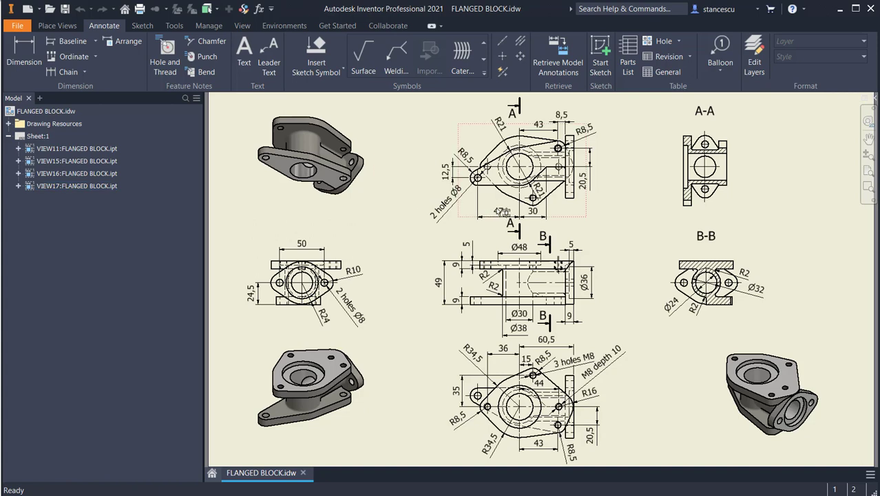
- Check the top-view dimensions in the flanged block drawing, and create a new part from the metric Standard (mm).ipt template
click(502, 184)
scroll(528, 156, up, 5)
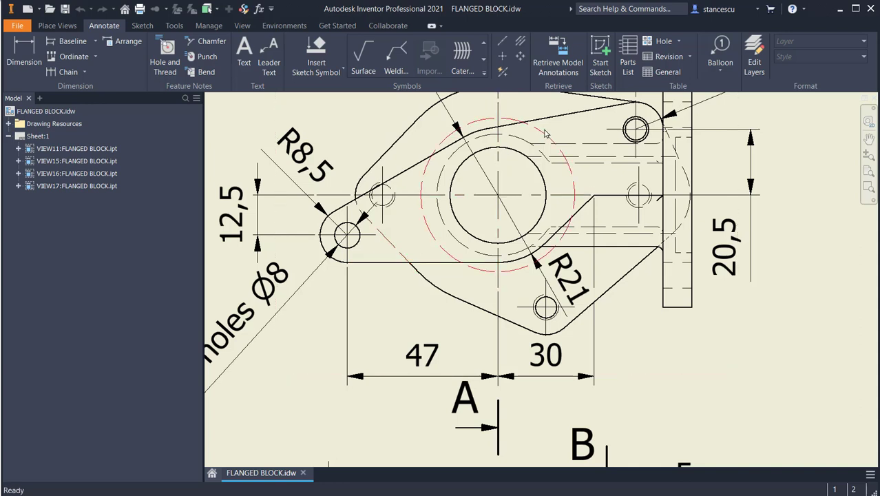
scroll(534, 220, down, 2)
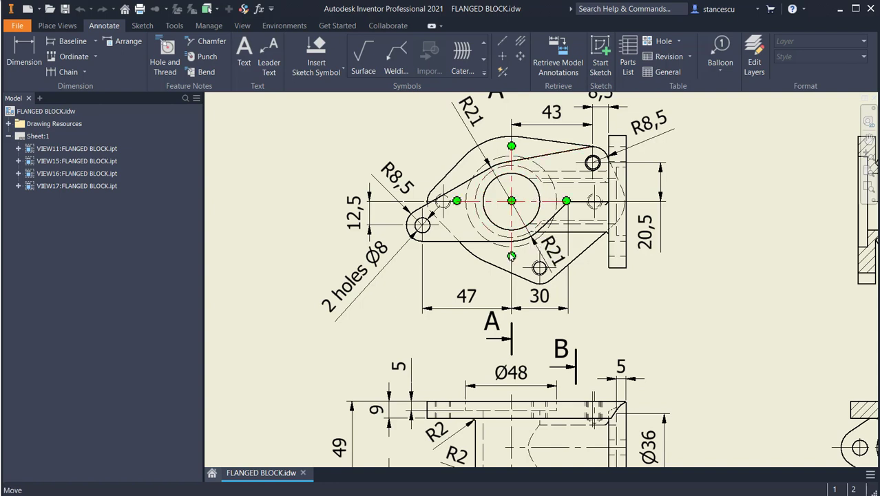
middle_drag(452, 250, 457, 277)
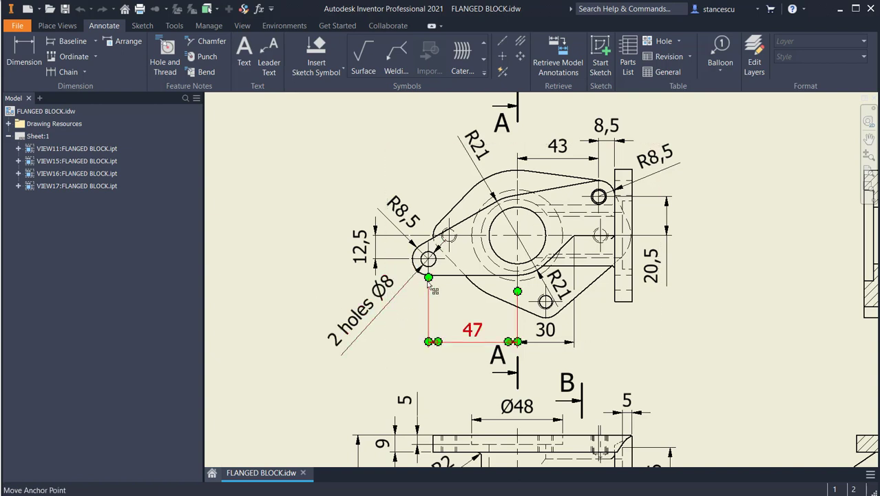
click(25, 9)
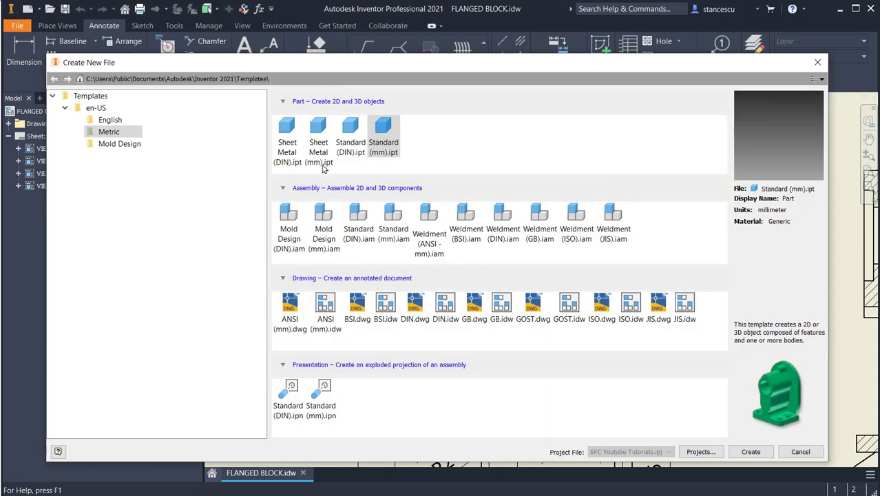
double_click(382, 130)
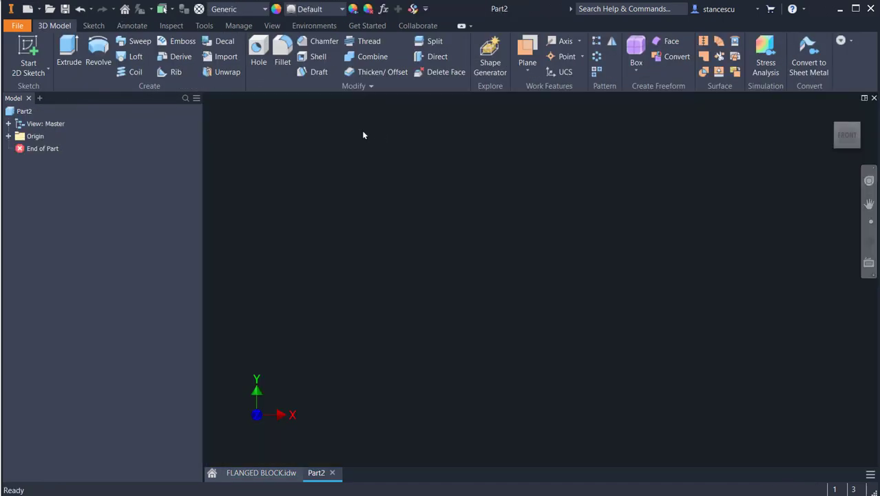
- Start a 2D sketch on the horizontal XZ origin plane, oriented with the X axis pointing right
click(45, 73)
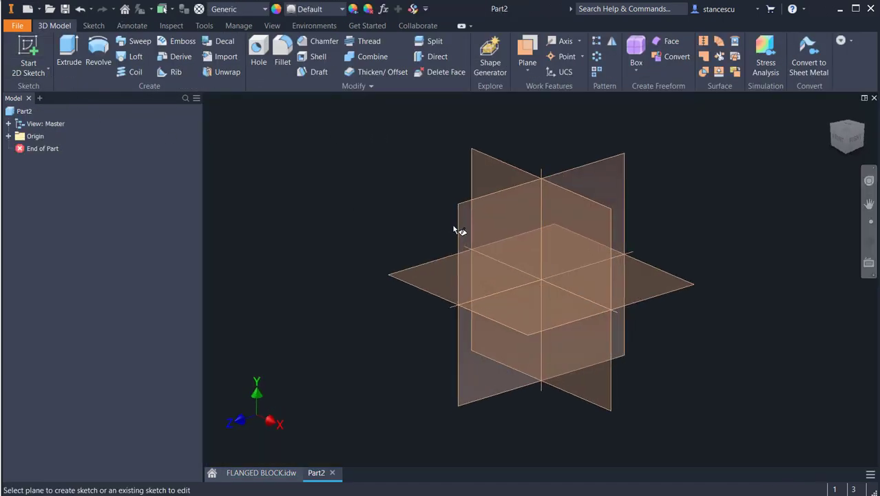
click(432, 264)
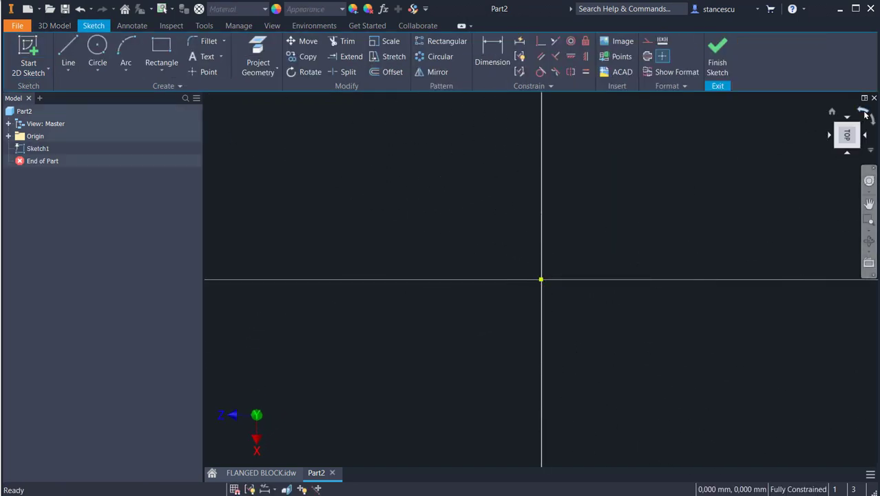
click(863, 111)
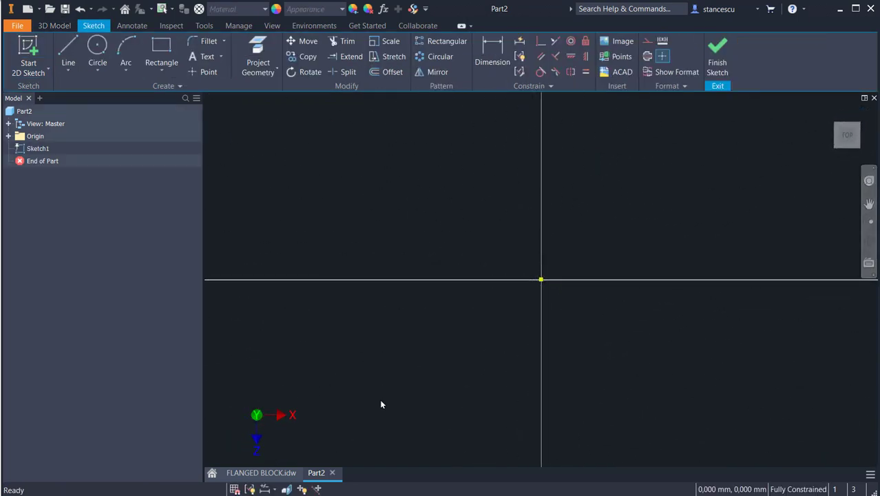
- Sketch a circle of radius 8.5 mm to the upper left of the origin
click(97, 59)
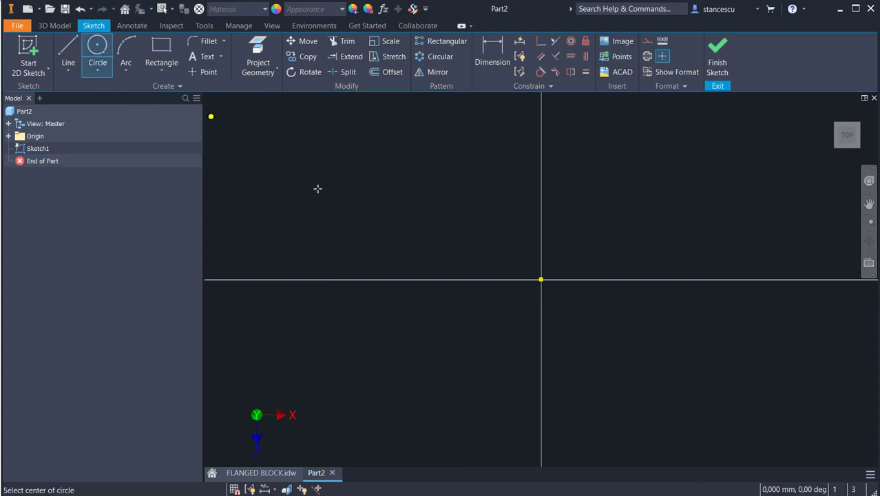
click(452, 238)
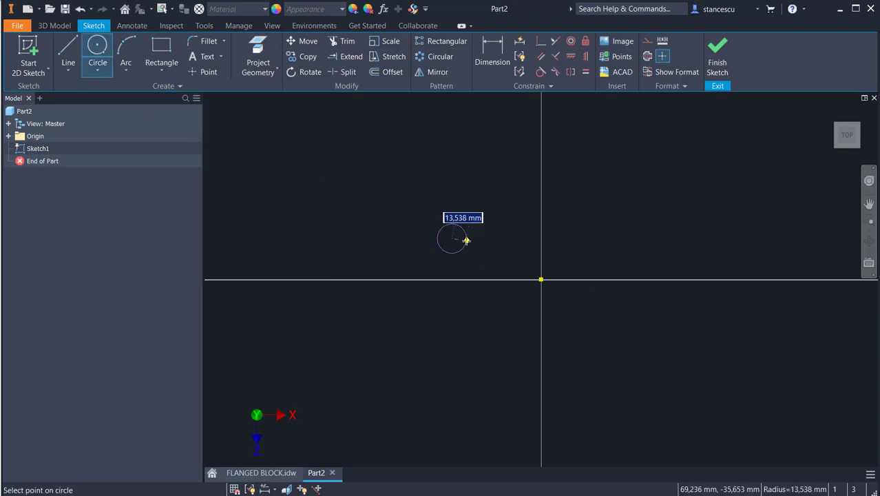
text(8)
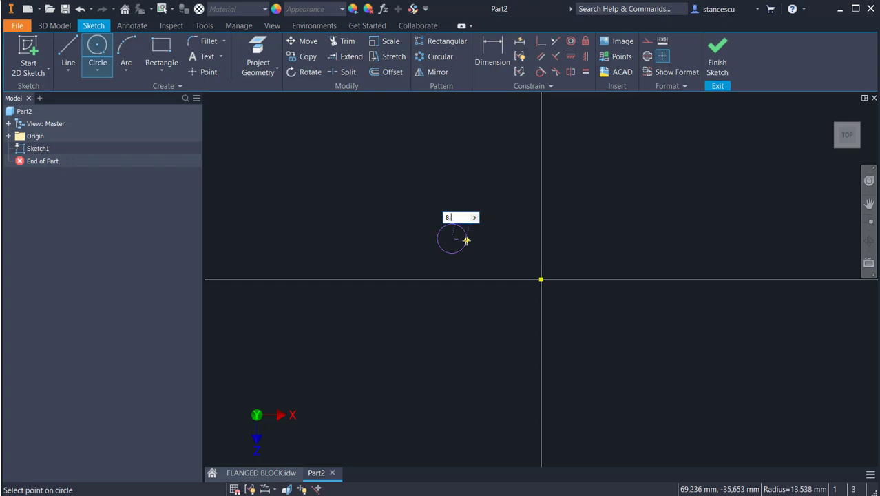
text(.5)
key(Return)
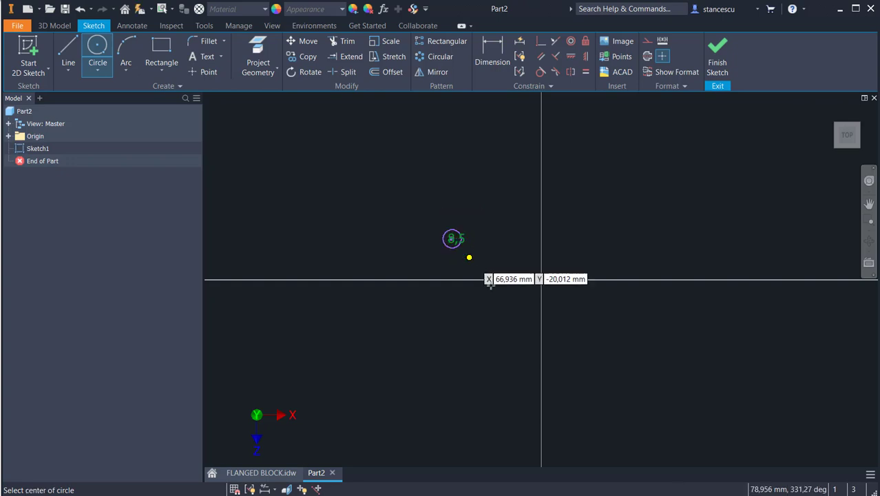
- Add a second circle to the lower right of the origin, equal to the 8.5 mm radius circle, and shift both circles closer to the origin
click(617, 332)
click(638, 342)
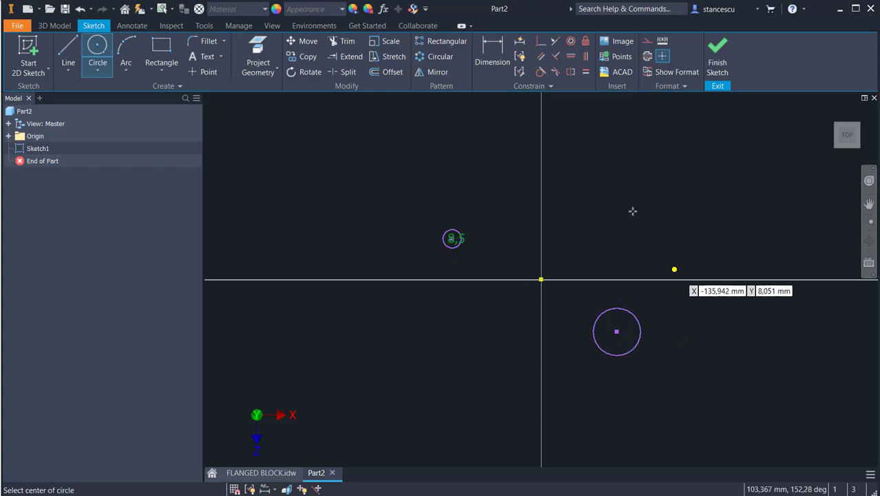
click(585, 72)
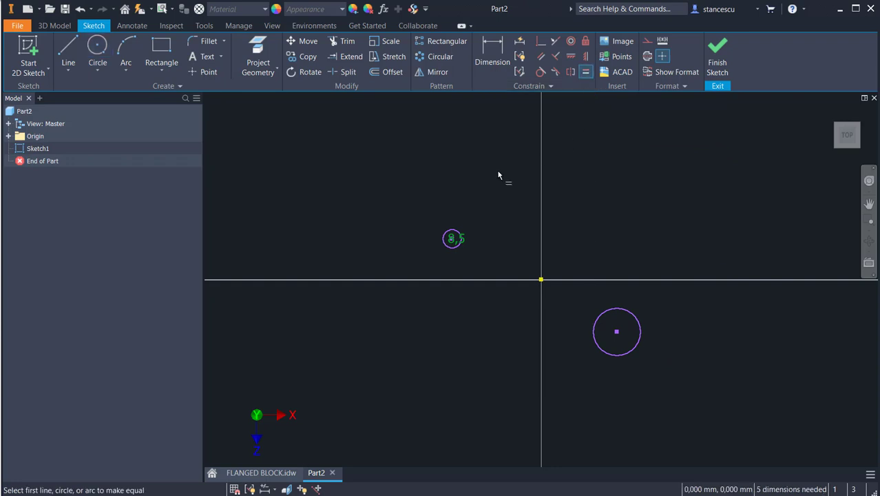
click(454, 230)
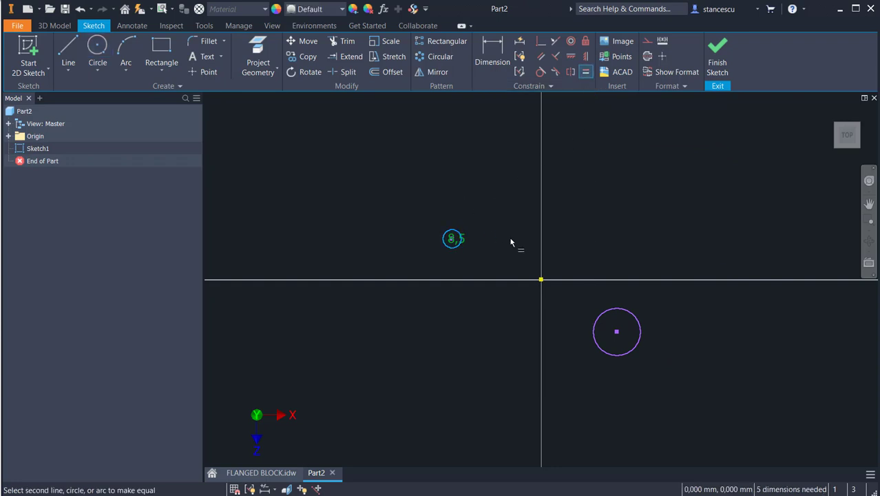
click(599, 318)
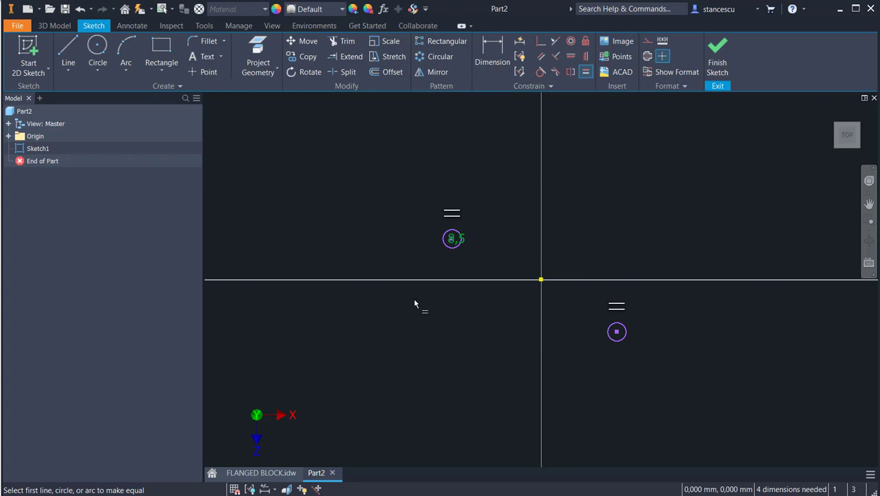
key(Escape)
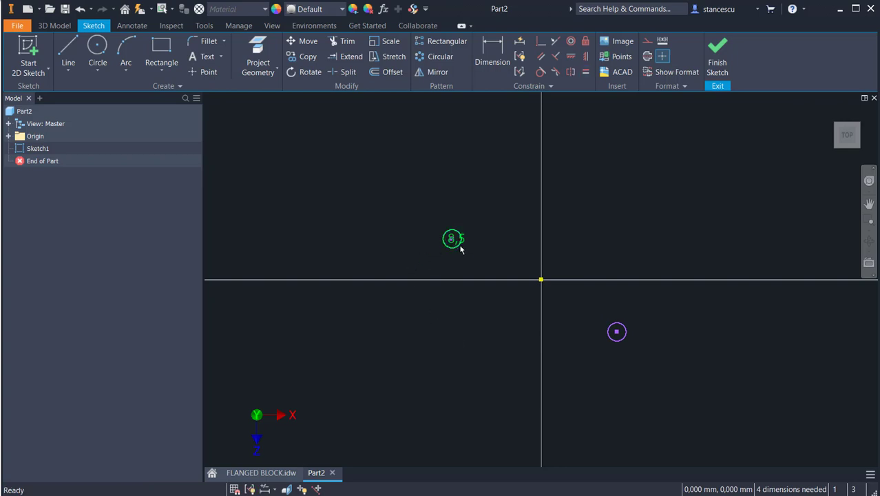
drag(451, 241, 489, 245)
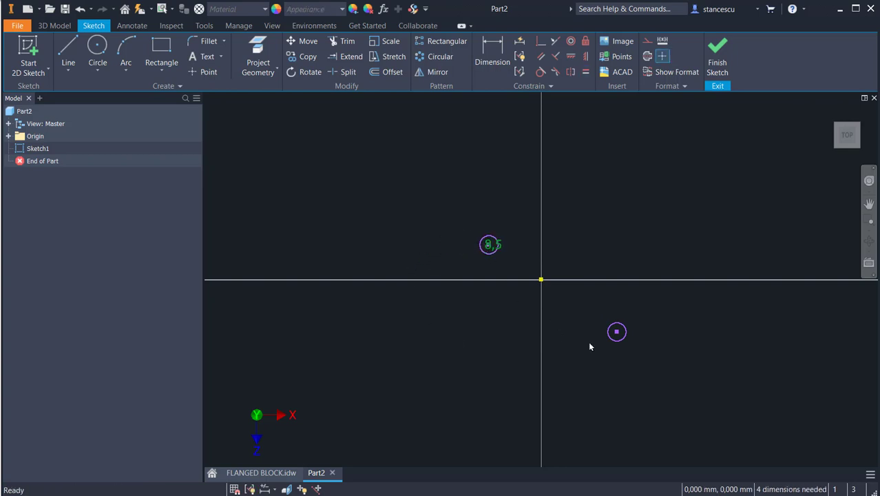
drag(619, 333, 610, 330)
- Sketch a circle of radius 21 mm centred on the origin
click(97, 48)
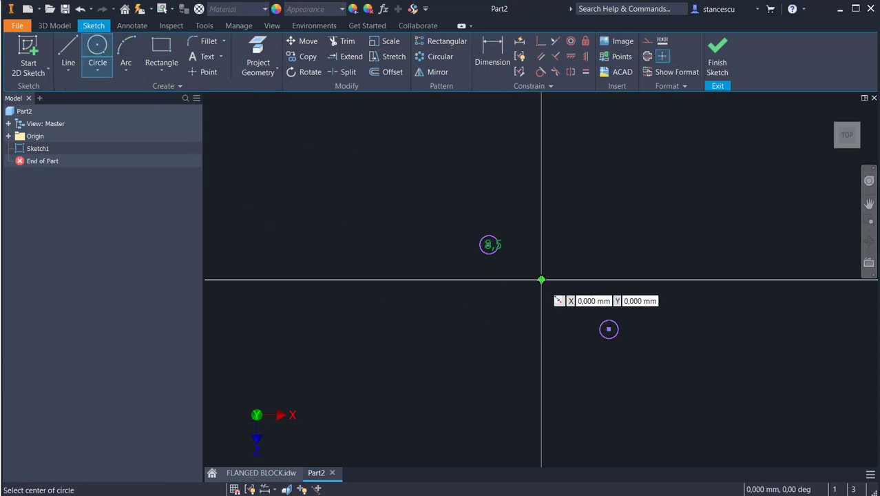
click(541, 280)
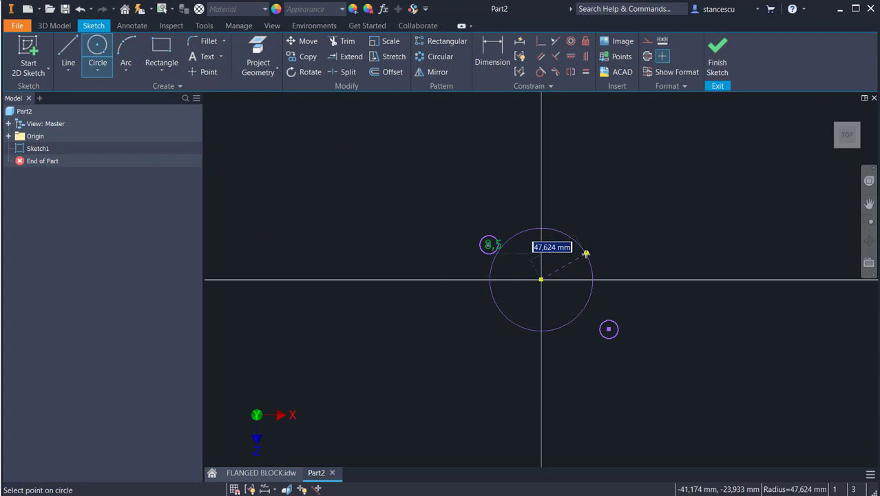
text(21)
key(Return)
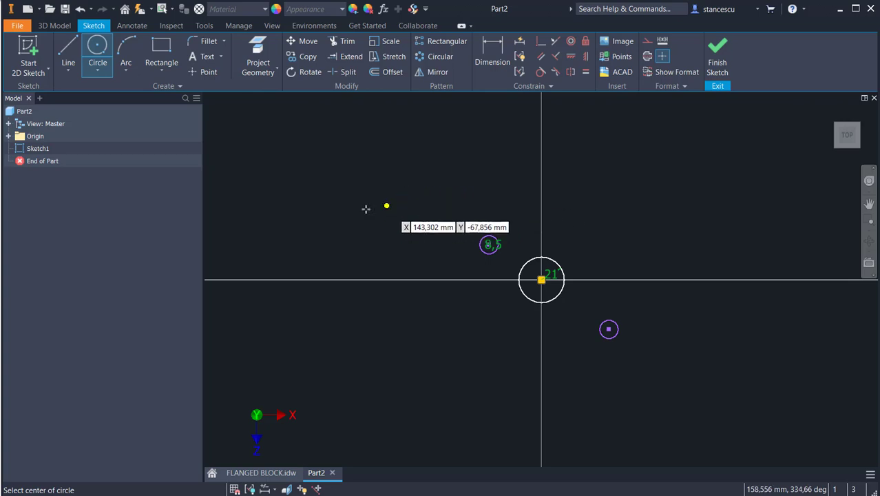
- Draw a line tangent to the upper sides of the upper-left small circle and the 21 mm radius circle
click(68, 55)
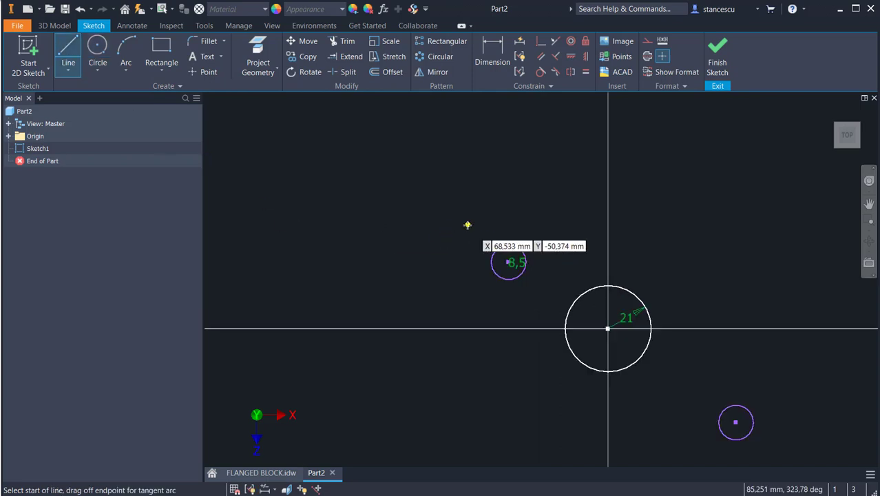
scroll(467, 226, up, 3)
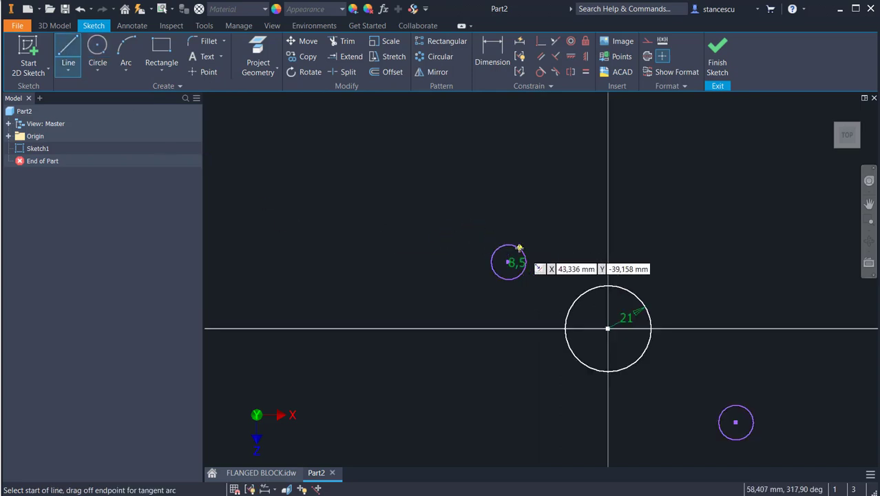
scroll(518, 248, up, 3)
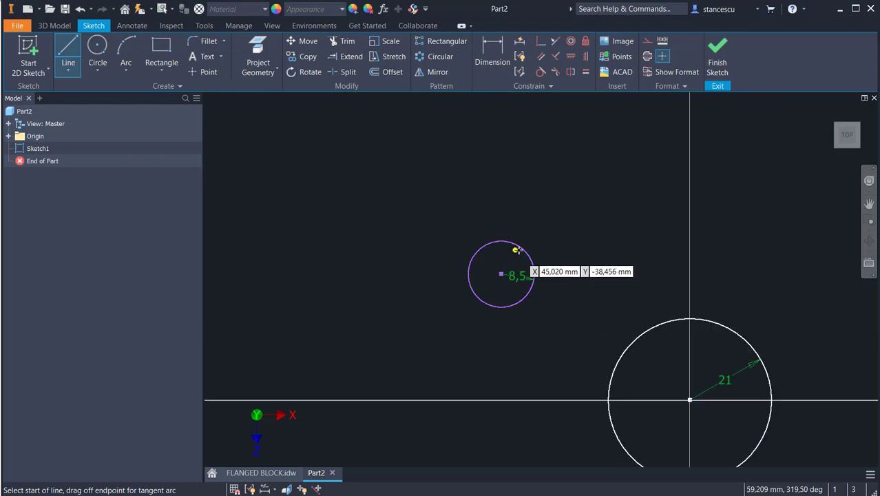
mouse_move(518, 249)
mouse_down()
mouse_move(555, 270)
mouse_move(701, 308)
mouse_move(722, 323)
mouse_up()
middle_drag(575, 350, 560, 252)
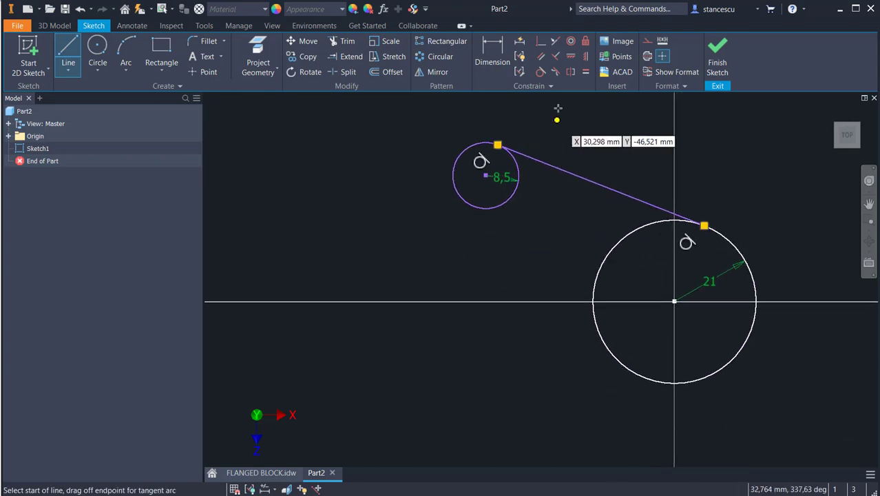
- Constrain the tangent line between the upper-left circle and the central circle to be horizontal
click(570, 58)
click(571, 57)
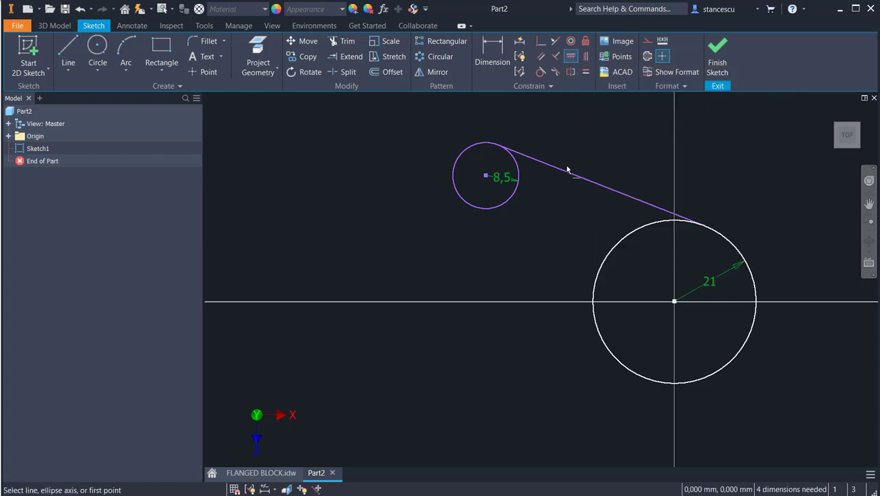
click(569, 178)
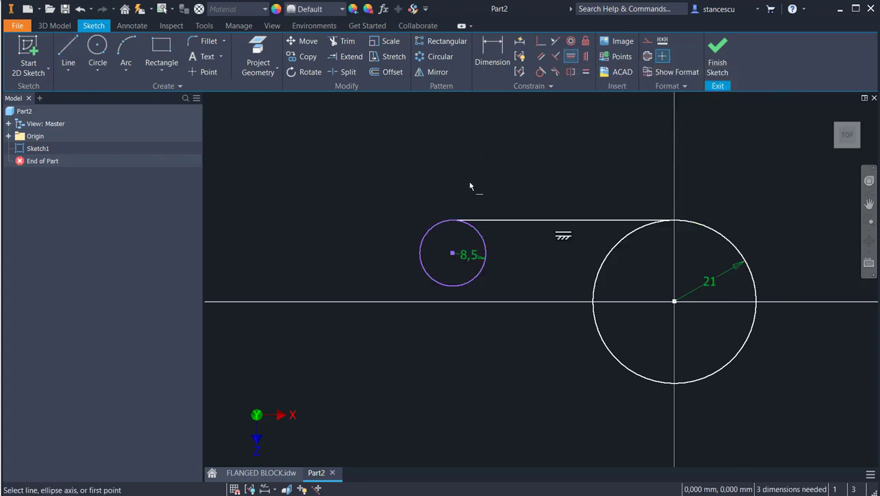
- Draw tangent lines along the lower side, joining the upper-left and lower-right small circles to the central circle
scroll(470, 182, down, 3)
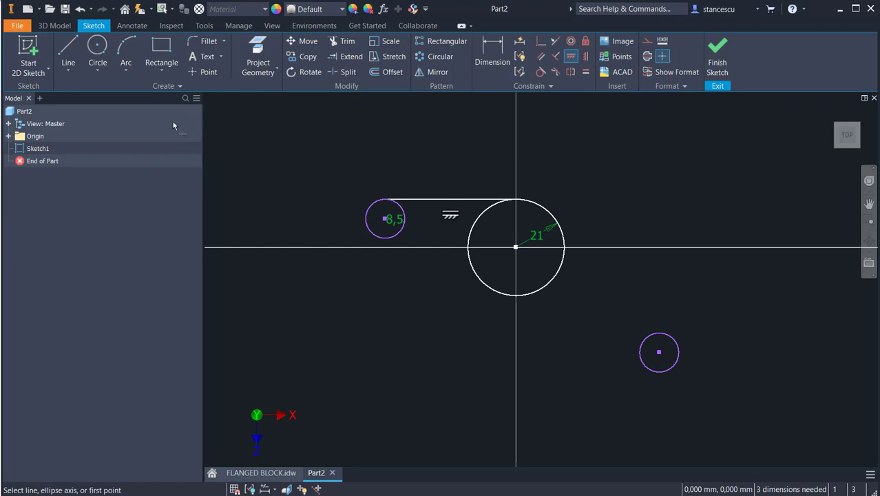
click(68, 46)
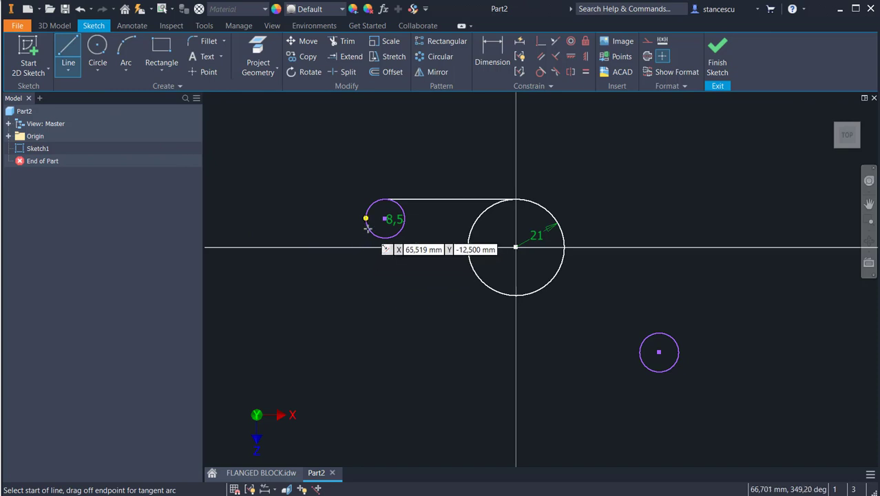
drag(376, 232, 497, 290)
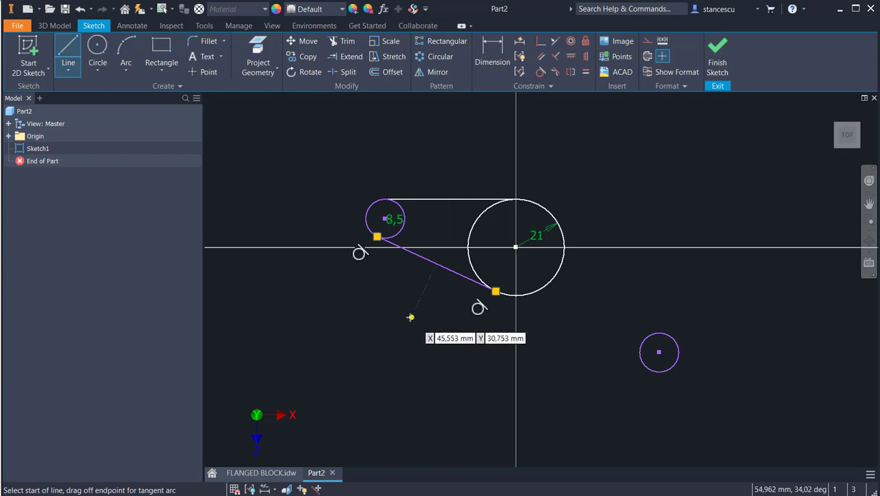
click(645, 367)
drag(645, 367, 498, 294)
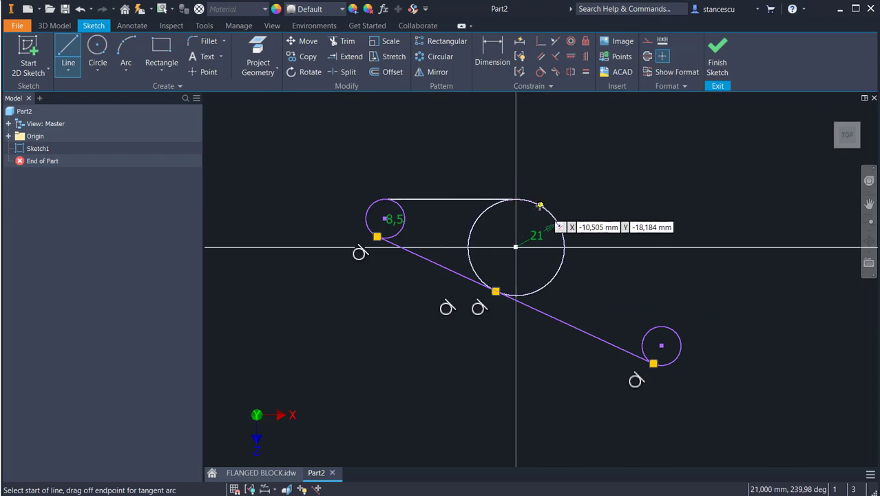
- Draw a line chain from an upper-right tangent on the central circle to the horizontal axis, along it, and vertically down tangent to the lower-right circle
click(541, 205)
drag(546, 218, 591, 247)
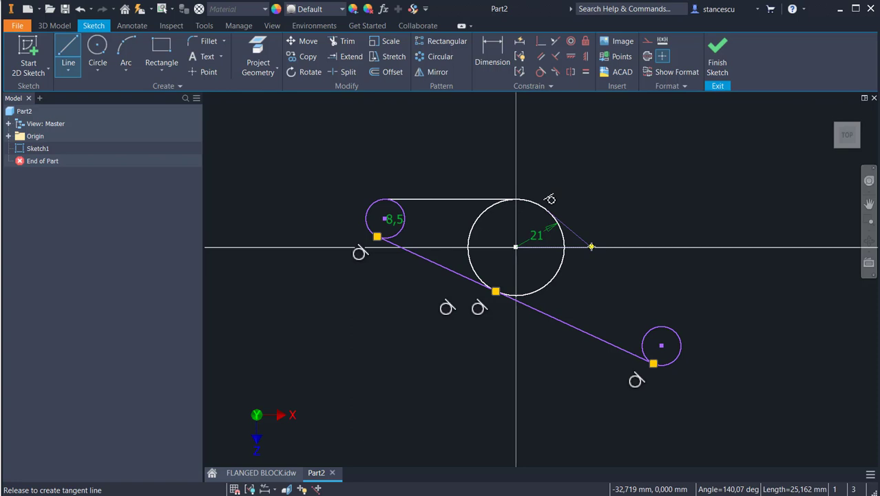
drag(592, 246, 591, 246)
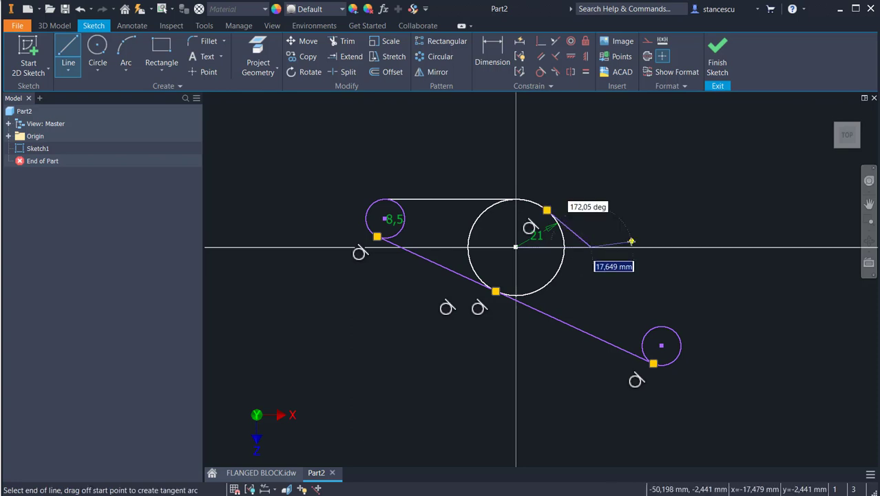
click(680, 246)
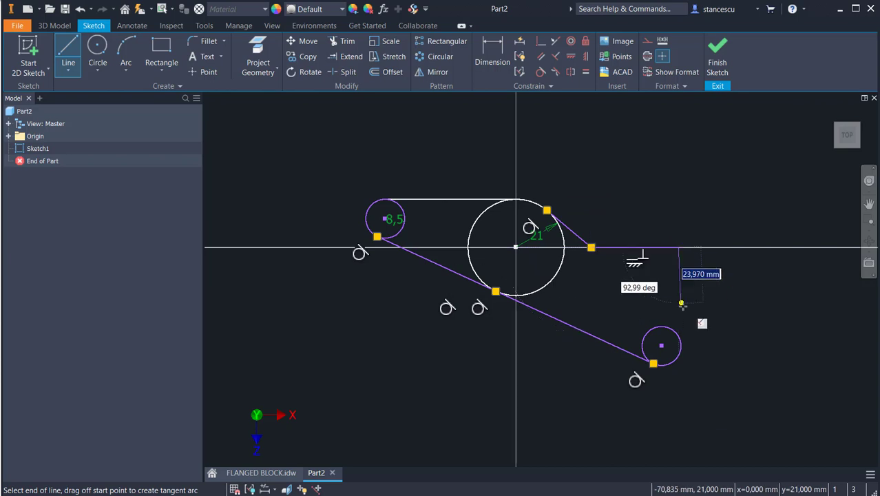
double_click(681, 346)
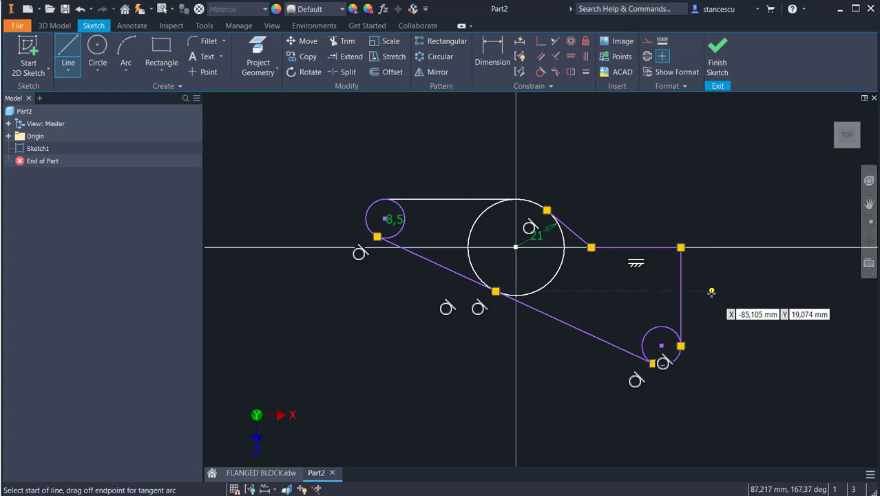
- Finish the line chain and apply a vertical constraint to the line running down to the lower-right circle
key(Escape)
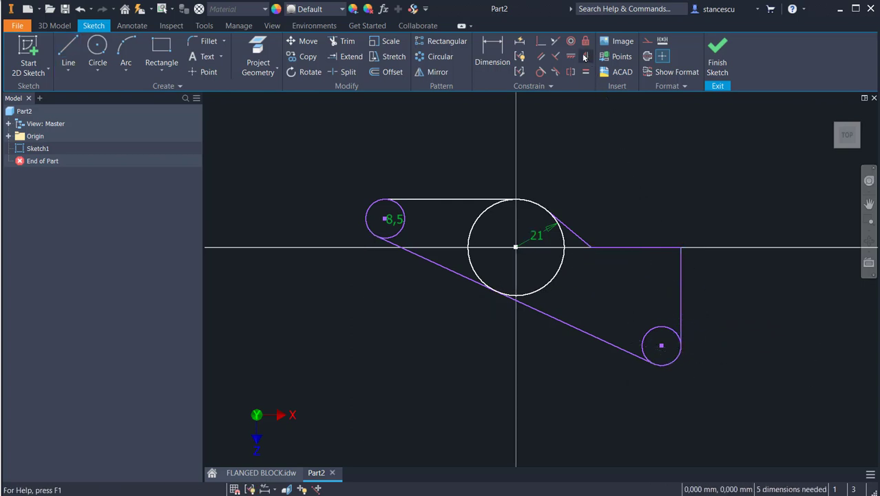
click(585, 56)
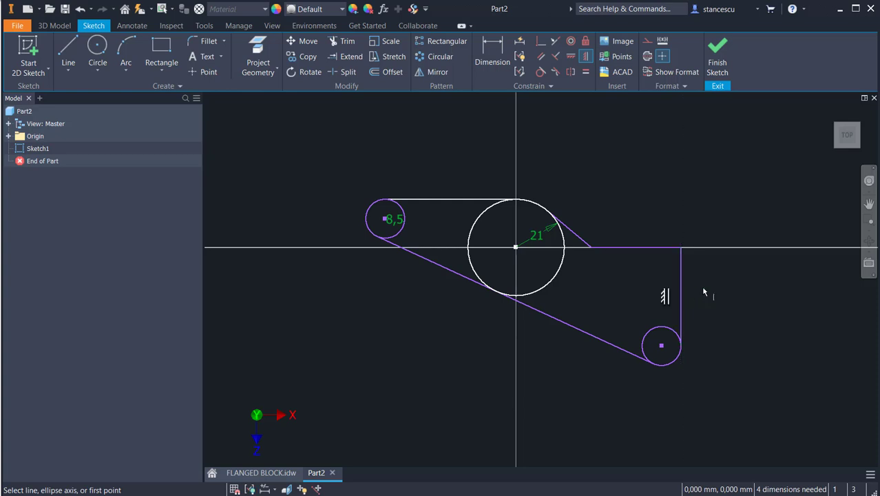
key(Escape)
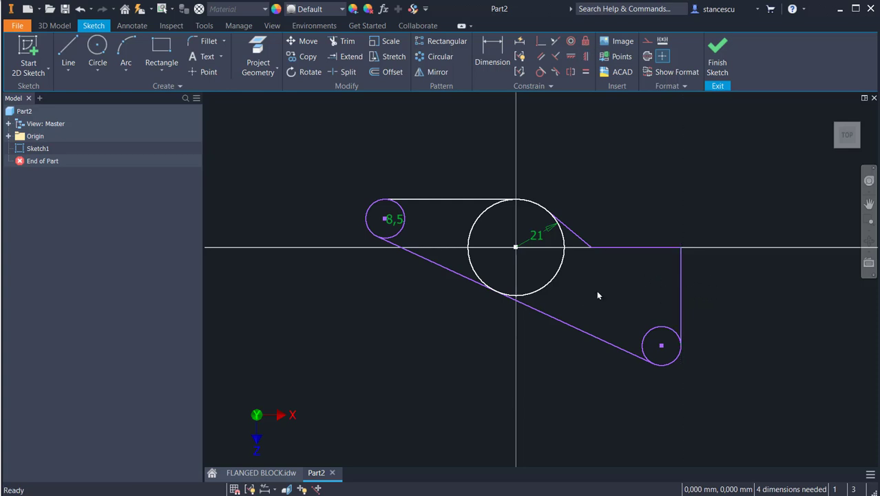
- Dimension the horizontal distance between the centres of the upper-left circle and the central circle as 47 mm
click(497, 51)
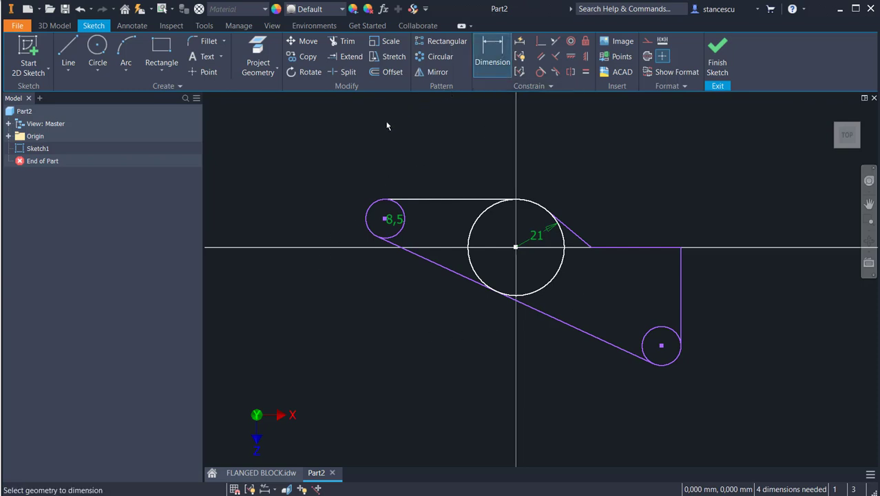
click(405, 219)
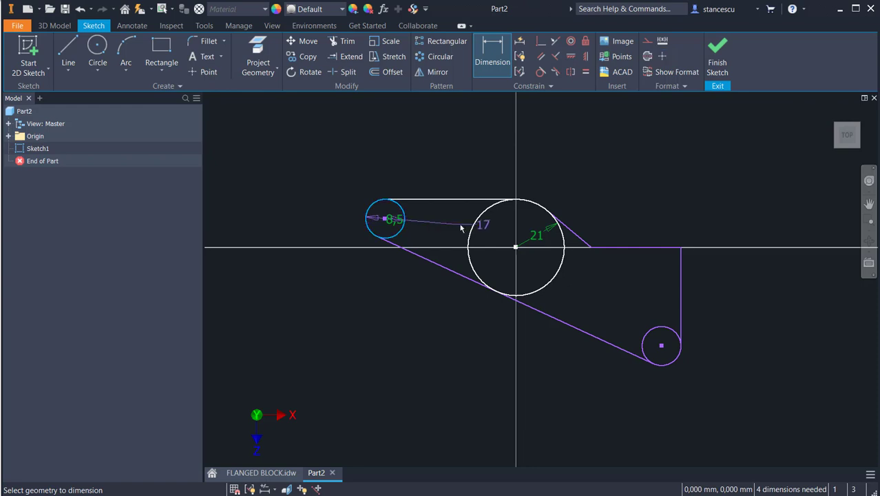
click(490, 216)
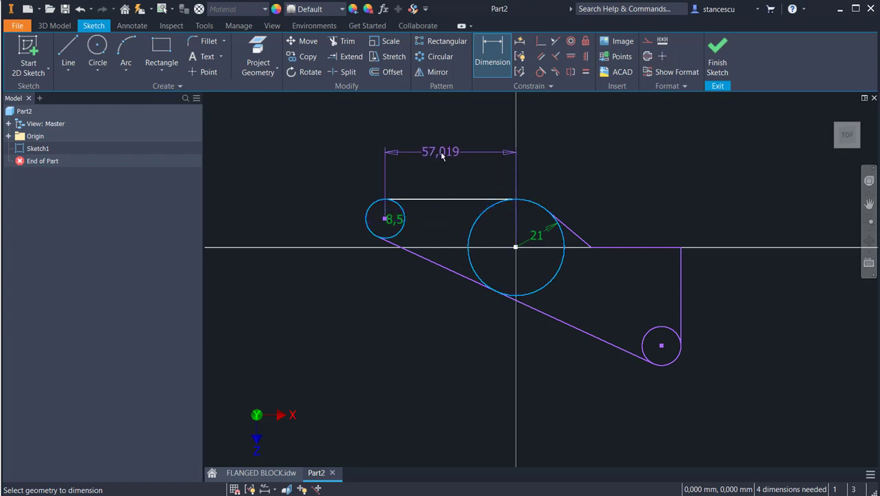
click(443, 156)
text(47)
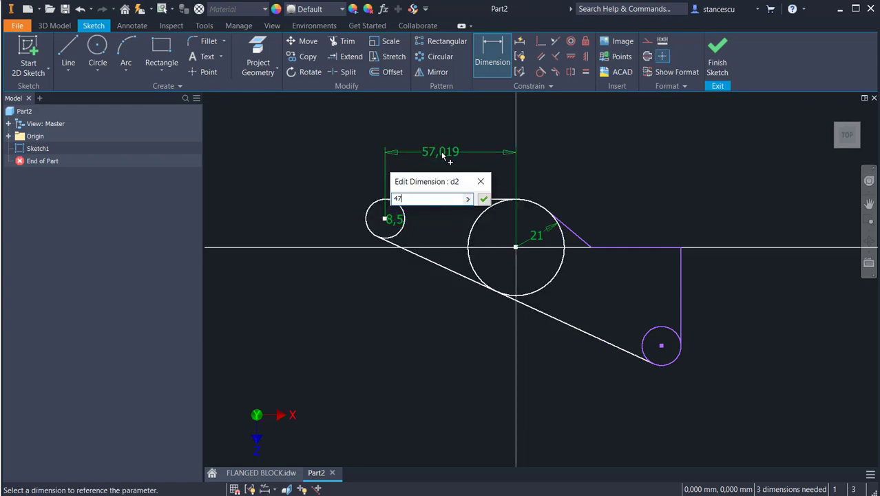
key(Return)
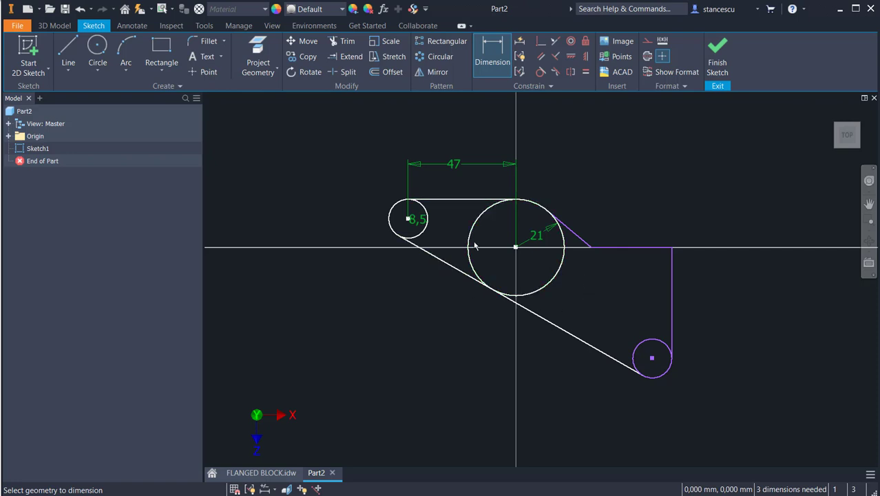
- Dimension the horizontal distance from the central circle's centre to the corner where the sloped line meets the horizontal line as 30 mm
click(590, 247)
click(516, 247)
click(551, 167)
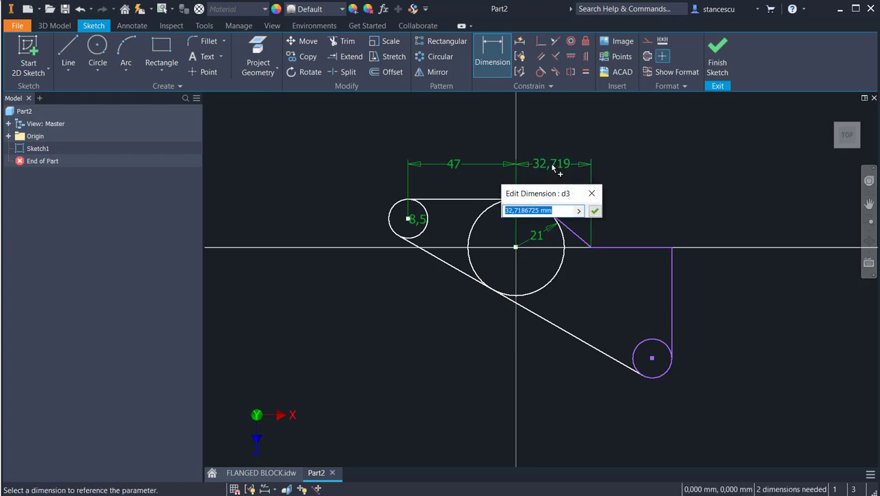
text(3)
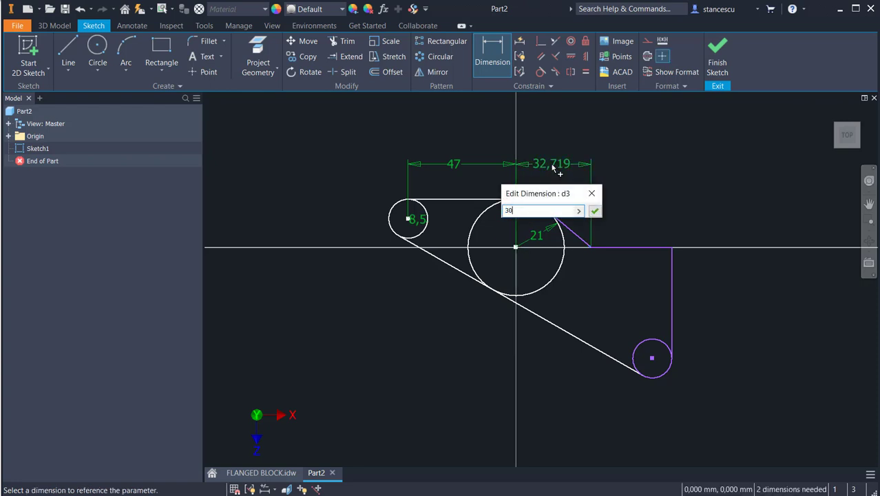
text(0)
key(Return)
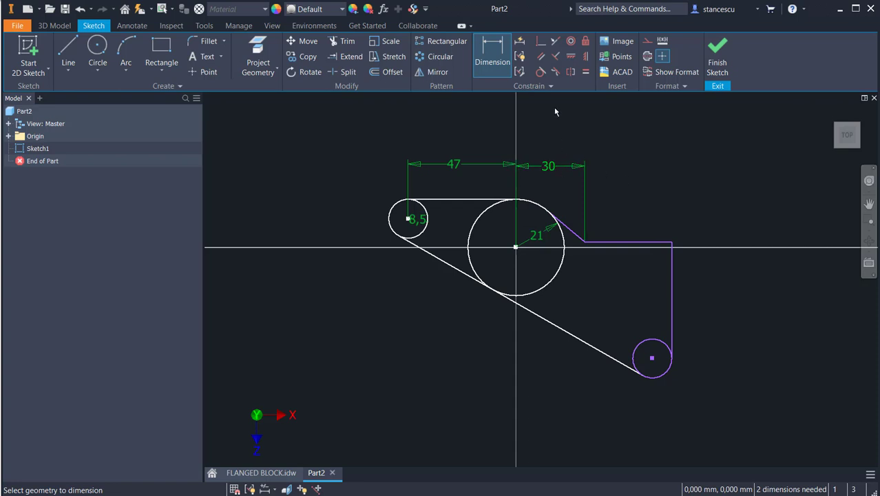
- Make the short horizontal line coincident with the central circle's centre point so it lies on the horizontal axis
click(620, 242)
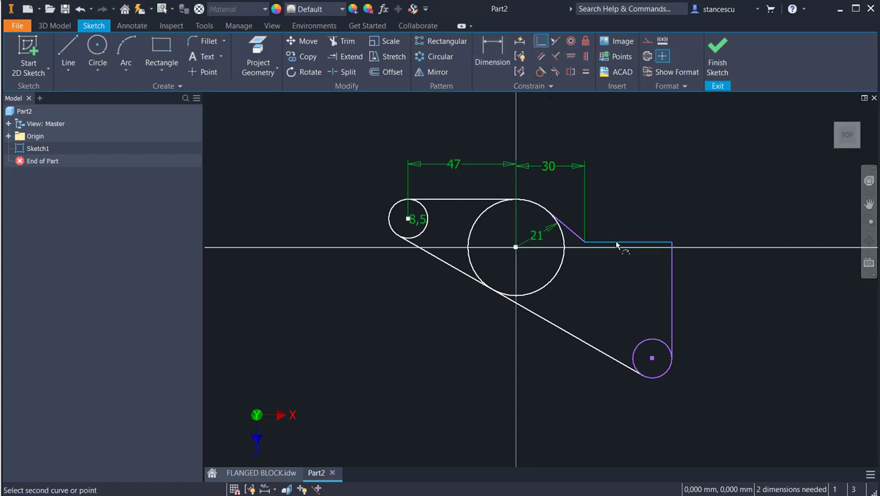
click(516, 248)
click(501, 78)
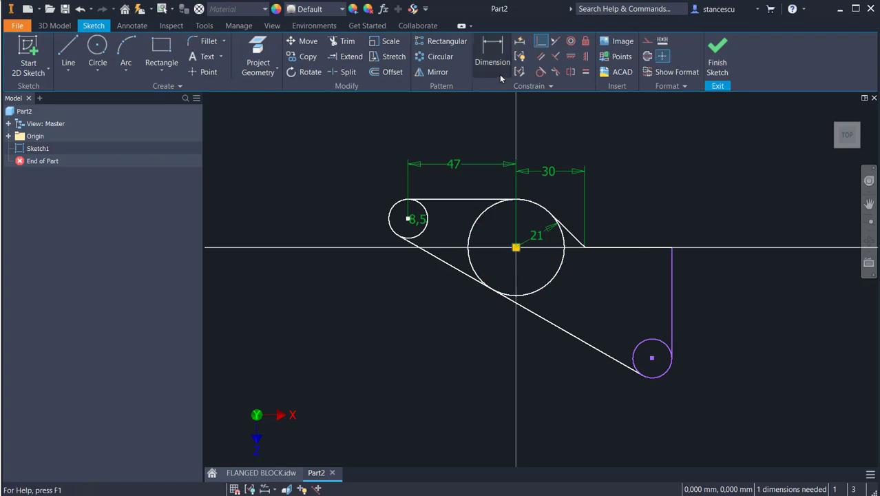
- Dimension the horizontal distance between the centres of the central circle and the lower-right circle as 43 mm
click(488, 45)
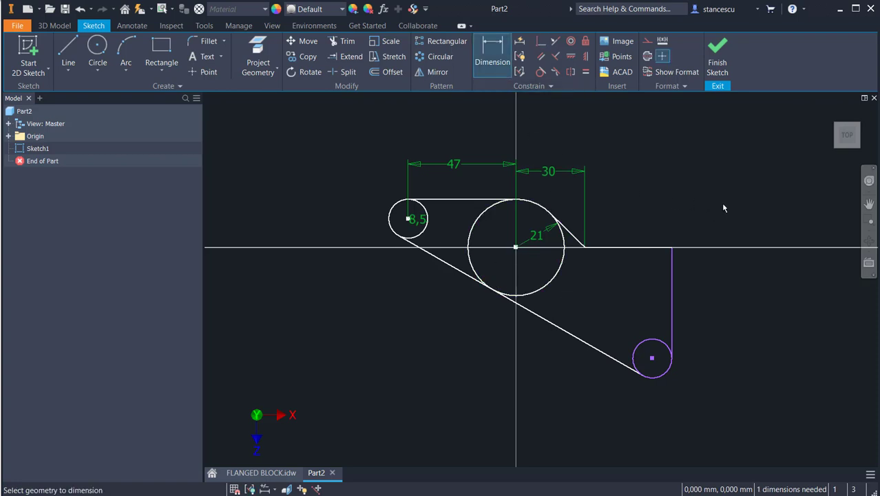
click(652, 360)
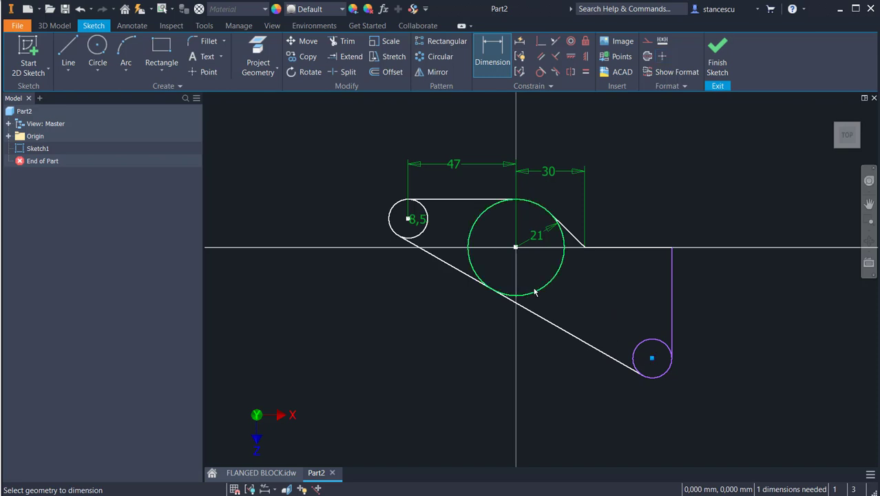
click(534, 292)
click(591, 416)
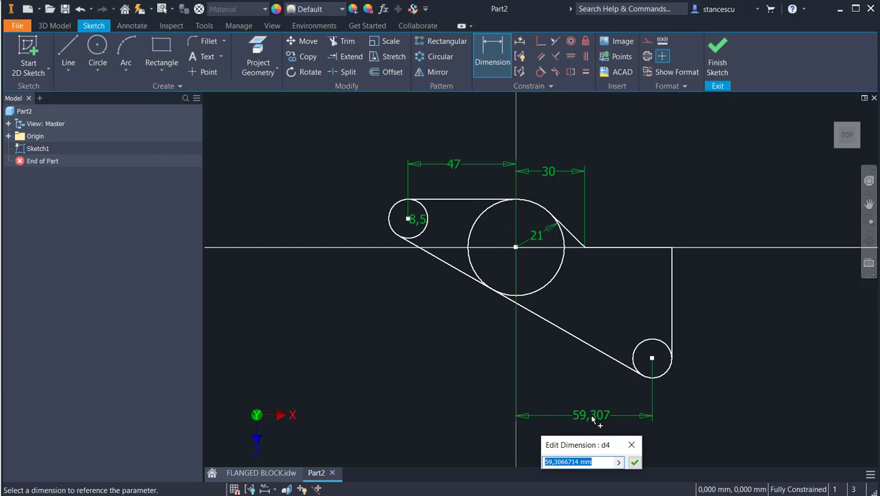
text(43)
key(Return)
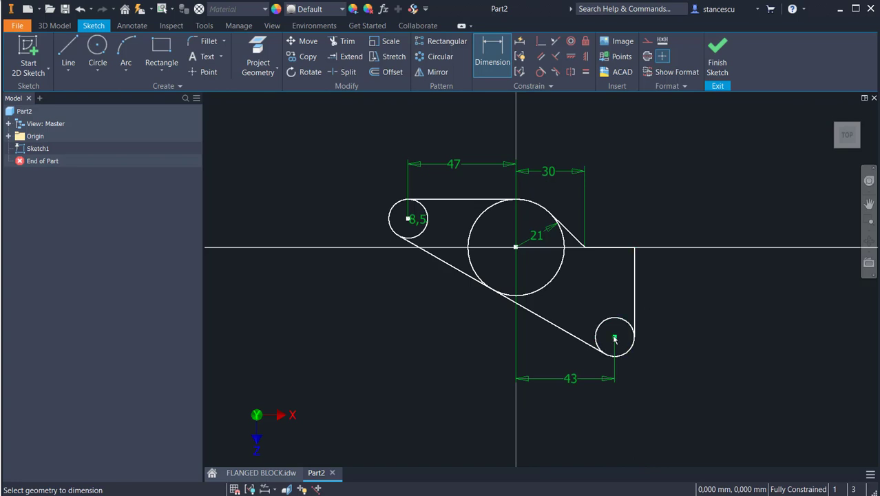
- Try to dimension the vertical distance from the short horizontal line to the lower-right circle's centre
mouse_move(615, 339)
click(624, 247)
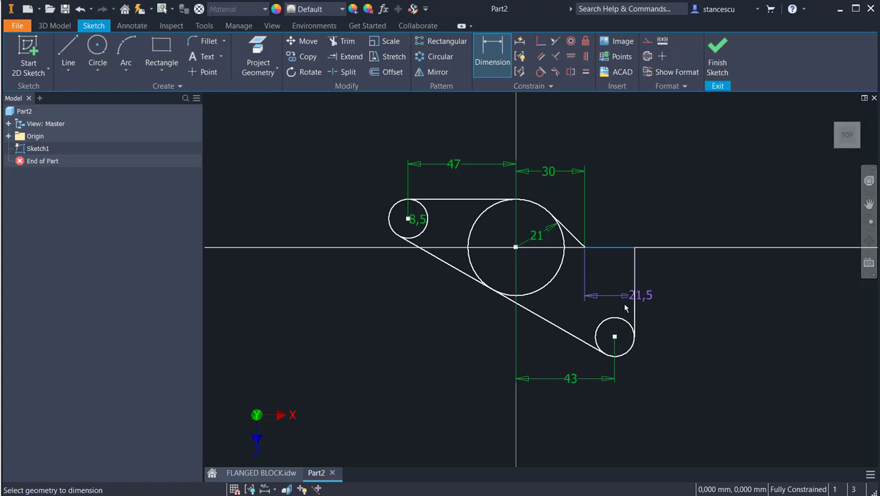
click(614, 337)
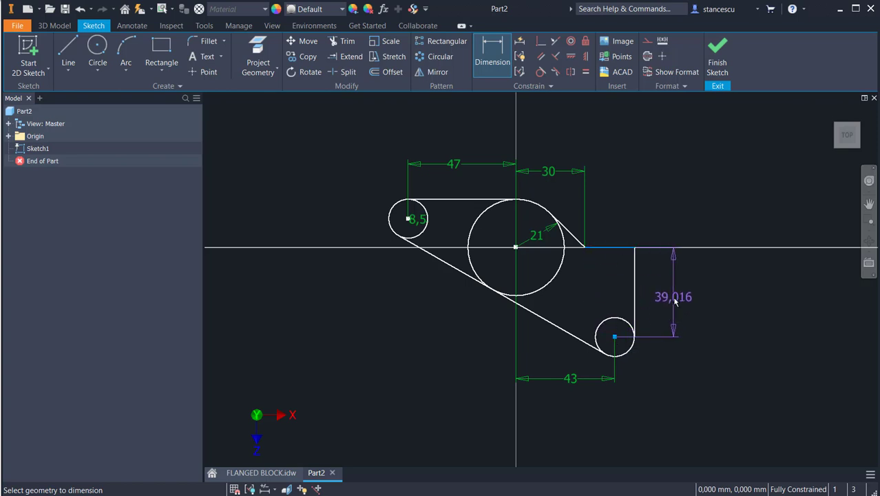
click(675, 302)
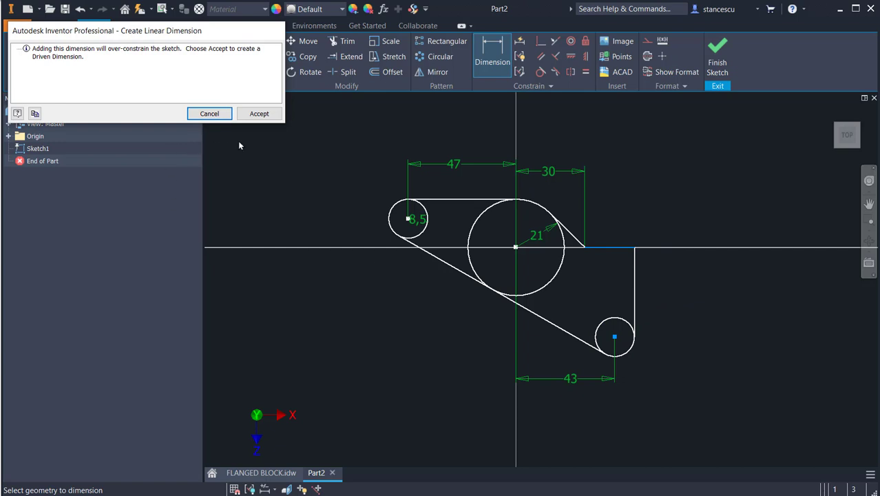
click(209, 113)
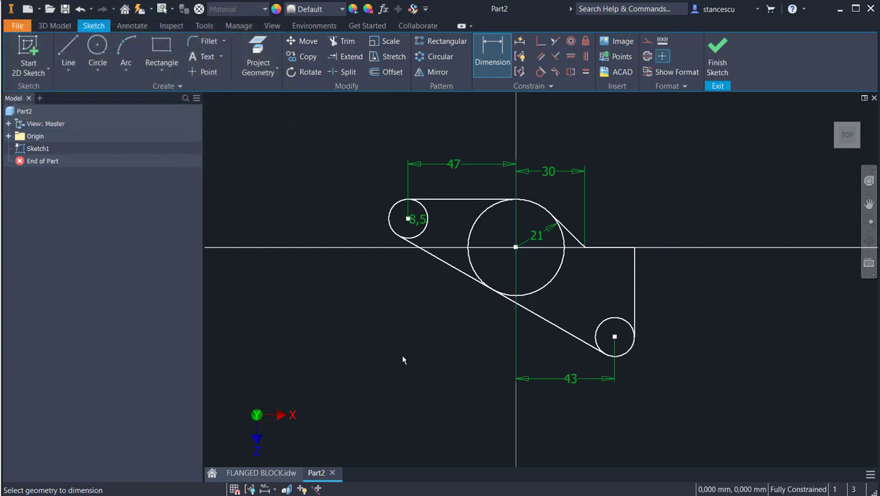
key(Escape)
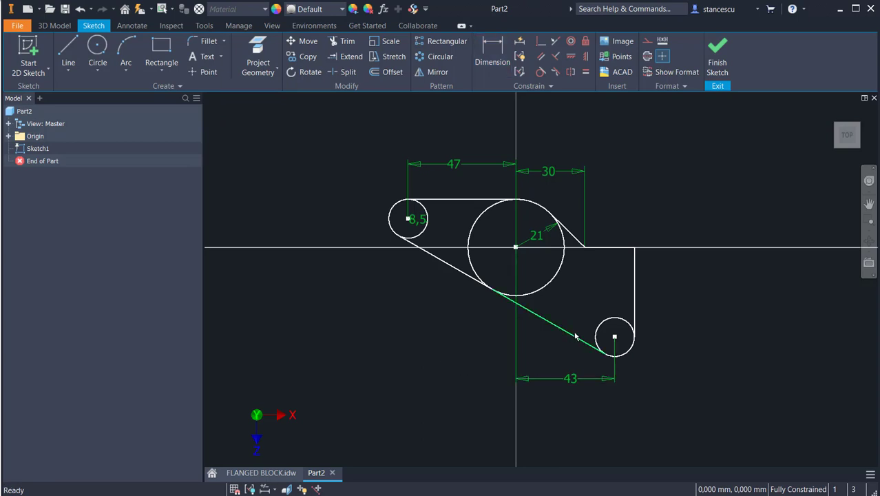
- Inspect the constraints on the outline's lines and tangent points, and test whether the lower-right circle's centre can still be moved
mouse_move(579, 341)
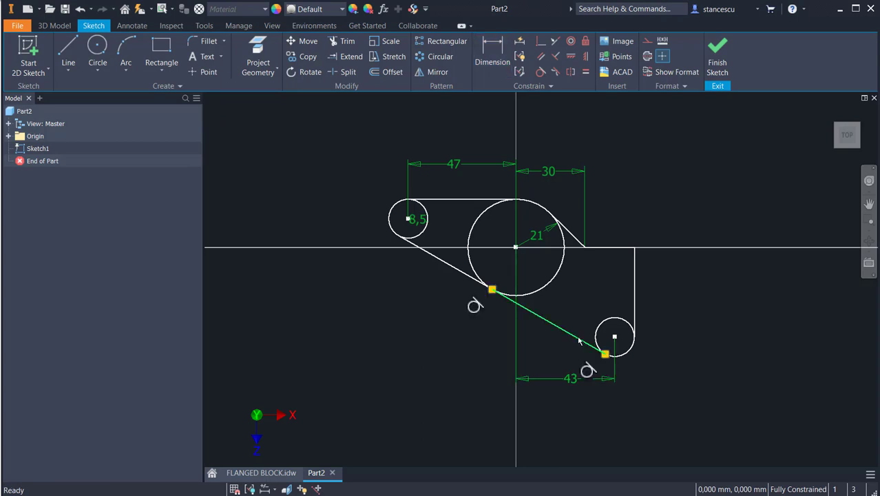
click(452, 269)
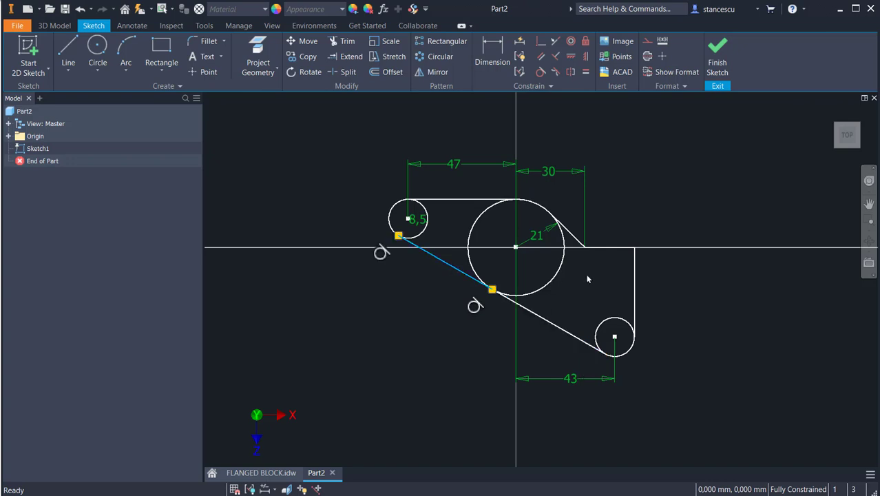
click(635, 301)
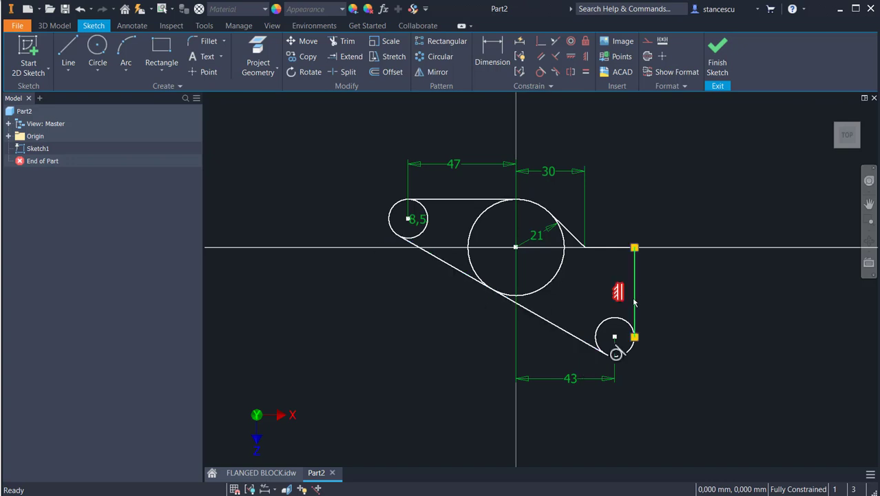
click(604, 248)
click(700, 305)
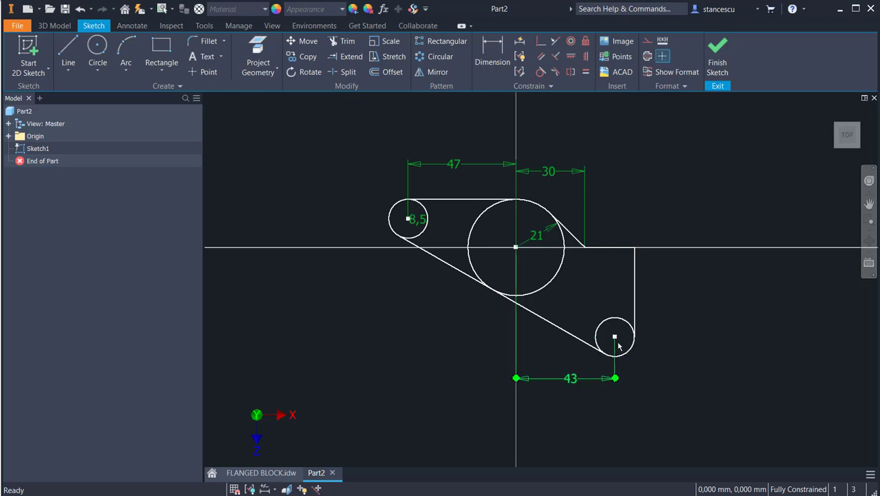
drag(615, 337, 614, 299)
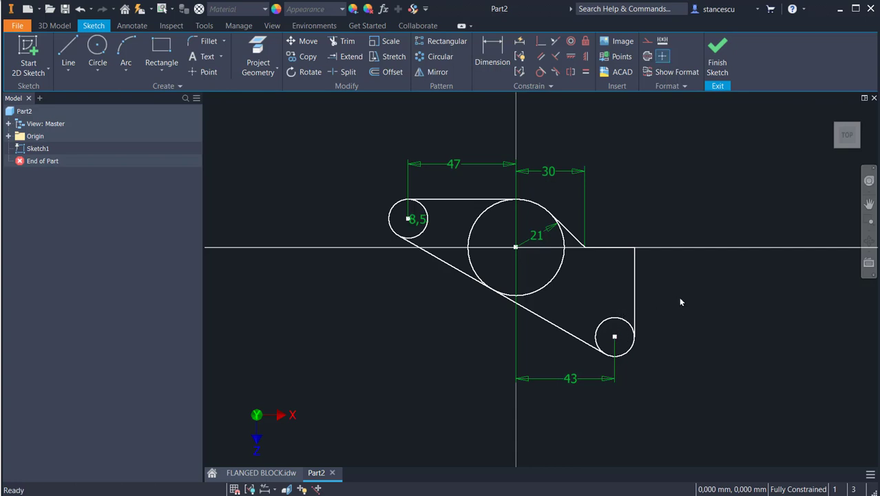
click(570, 238)
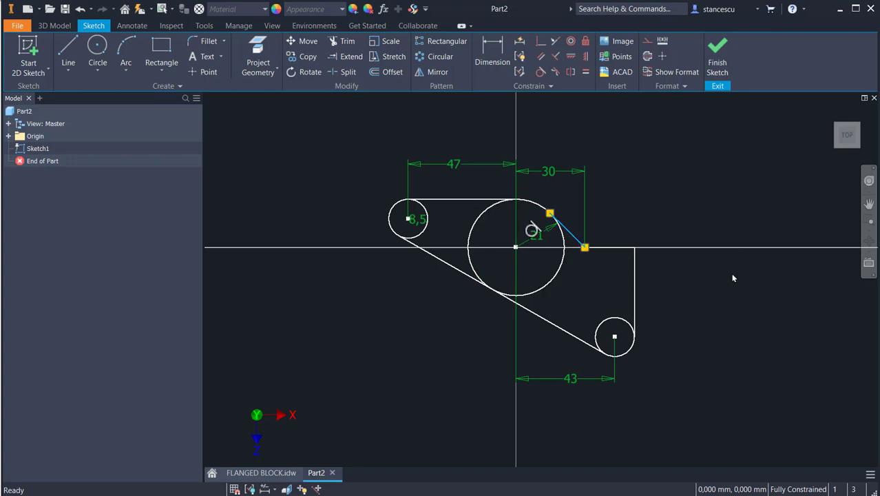
click(732, 278)
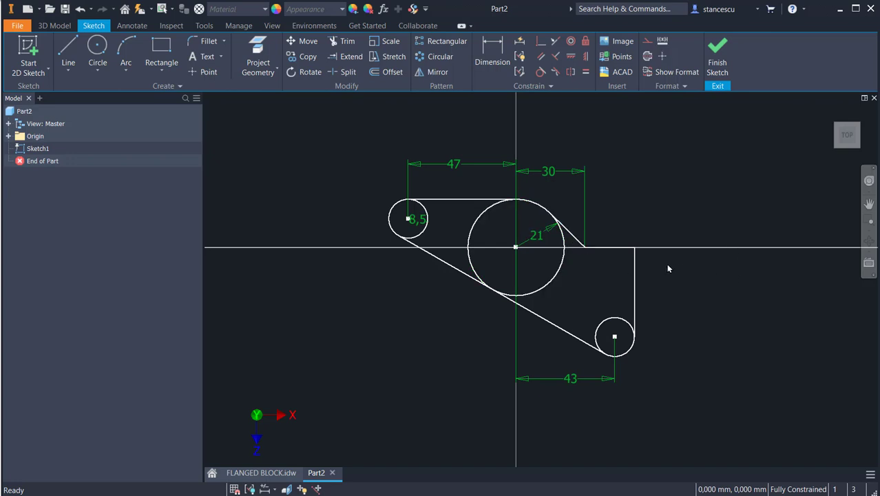
click(614, 338)
click(634, 337)
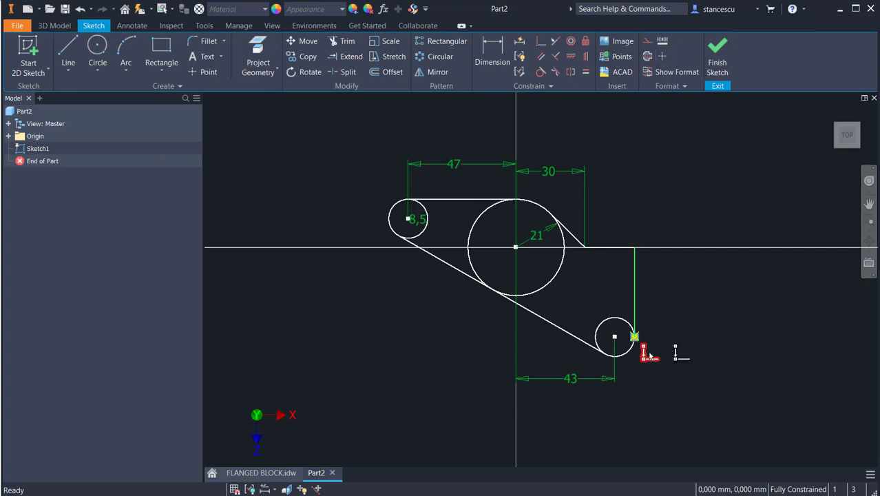
click(606, 354)
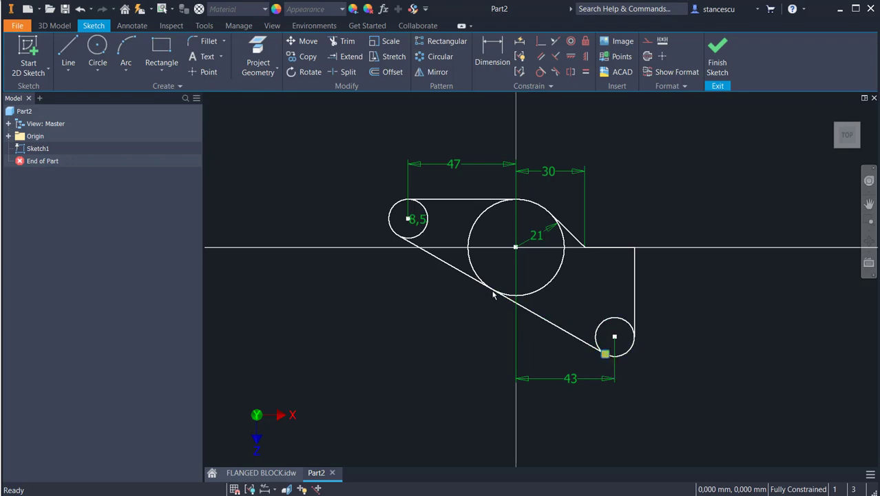
click(456, 319)
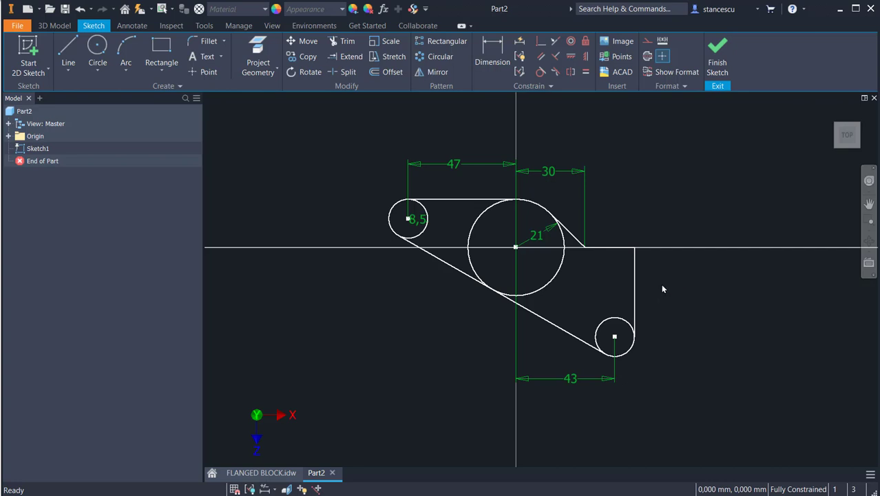
- Delete the vertical line and the lower slanted tangent line that connect to the lower-right circle
click(634, 291)
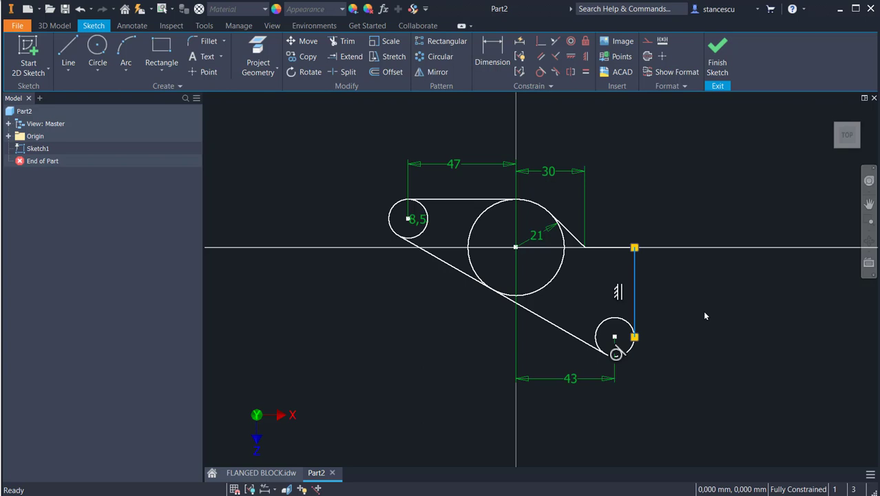
key(Delete)
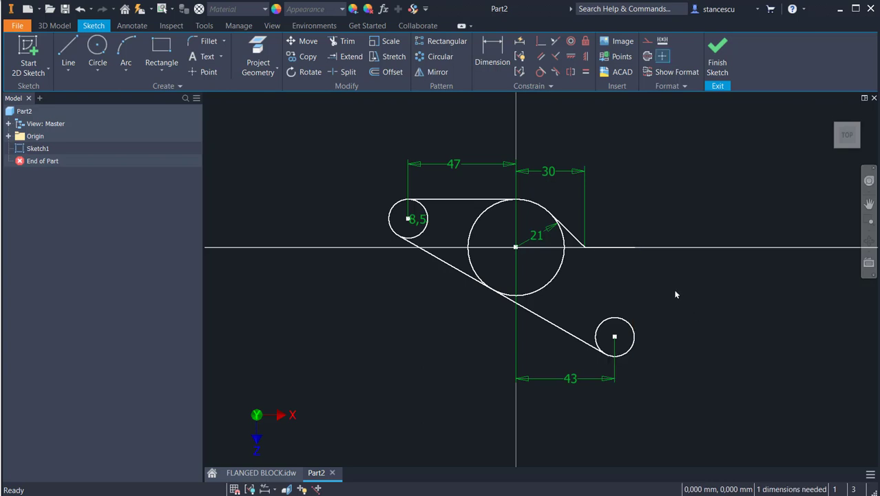
click(566, 332)
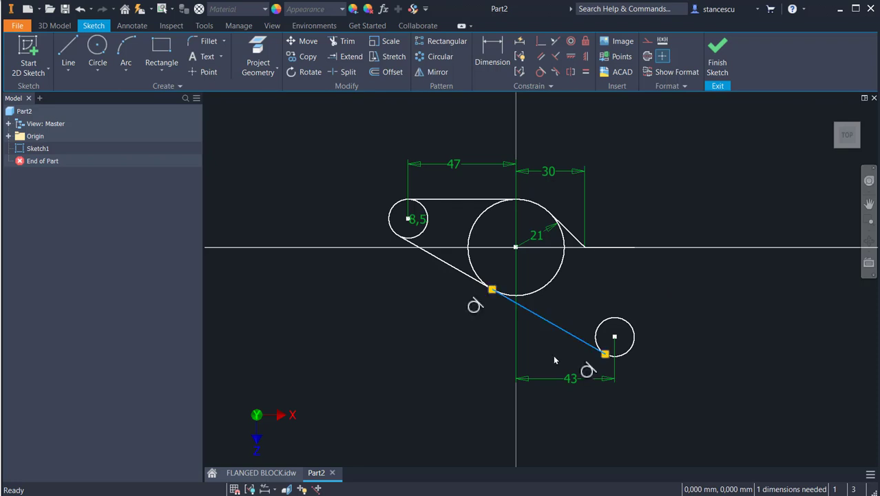
key(Delete)
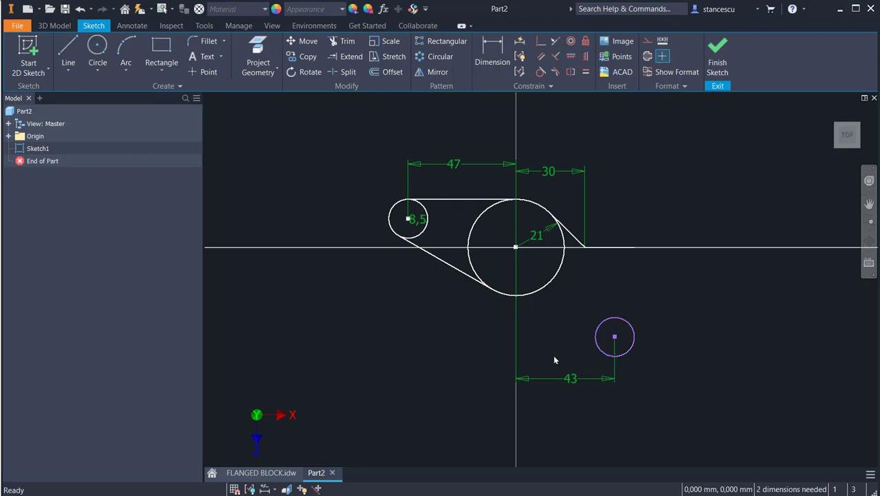
- Dimension the vertical distance between the centres of the central circle and the lower-right circle as 20.5 mm
click(492, 56)
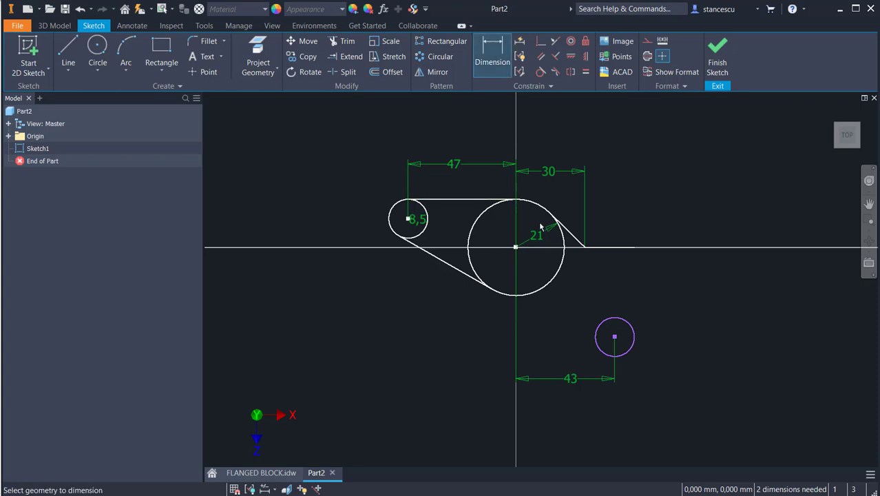
click(516, 247)
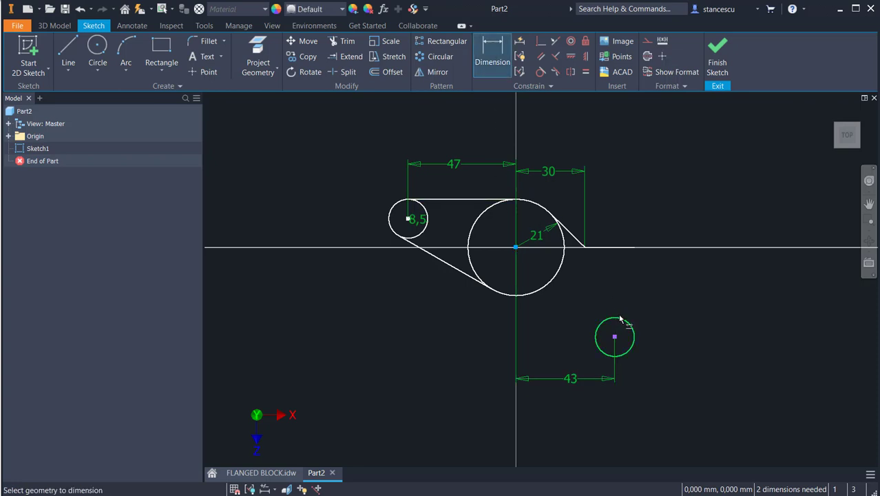
click(630, 322)
click(684, 296)
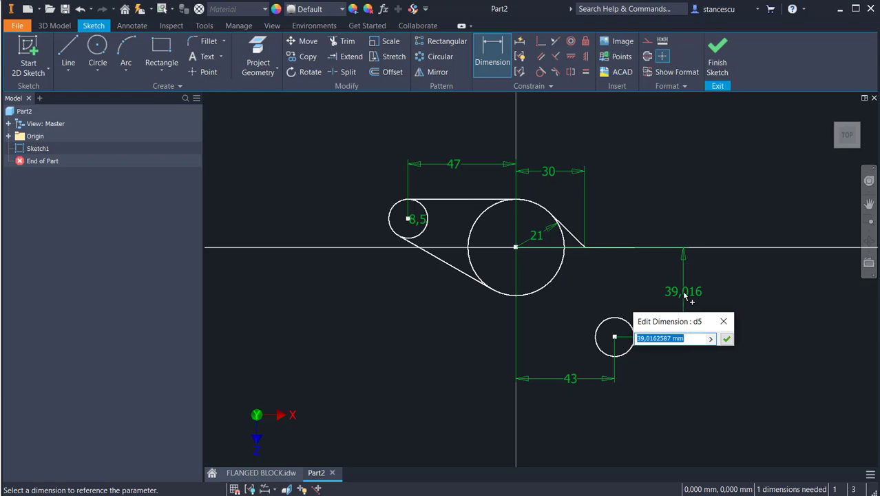
text(2)
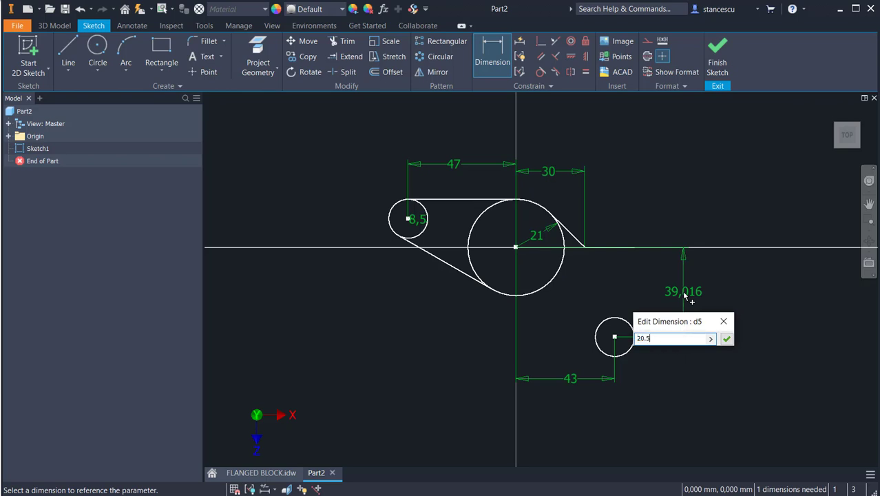
text(0.5)
key(Return)
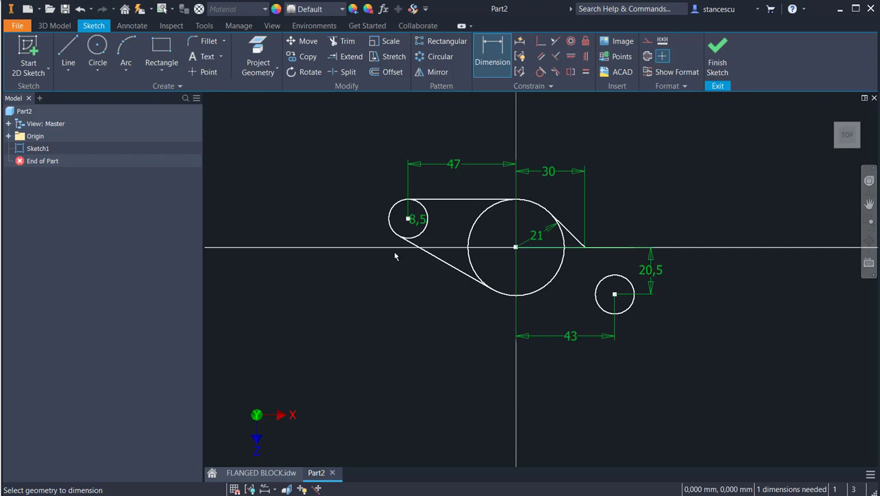
- Redraw the vertical line from the short horizontal line's end to the lower-right circle, and the lower line tangent to that circle and the central one
click(70, 54)
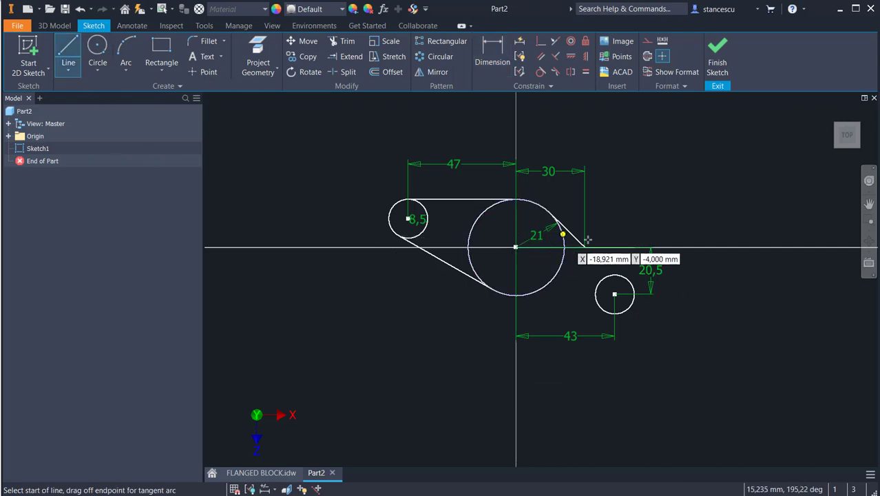
click(634, 247)
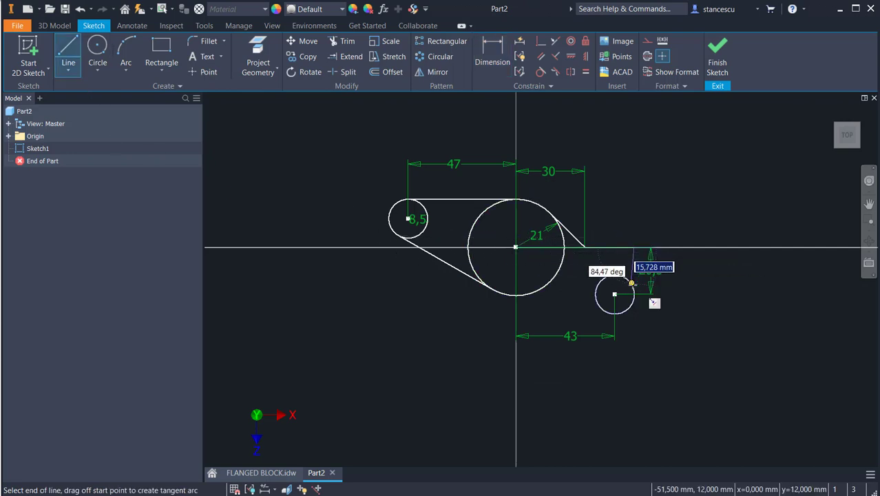
click(634, 294)
scroll(583, 309, down, 3)
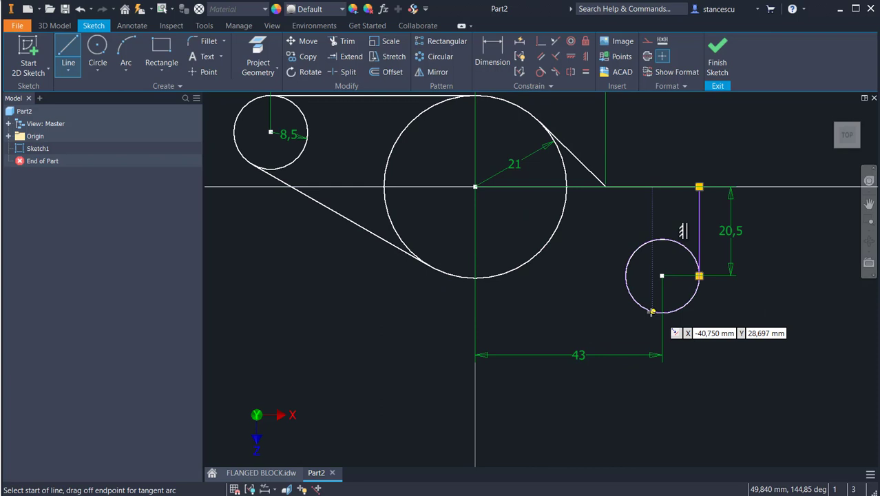
drag(651, 312, 459, 277)
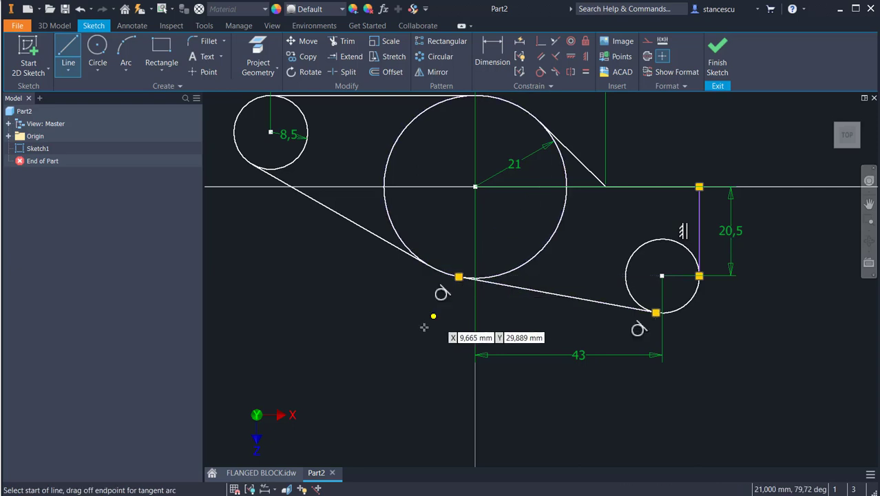
key(Escape)
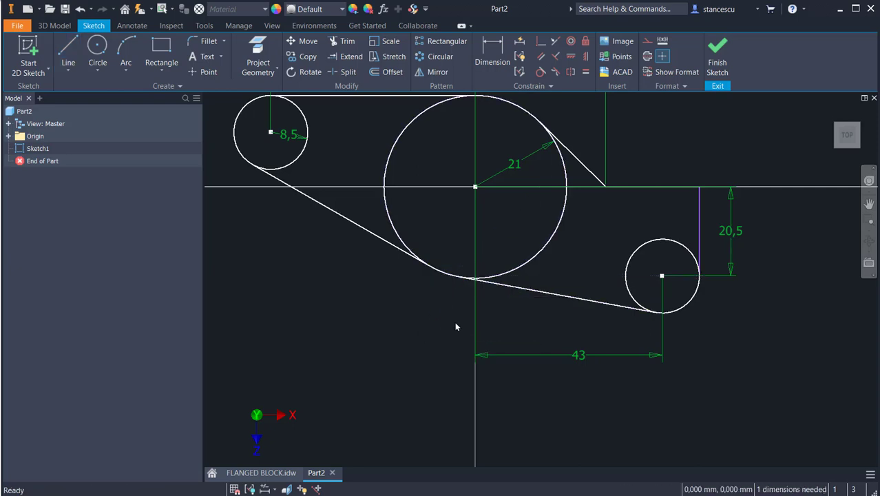
- Apply a tangent constraint between the redrawn vertical line and the lower-right circle
middle_drag(421, 305, 465, 360)
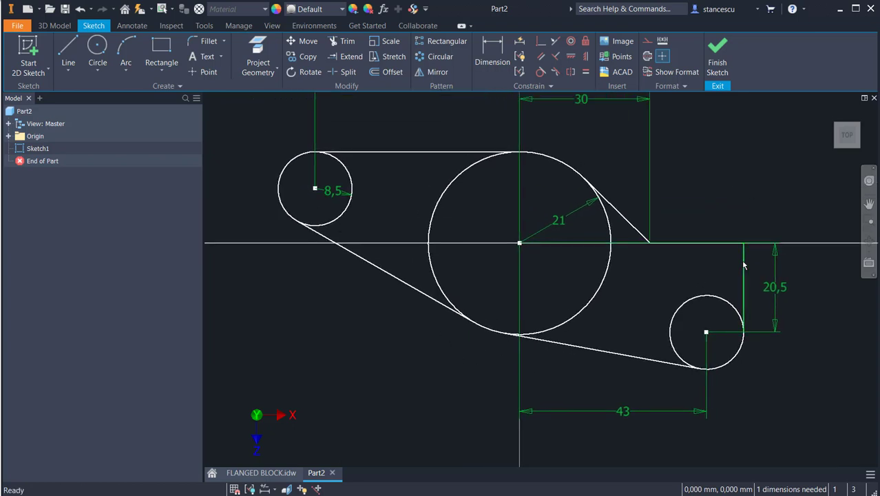
click(744, 289)
click(666, 266)
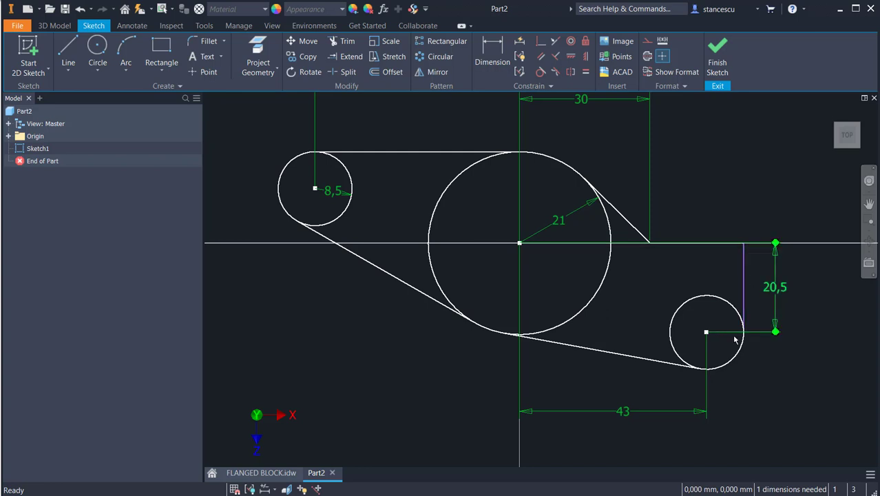
click(541, 72)
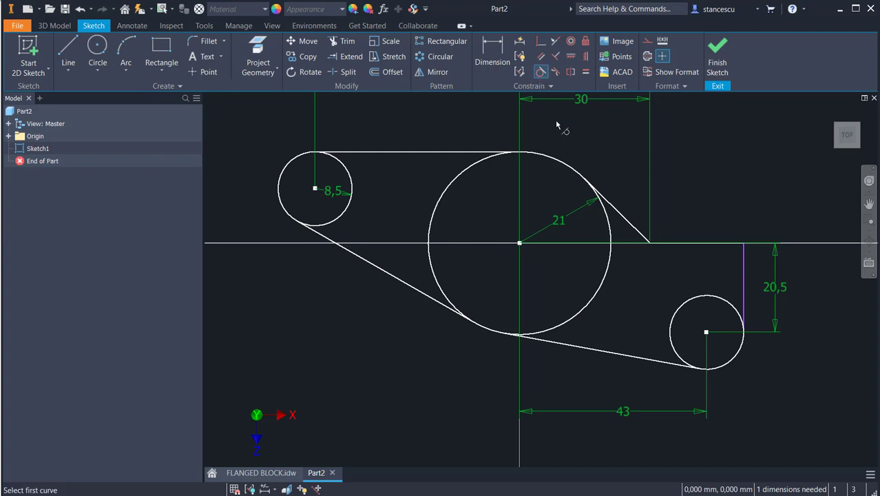
click(744, 294)
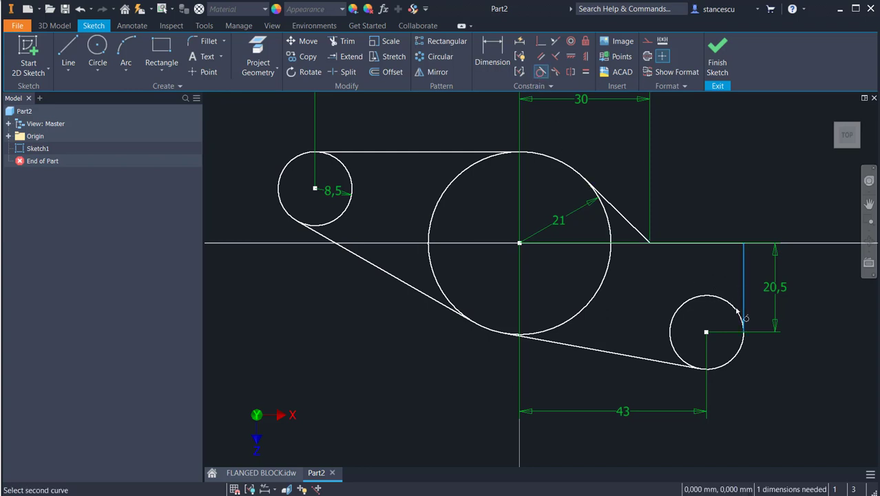
click(736, 364)
key(Escape)
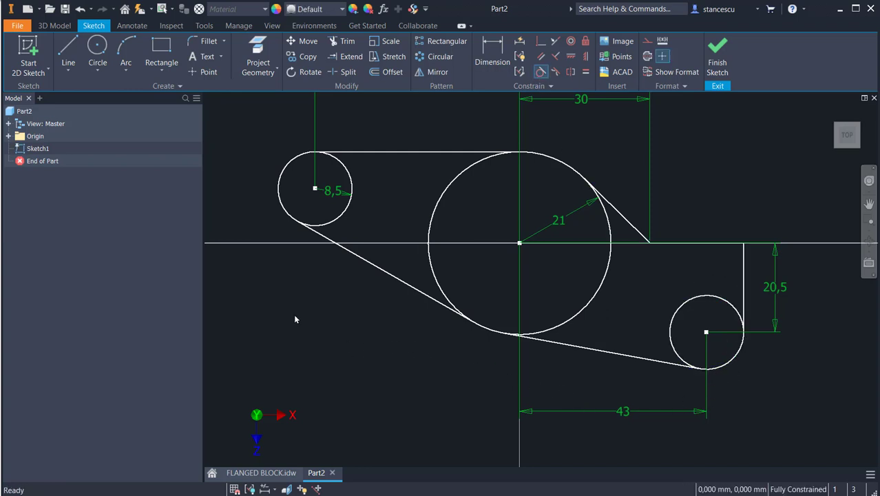
- Trim the inner portions of the upper-left and lower-right circles so only their outer arcs remain on the outline
click(343, 43)
click(357, 205)
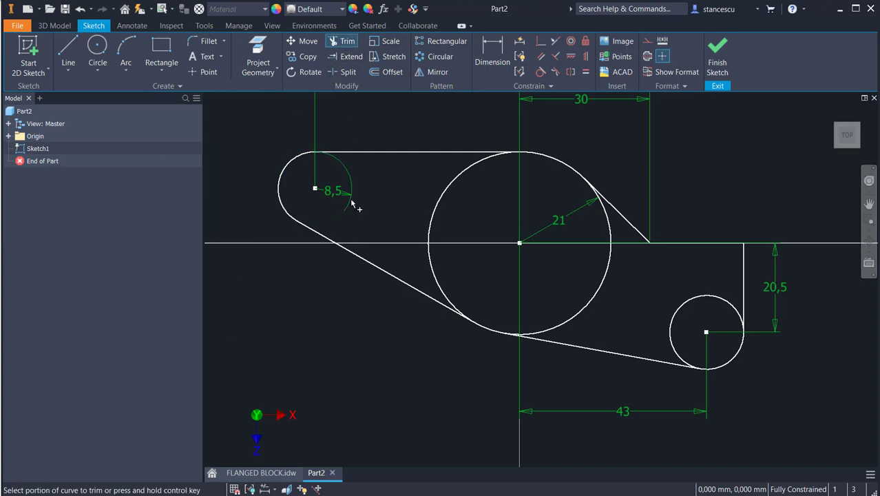
click(673, 354)
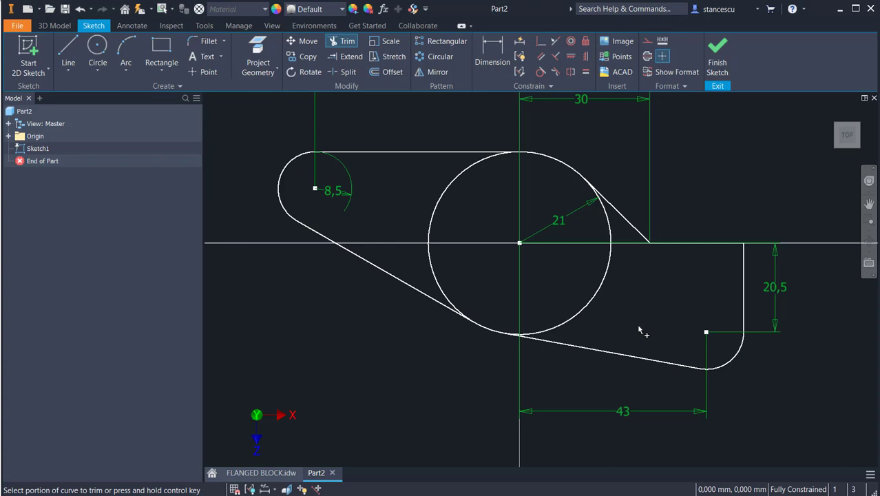
- Split the central circle at the points where the outline's tangent lines meet it
click(347, 72)
click(452, 182)
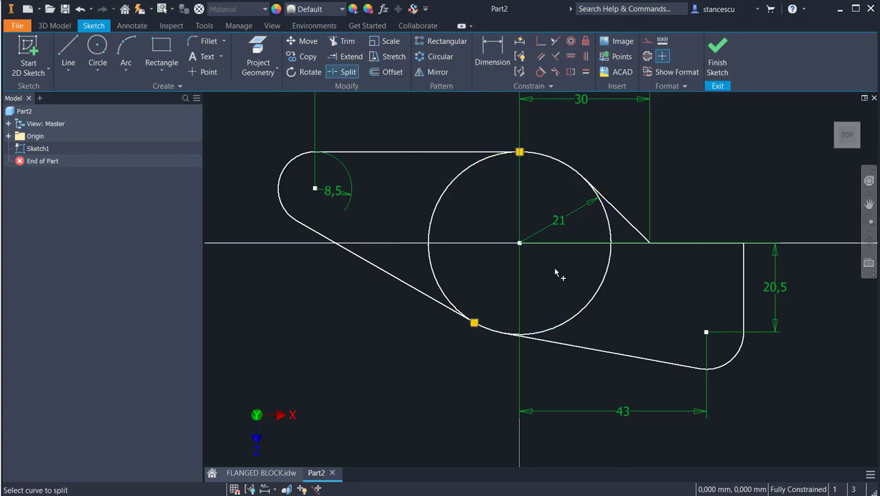
click(612, 230)
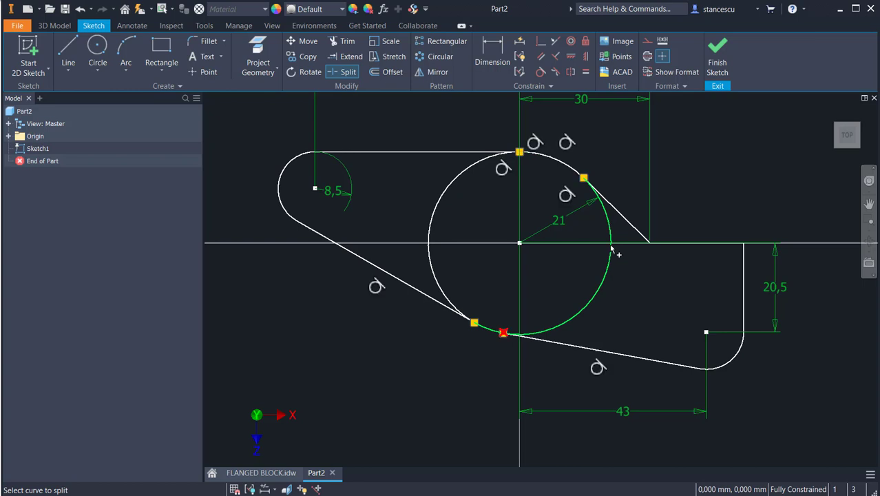
click(564, 331)
key(Escape)
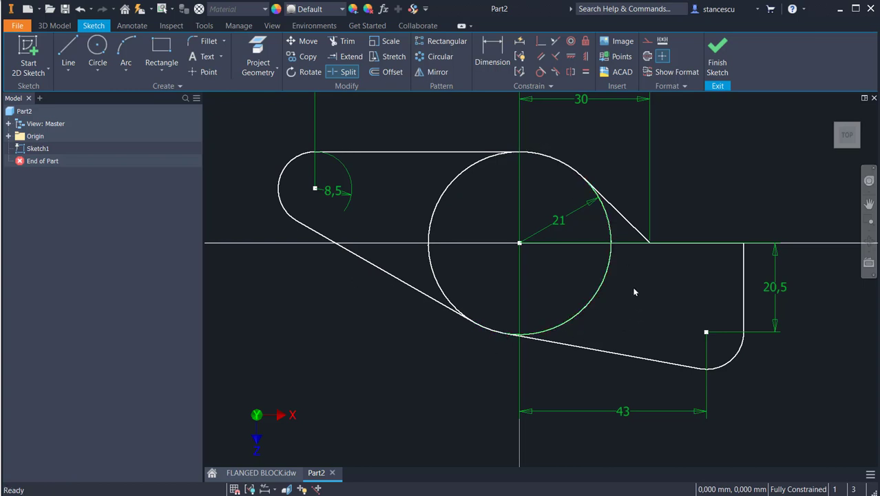
- Convert the central circle's inner arcs to construction geometry and finish the sketch
drag(634, 287, 423, 255)
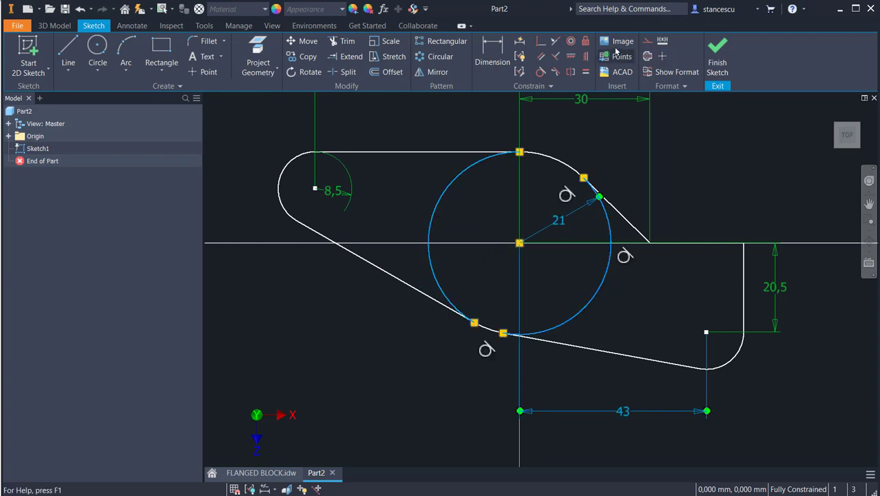
click(649, 42)
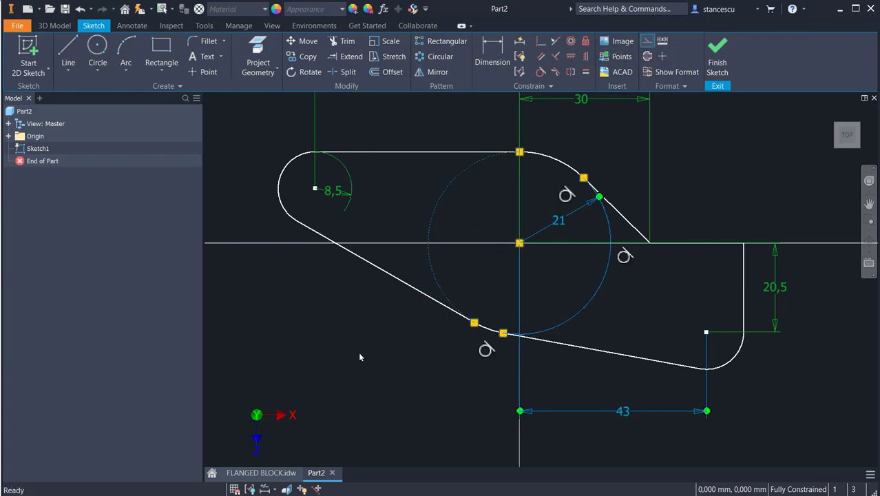
key(Escape)
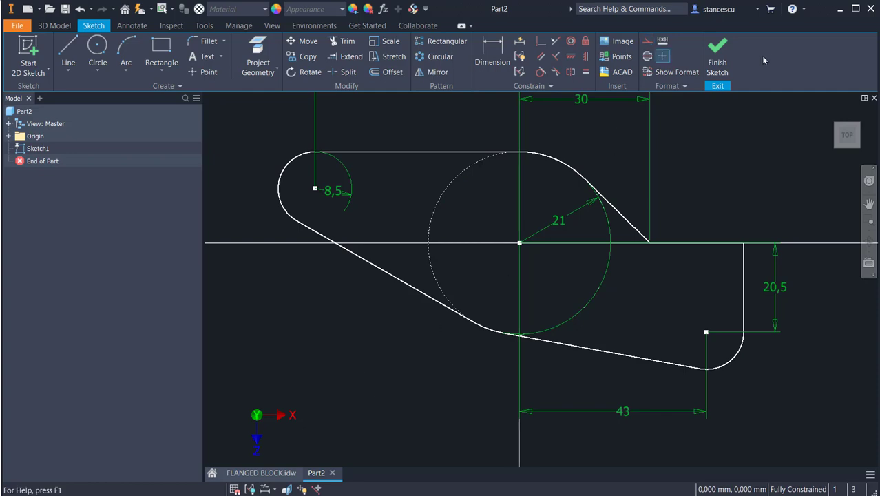
click(718, 55)
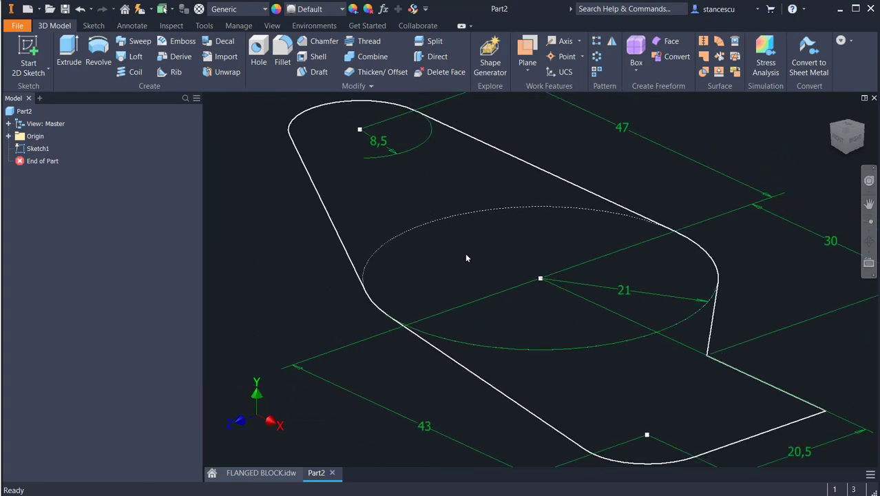
- Examine the front view in the FLANGED BLOCK.idw drawing for the flange thickness and height dimensions, and return to Part2
click(238, 475)
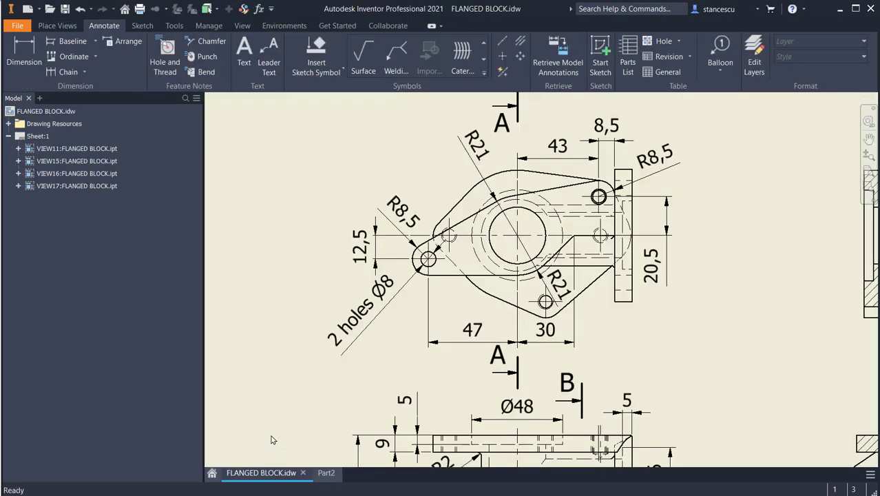
scroll(601, 316, down, 6)
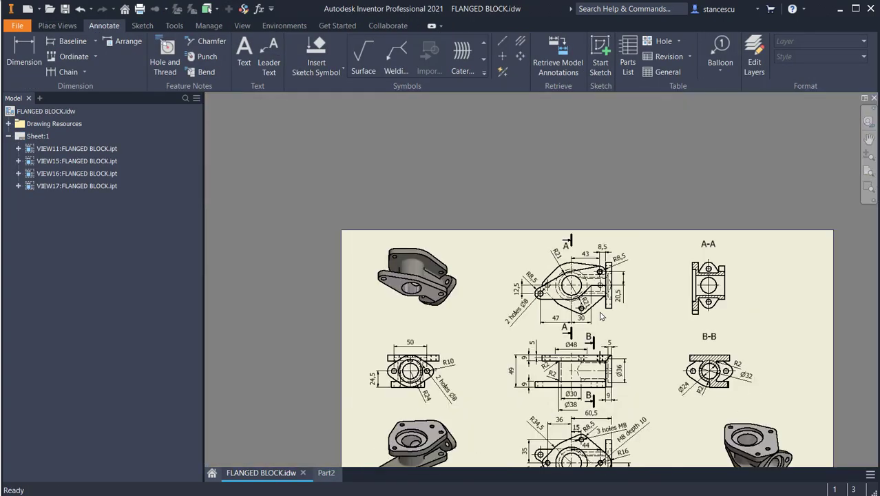
scroll(572, 237, up, 5)
click(595, 238)
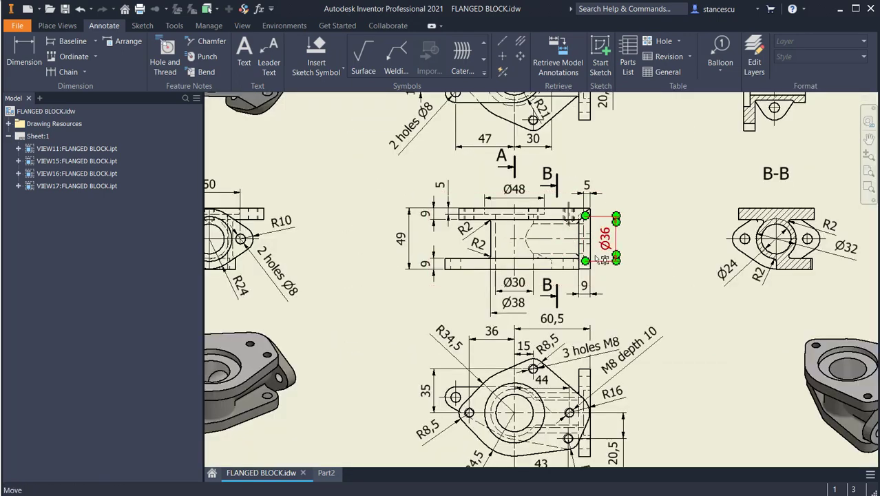
click(585, 286)
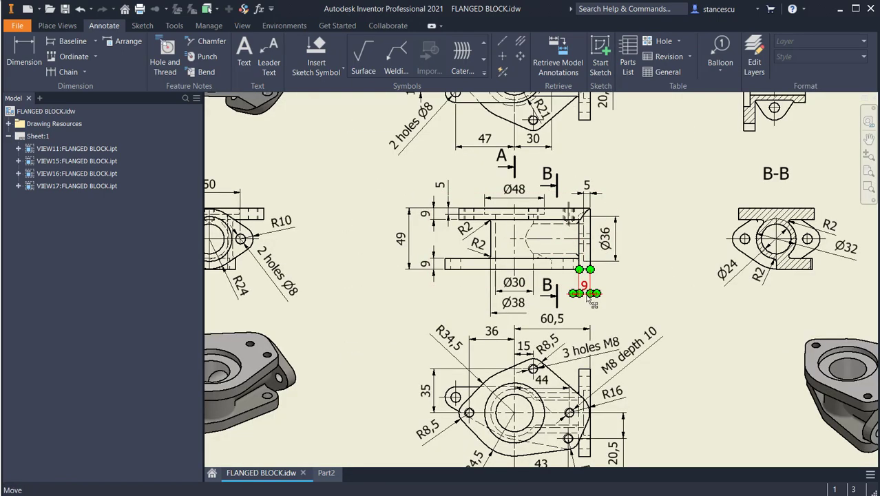
middle_drag(577, 255, 687, 250)
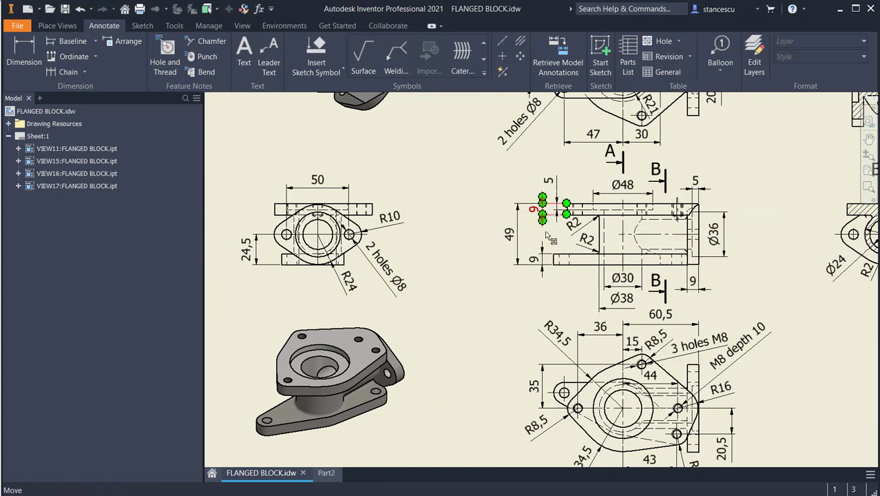
scroll(632, 236, up, 3)
middle_drag(748, 326, 710, 332)
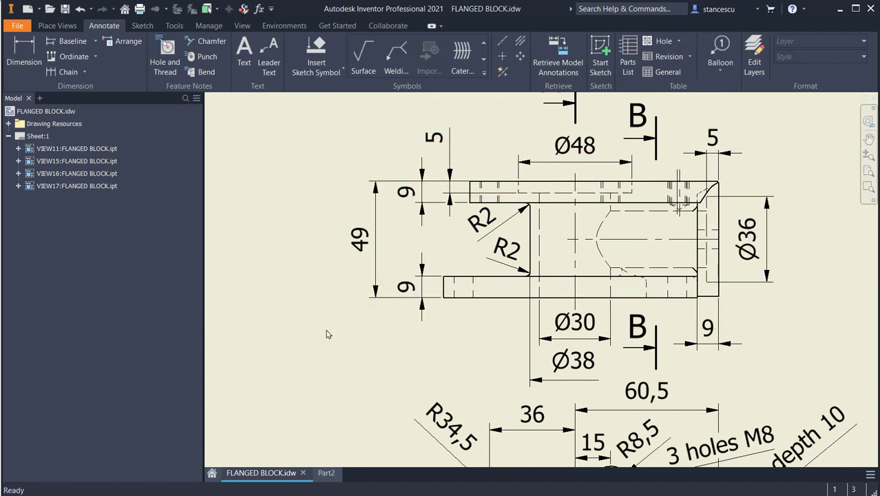
click(319, 474)
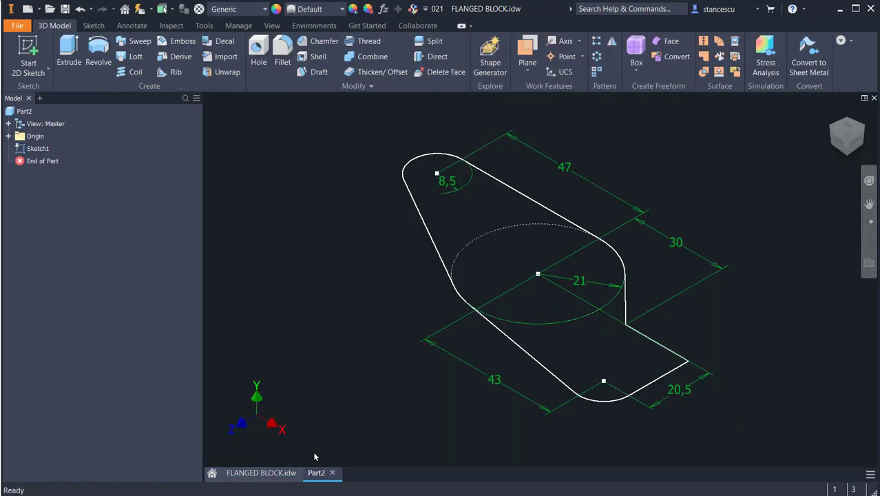
- Extrude the flange outline sketch 9 mm upward as a new solid
click(69, 52)
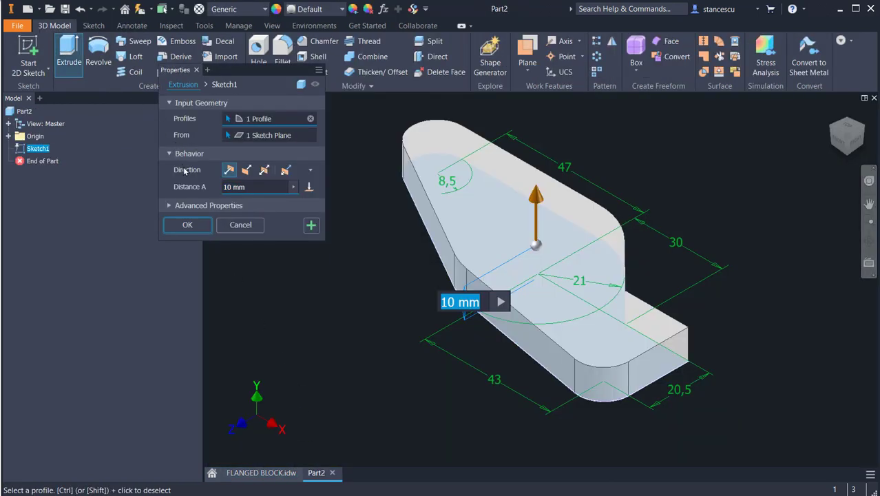
key(Return)
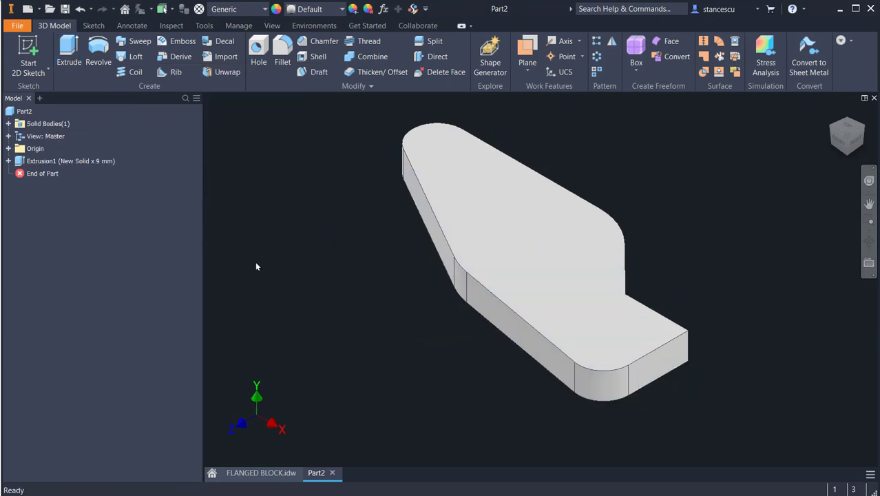
- Examine the isometric and front views in the FLANGED BLOCK.idw drawing for the central cylinder's diameter and height, and return to Part2
click(265, 472)
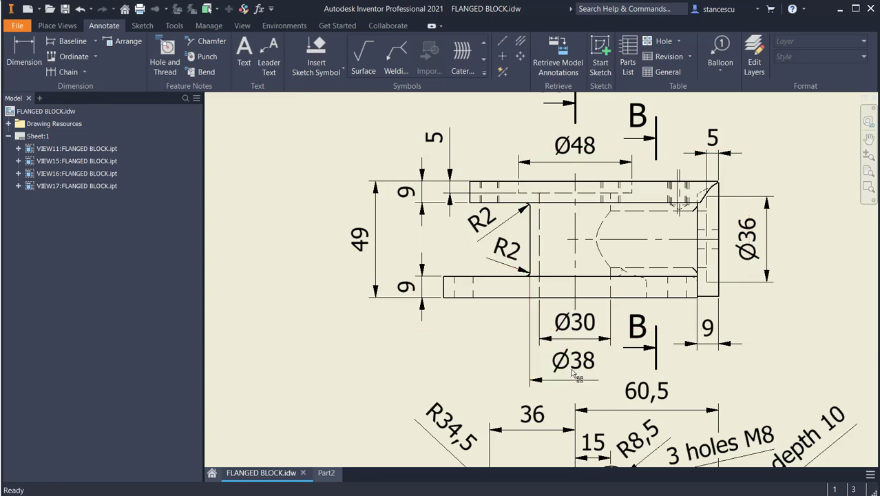
scroll(578, 378, down, 4)
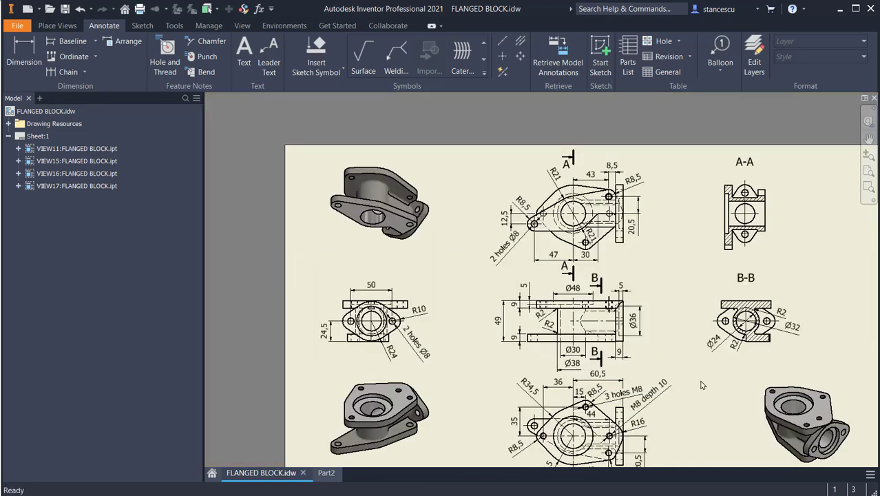
scroll(705, 334, up, 5)
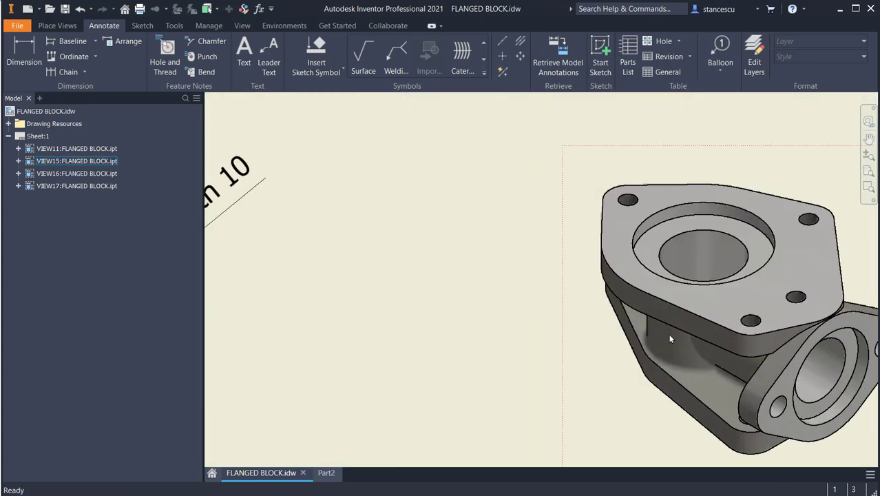
key(Home)
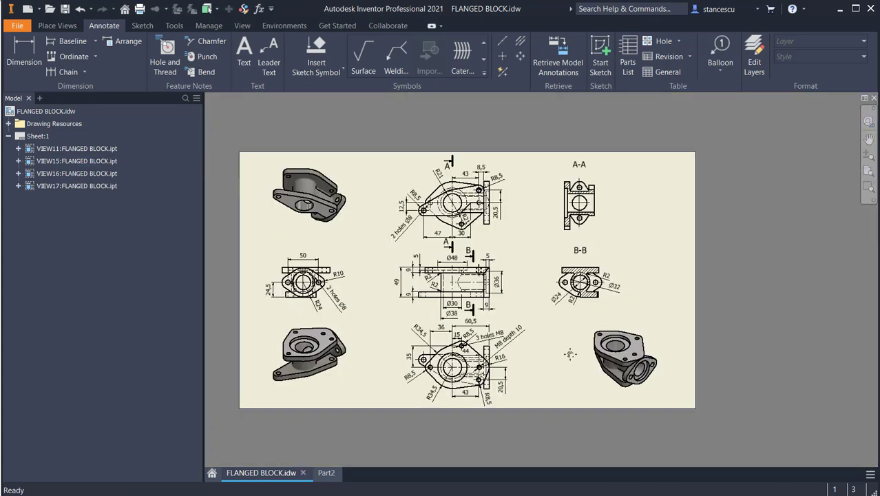
scroll(570, 354, up, 4)
middle_drag(638, 272, 700, 352)
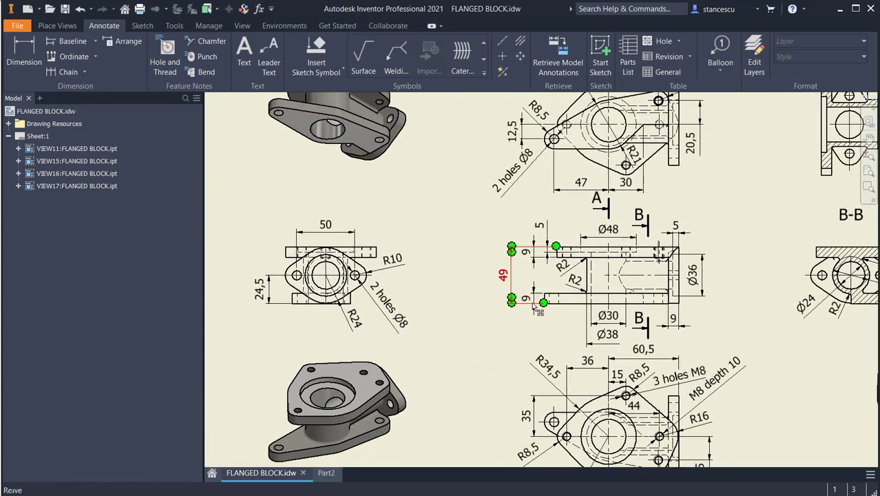
scroll(625, 289, up, 2)
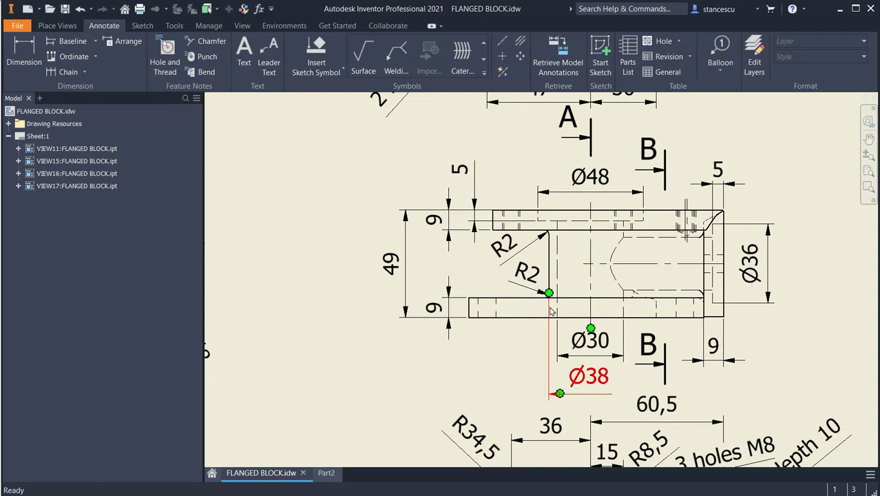
click(327, 476)
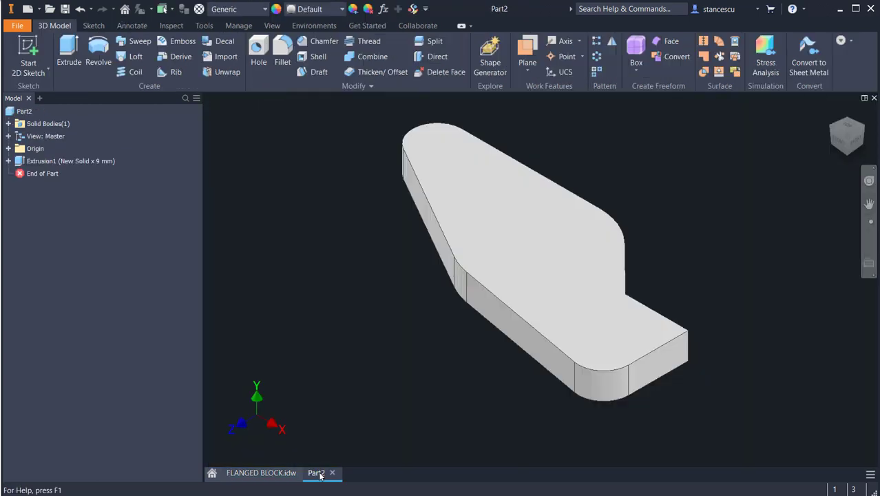
- Sketch a 38 mm diameter circle centred on the origin on the flange's upper face, and finish the sketch
click(514, 205)
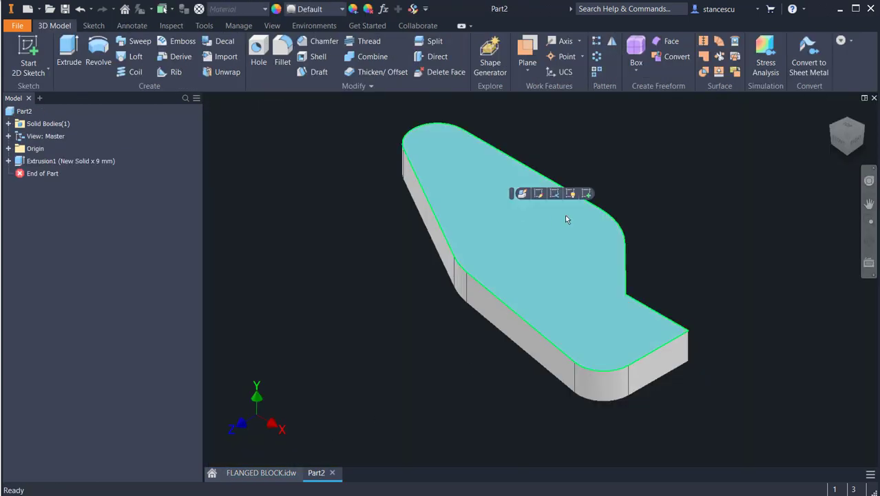
click(586, 194)
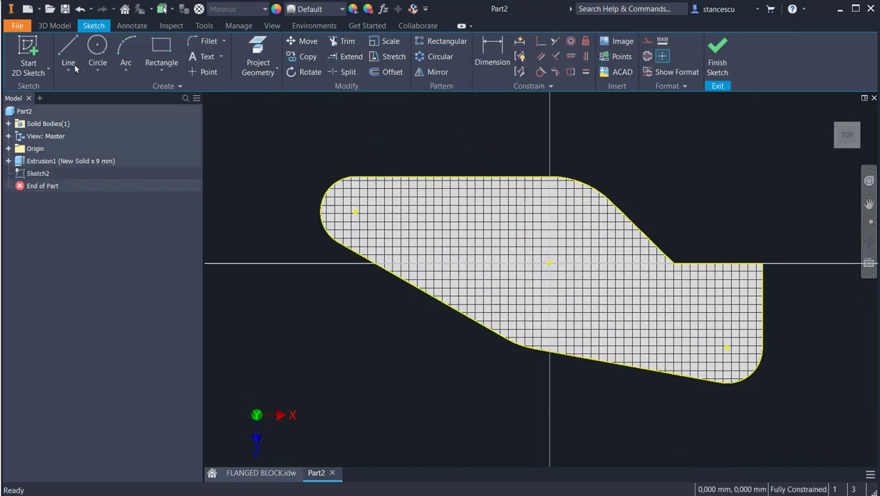
click(98, 43)
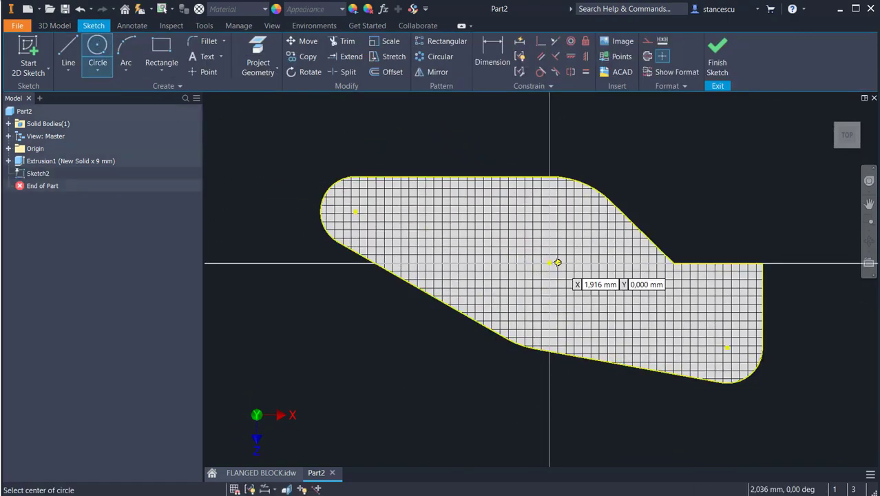
click(550, 263)
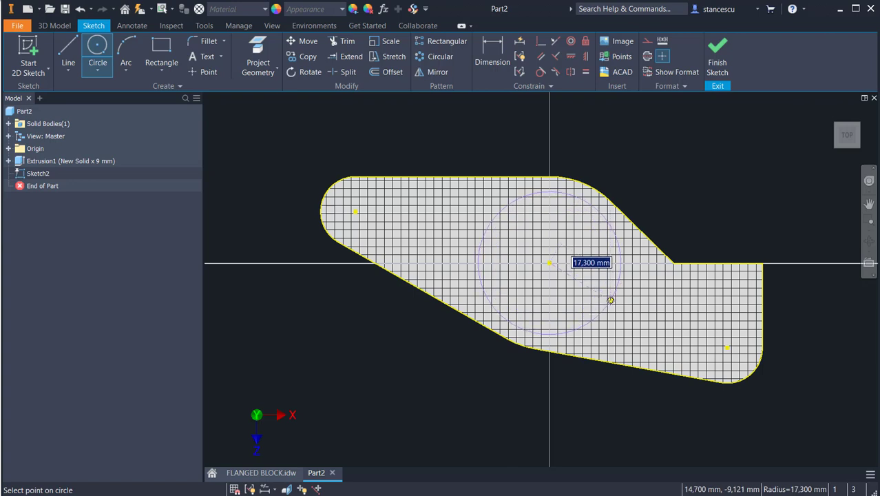
right_click(611, 300)
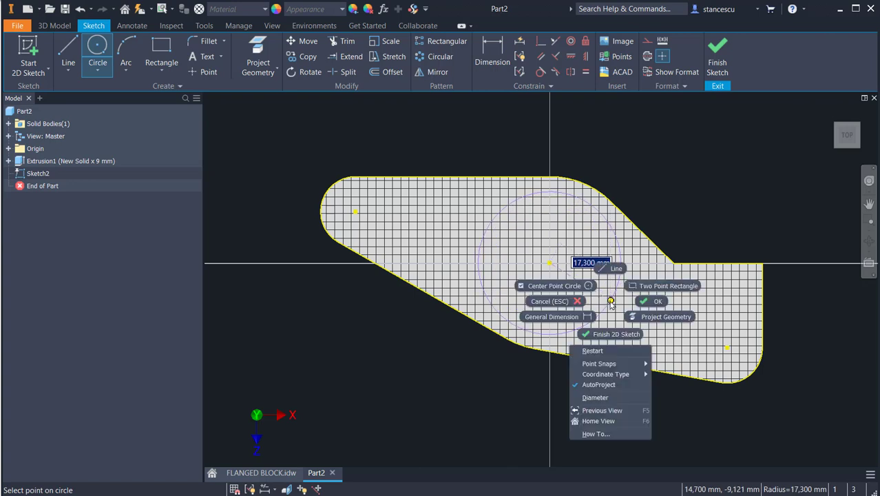
click(608, 398)
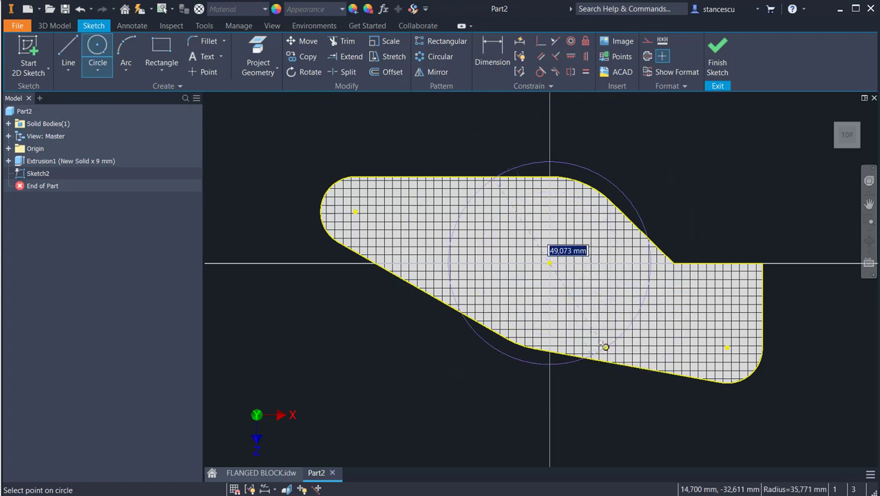
text(3)
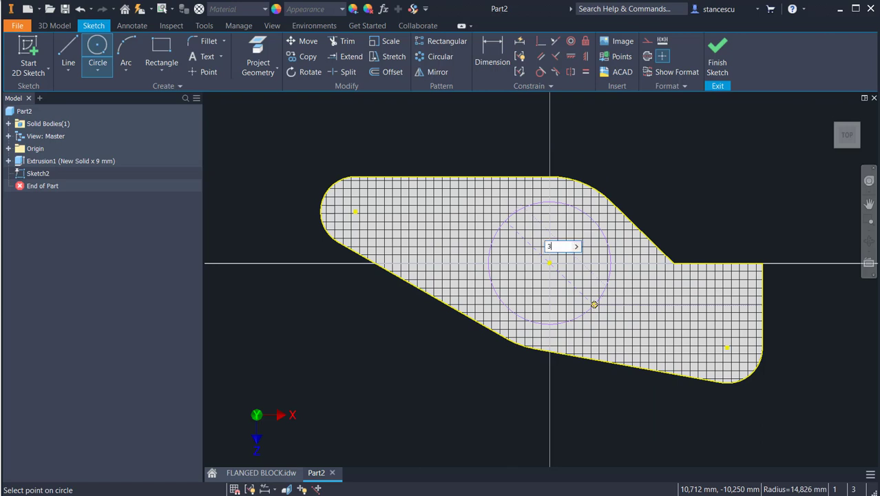
text(8)
key(Return)
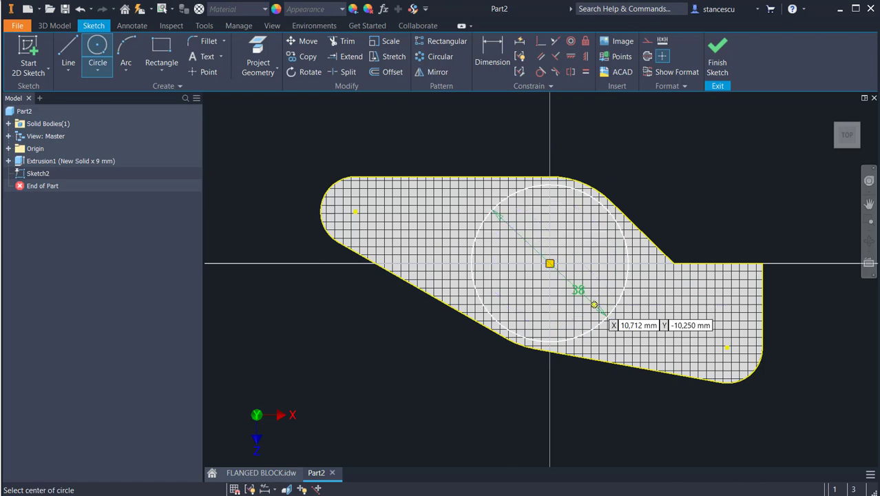
click(717, 72)
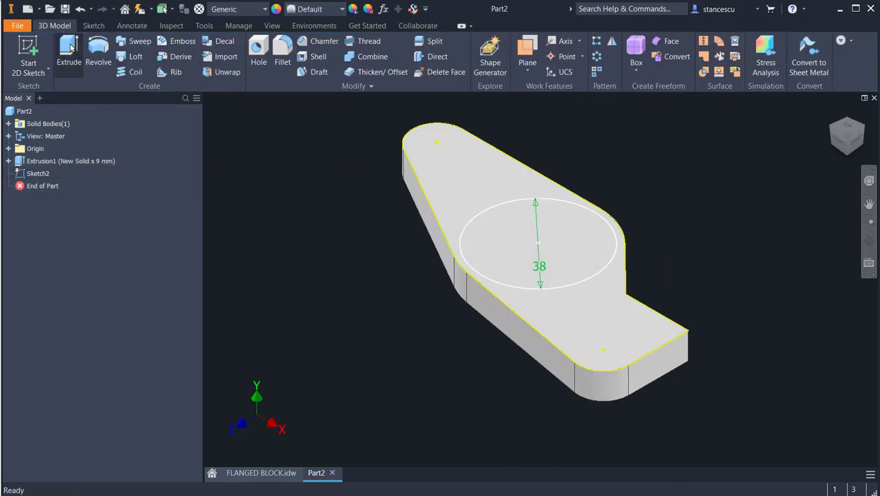
- Extrude the circle upward by 49-9 mm, joined to the flange
key(e)
click(510, 234)
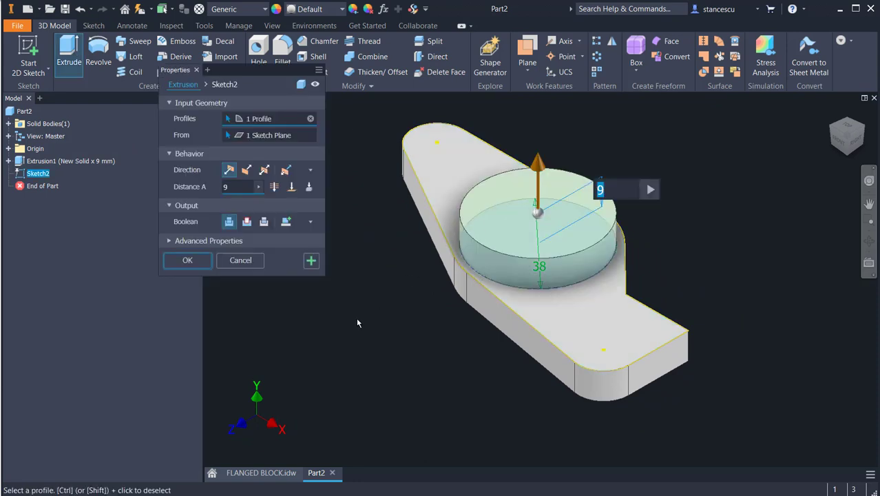
text(4)
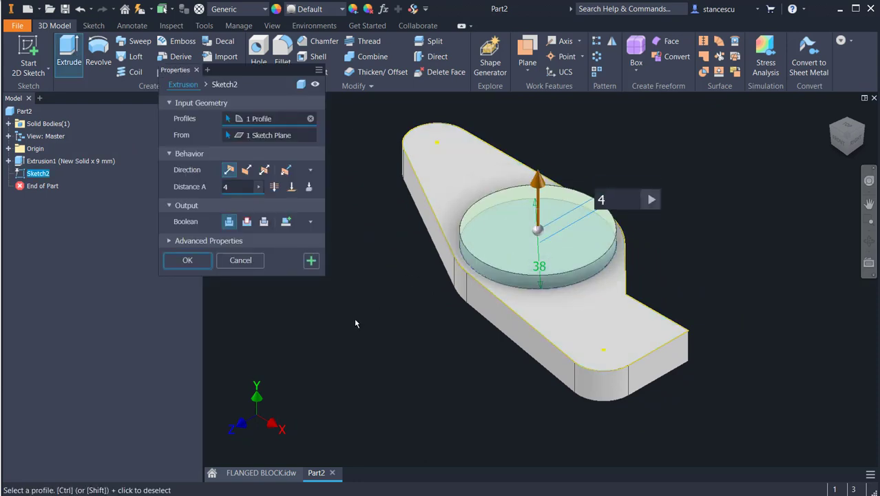
text(9-9)
key(Return)
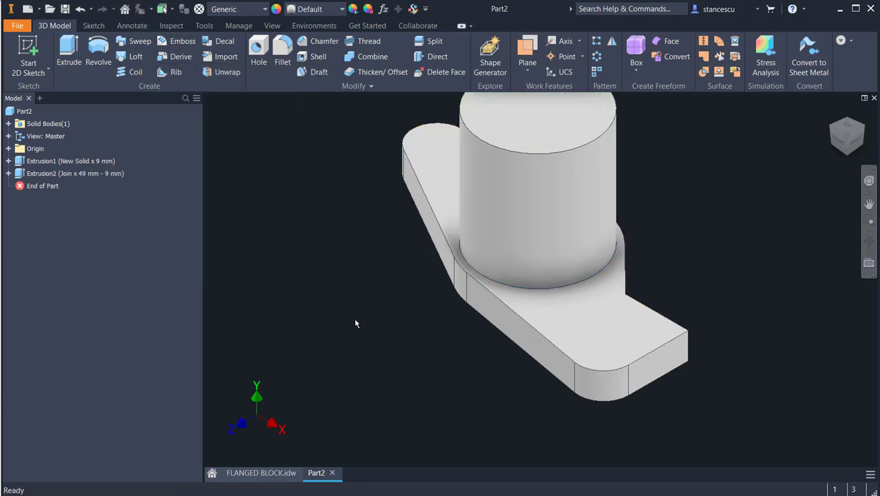
- Examine the isometric, front, side and B-B section views in FLANGED BLOCK.idw for the side flange's position and dimensions, and return to Part2
click(262, 473)
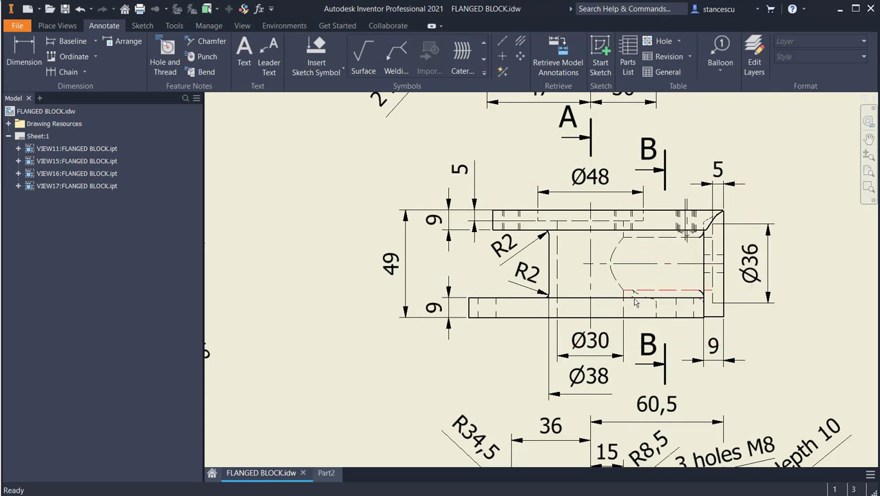
scroll(657, 328, down, 2)
scroll(660, 330, down, 2)
middle_drag(751, 348, 638, 298)
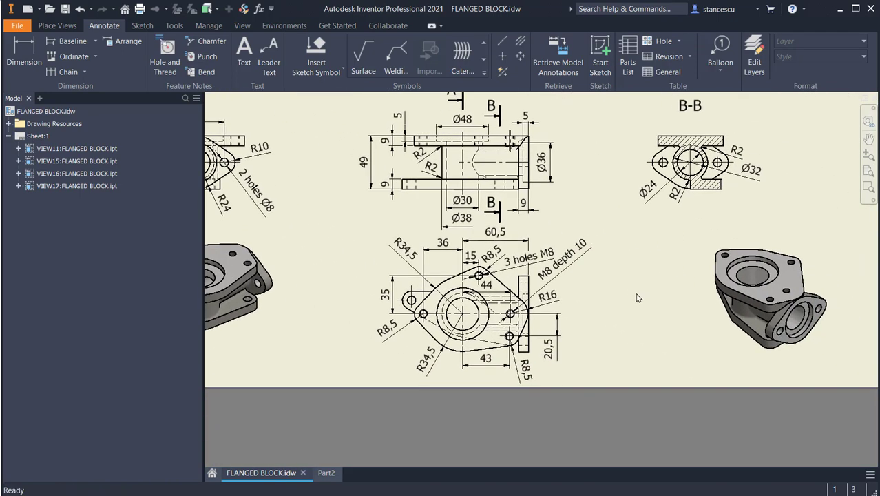
scroll(738, 337, up, 3)
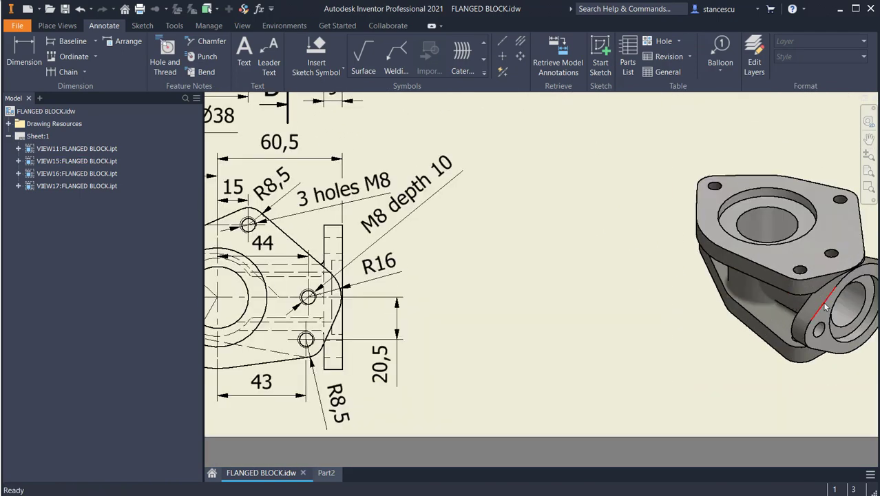
scroll(631, 328, down, 2)
mouse_move(580, 315)
middle_down()
mouse_move(691, 324)
mouse_move(677, 315)
mouse_move(752, 425)
mouse_move(652, 366)
middle_up()
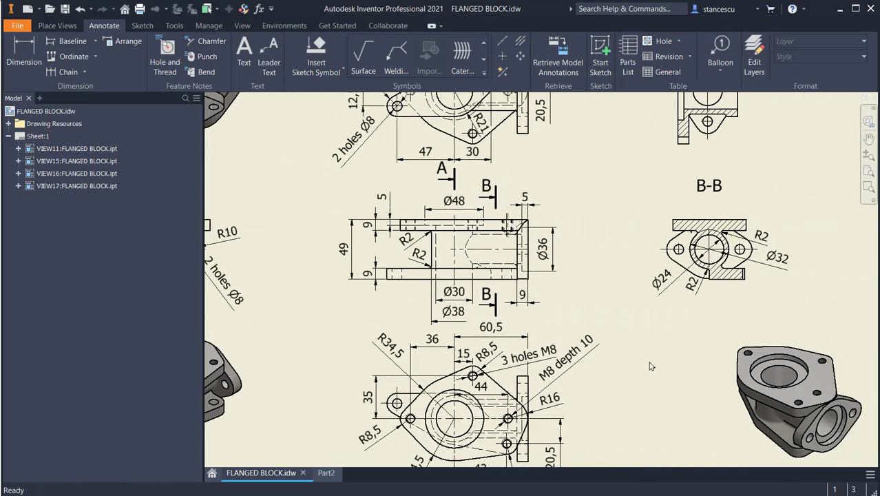
scroll(739, 285, up, 3)
click(778, 264)
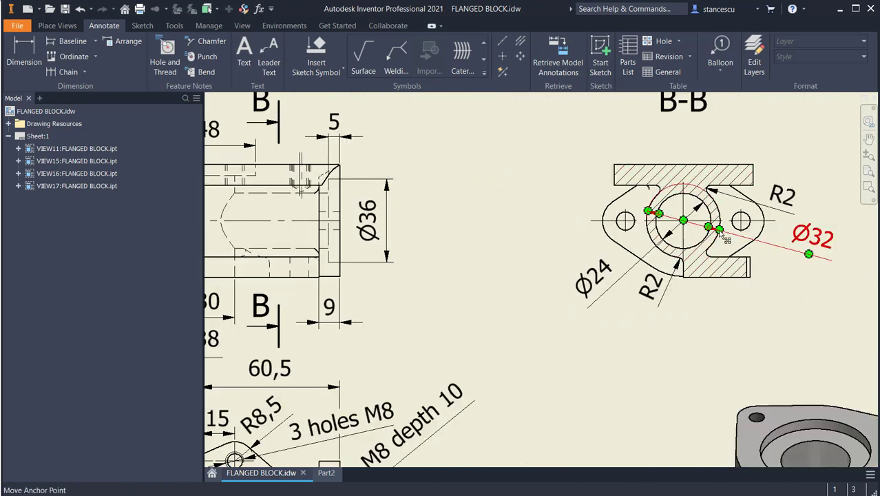
key(Escape)
scroll(598, 344, down, 2)
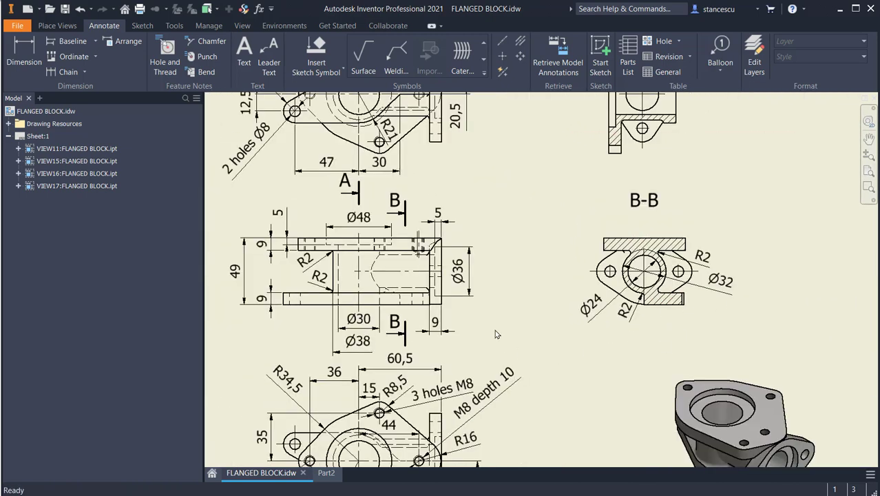
mouse_move(536, 307)
middle_down()
mouse_move(584, 322)
mouse_move(692, 327)
mouse_move(726, 286)
middle_up()
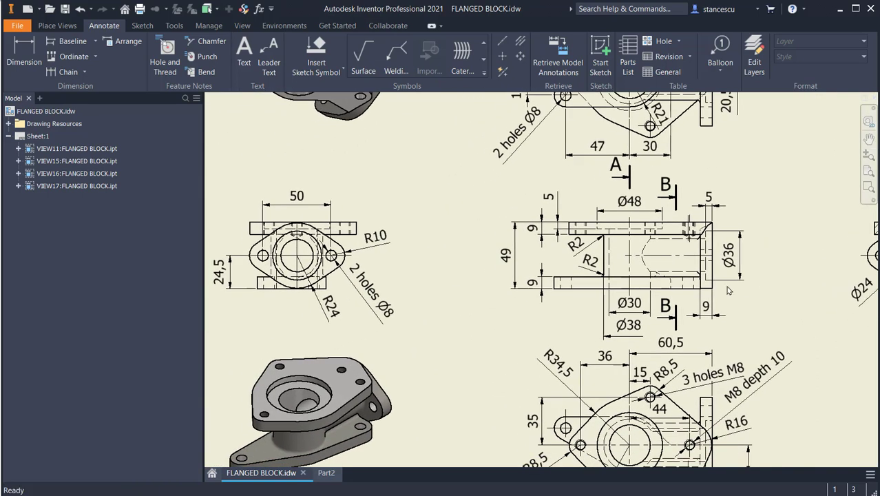
click(237, 286)
click(325, 473)
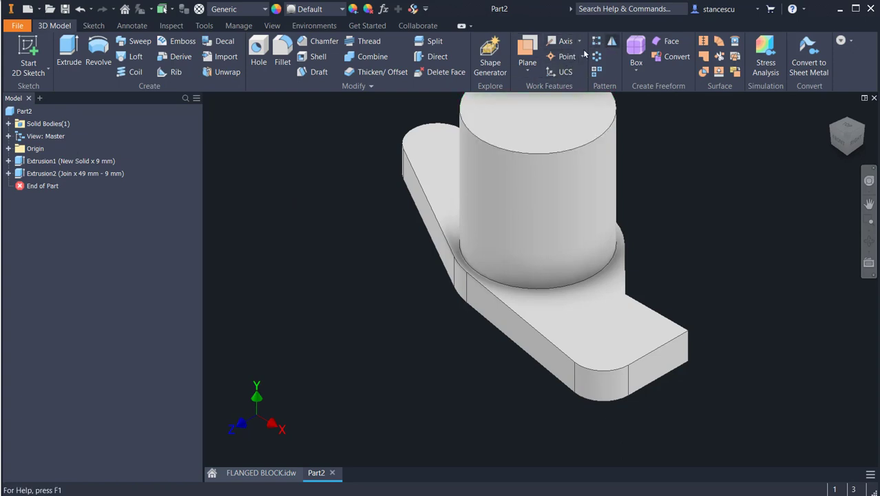
- Create a work plane offset 60.5 mm from the YZ plane, on the side of the flange's square-cornered end
click(527, 48)
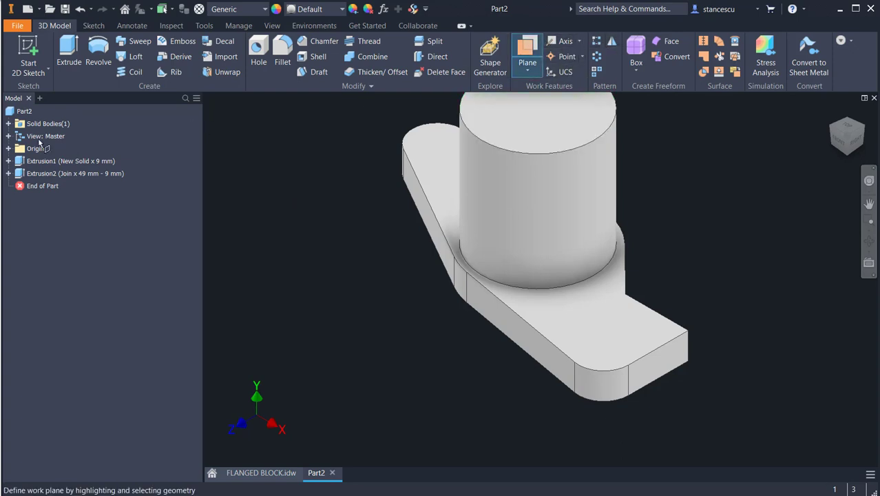
click(9, 148)
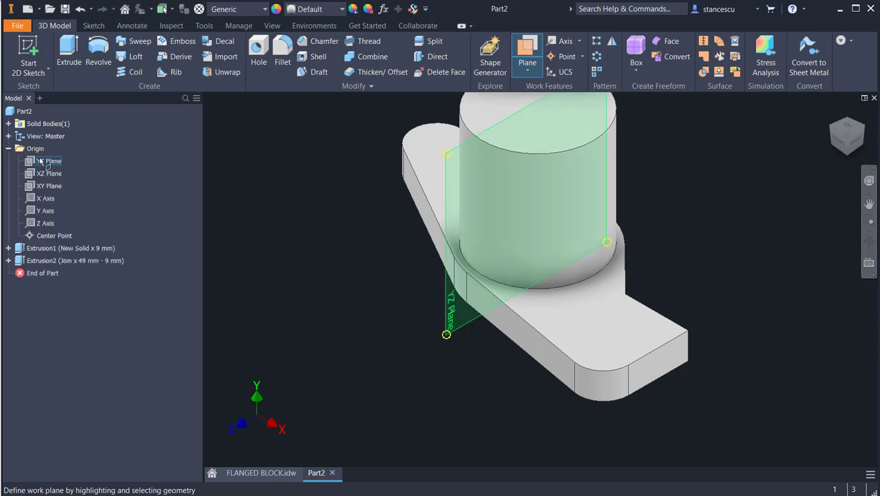
click(35, 163)
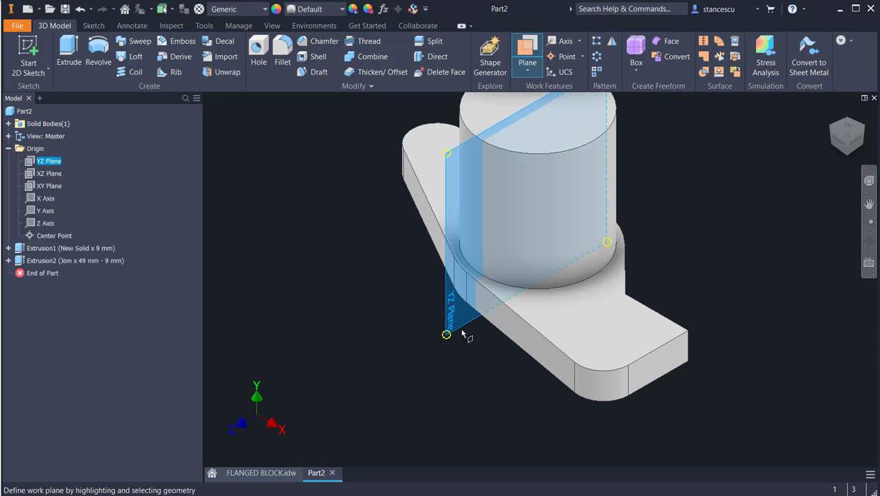
drag(455, 318, 723, 311)
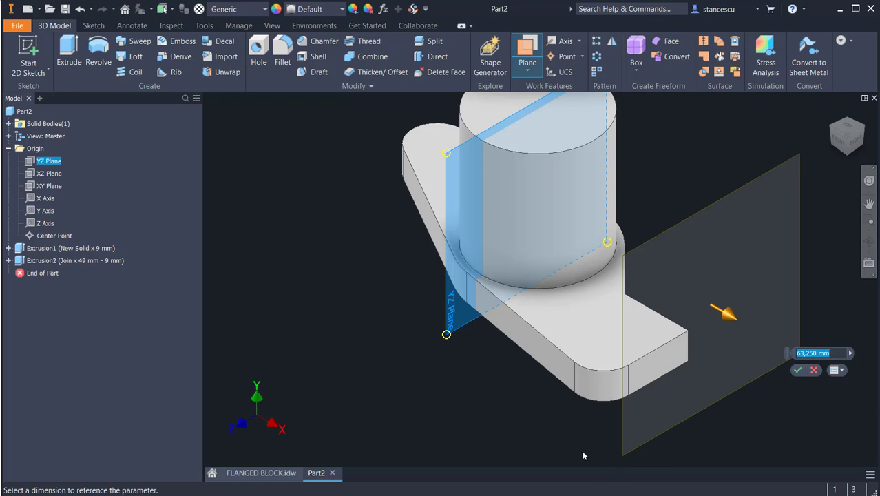
text(60.)
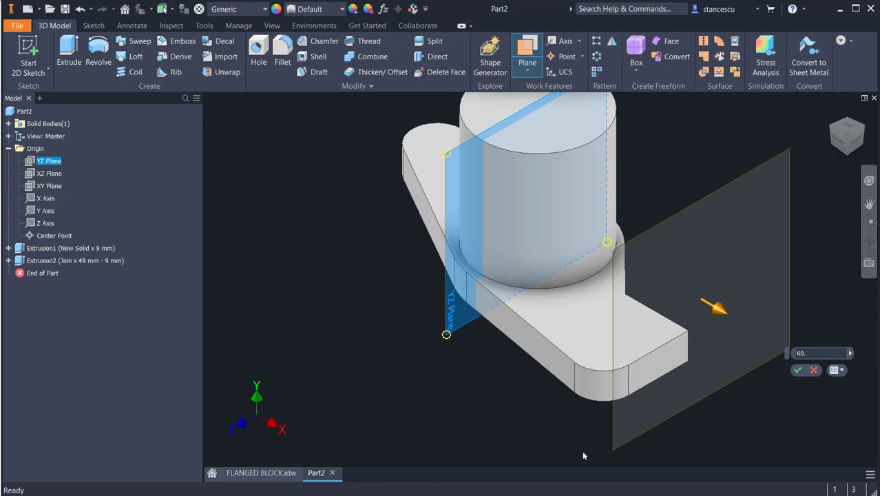
text(5)
key(Return)
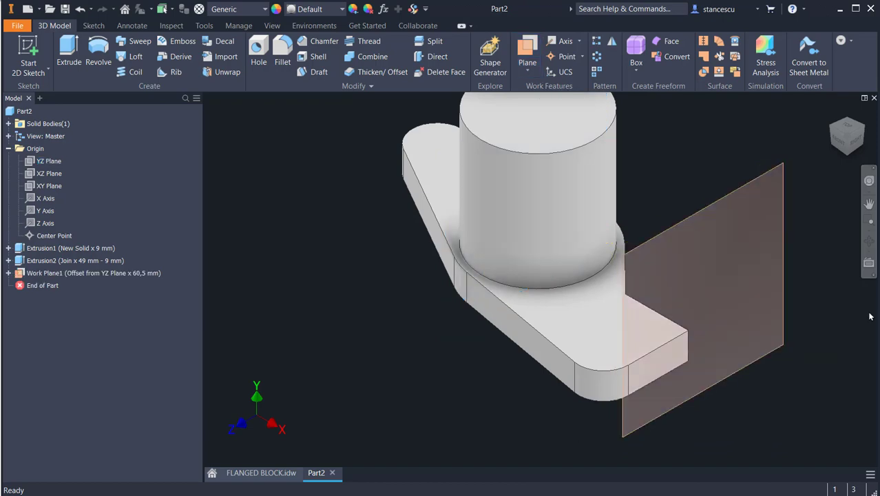
- Start a sketch on the offset work plane and sketch a 32 mm diameter circle beside the block
click(785, 283)
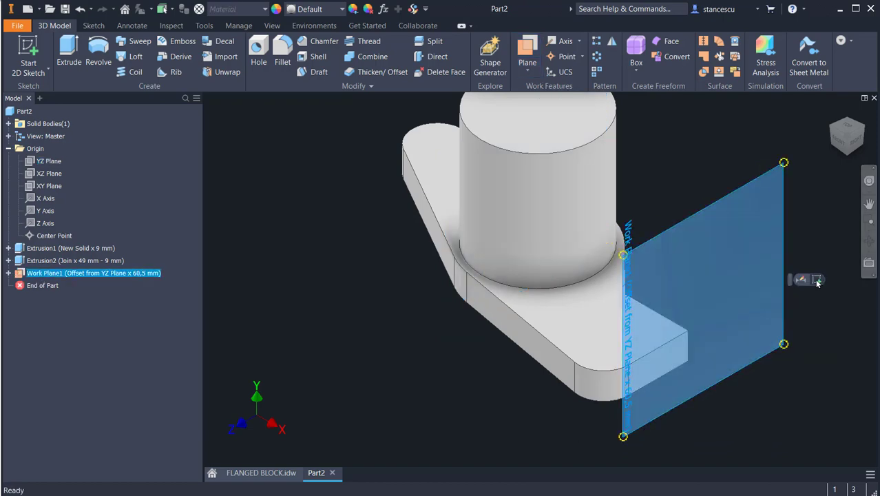
click(818, 279)
click(97, 51)
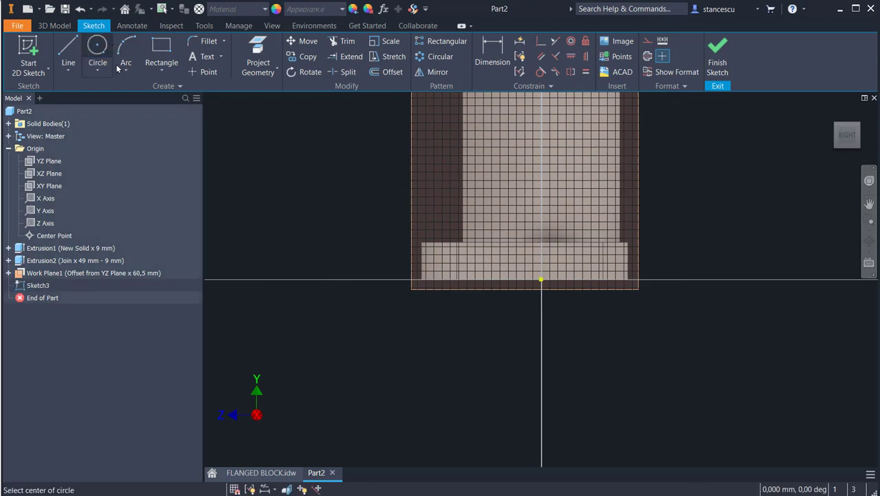
click(717, 189)
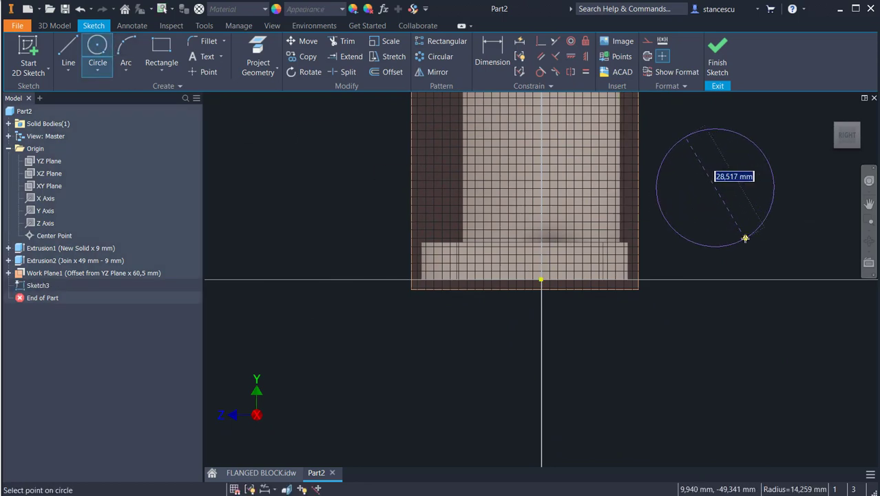
text(32)
key(Return)
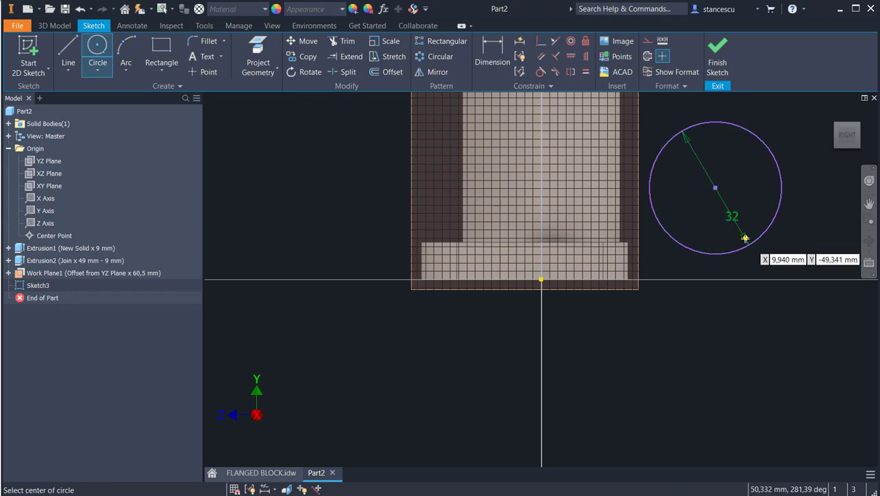
- Try a vertical alignment constraint between the 32 mm circle's centre and the origin, and undo it
click(586, 57)
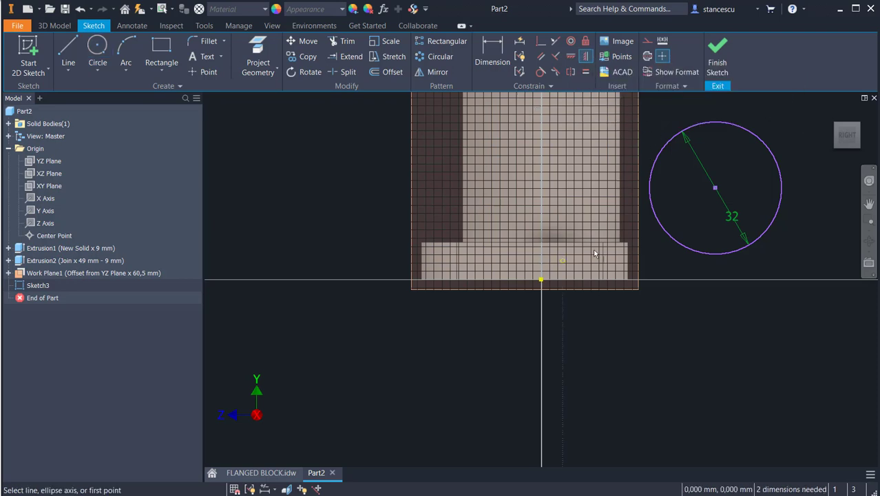
click(716, 188)
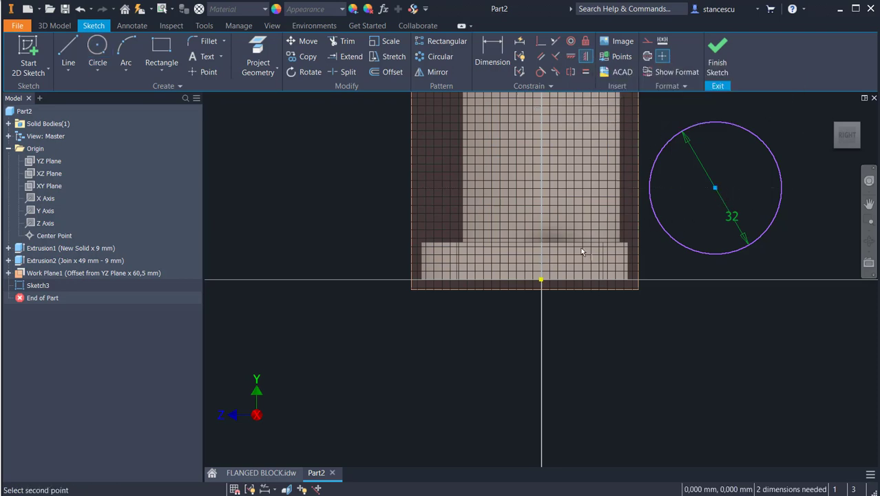
click(541, 281)
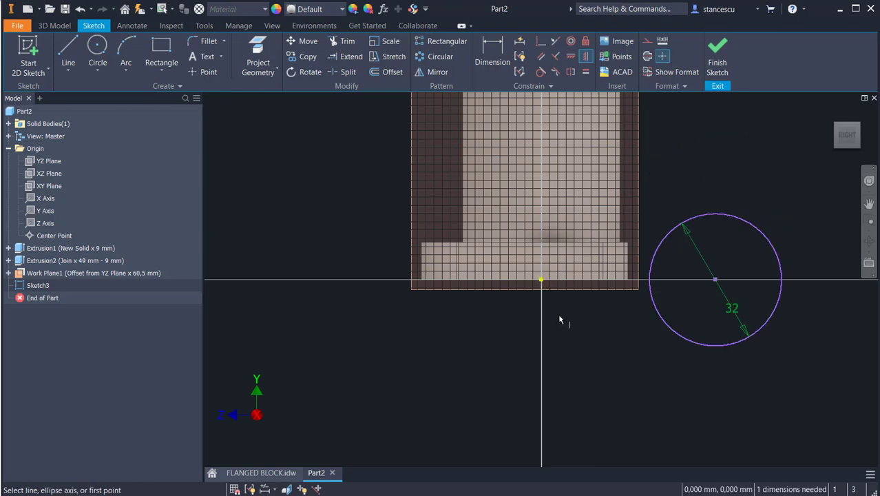
click(559, 316)
key(ctrl+z)
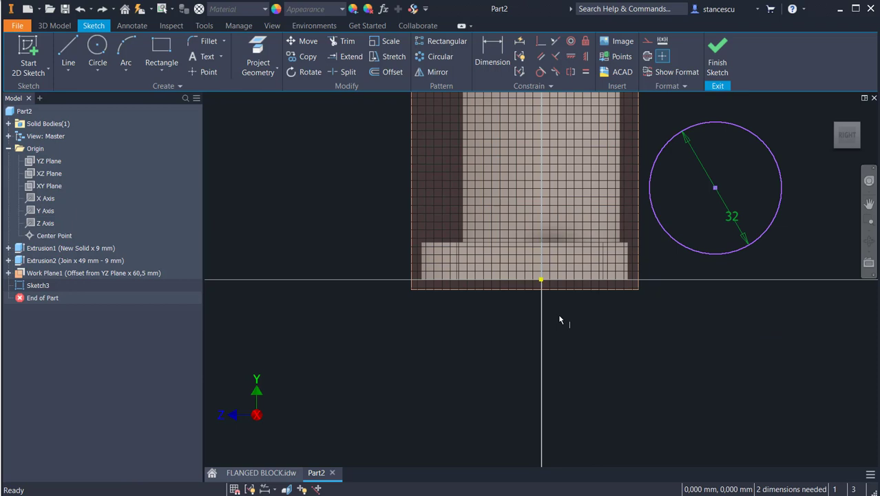
- Constrain the 32 mm circle's centre to the origin with a horizontal alignment constraint
click(570, 57)
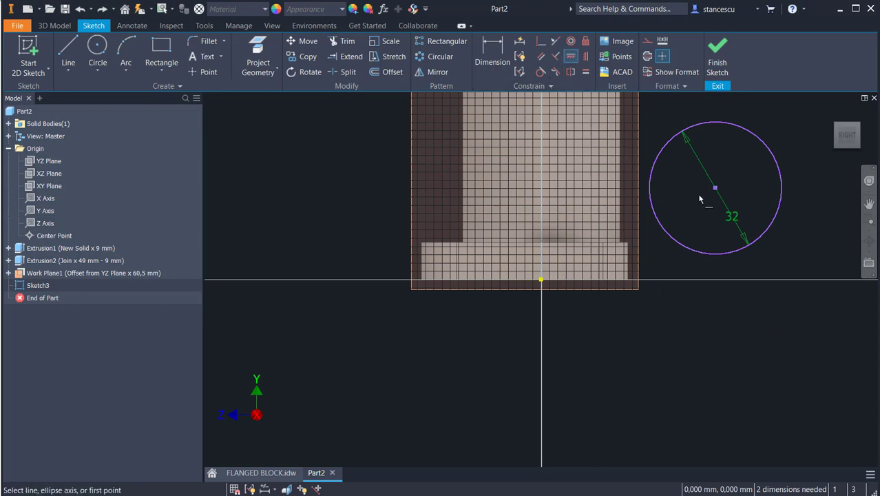
click(716, 188)
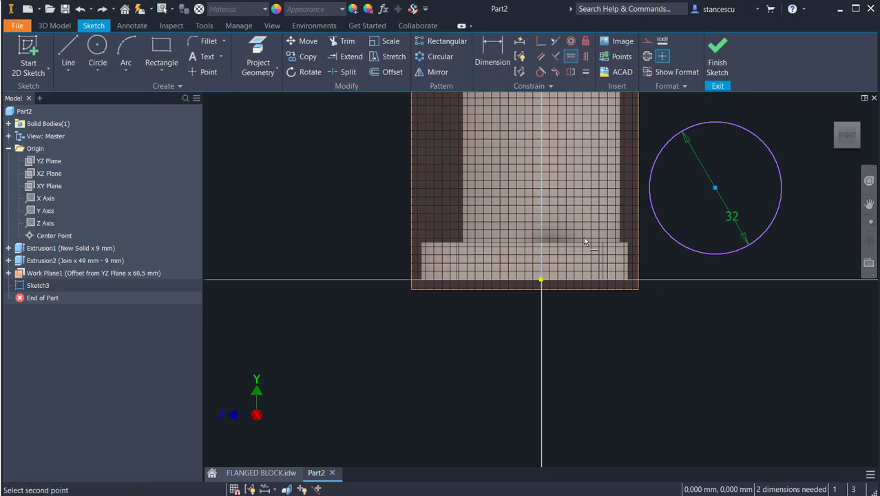
click(542, 281)
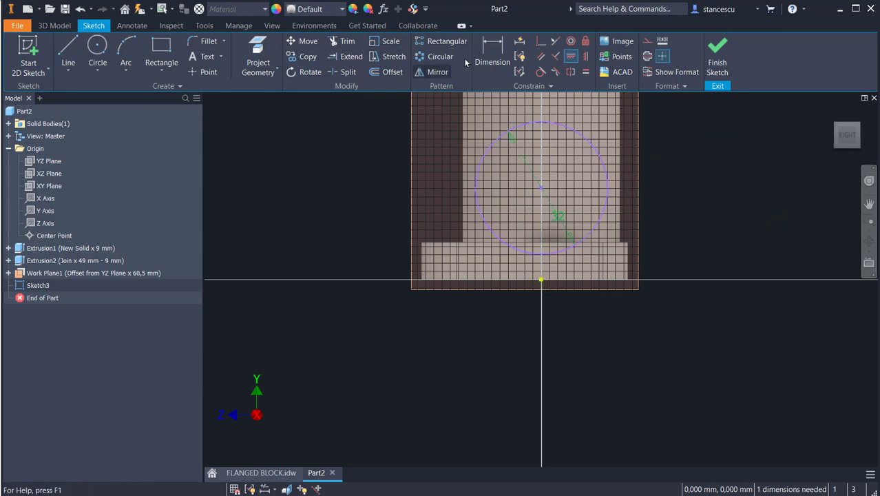
- Dimension the circle's centre 24.5 mm above the origin and finish the sketch
click(492, 54)
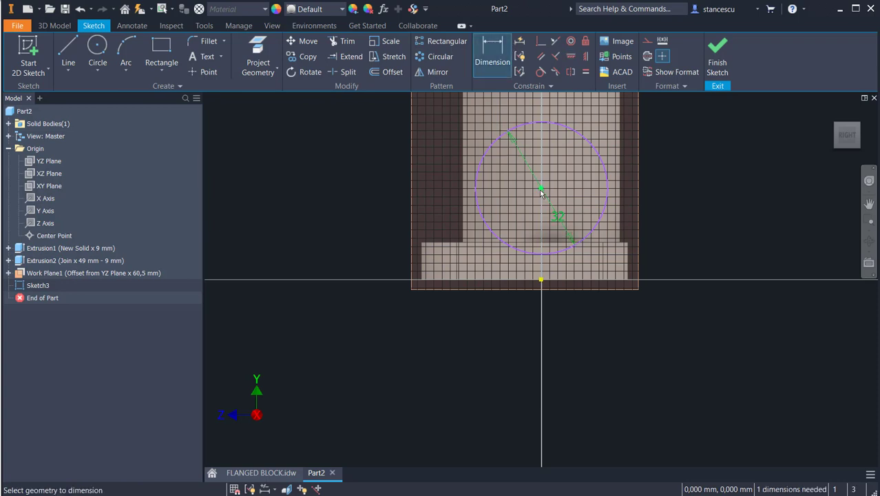
click(542, 190)
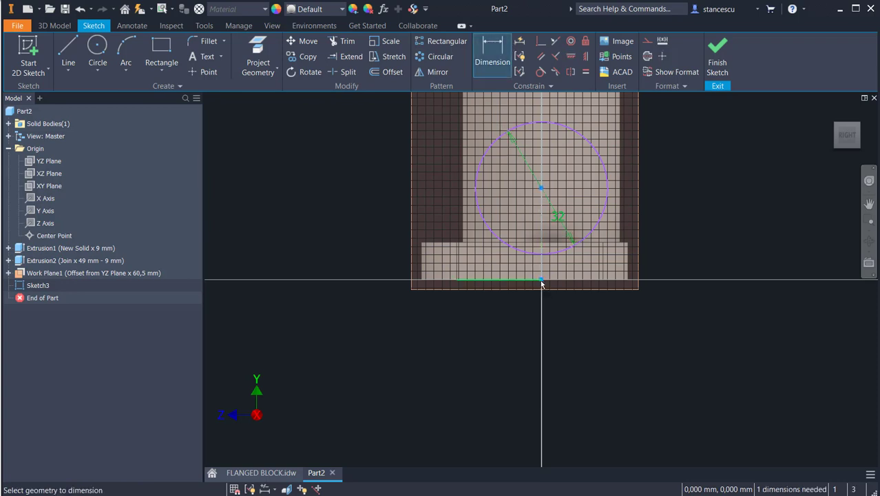
click(331, 232)
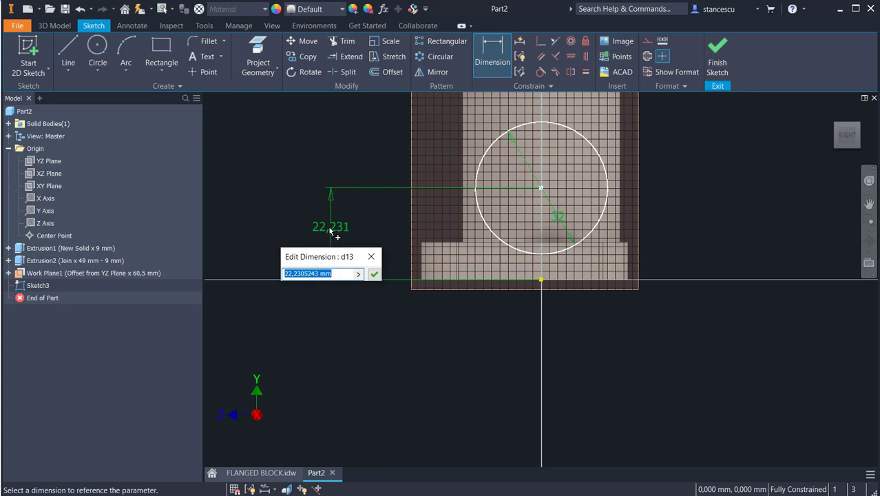
text(24.5)
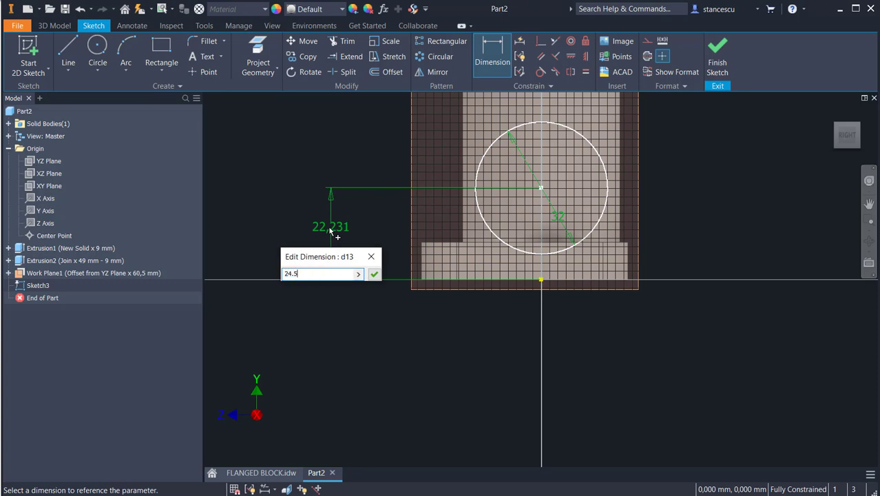
key(Return)
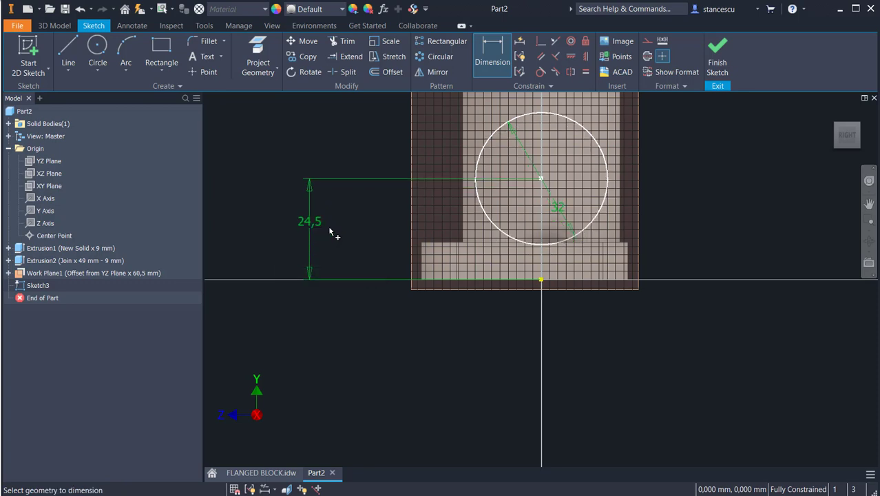
click(717, 54)
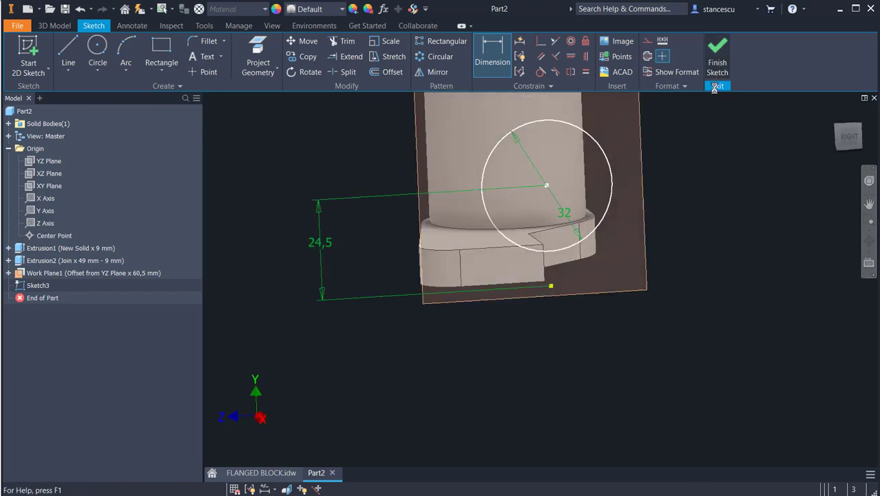
- Extrude the 32 mm circle To Next up to the central cylinder, joined to the body, and hide the work plane
click(70, 52)
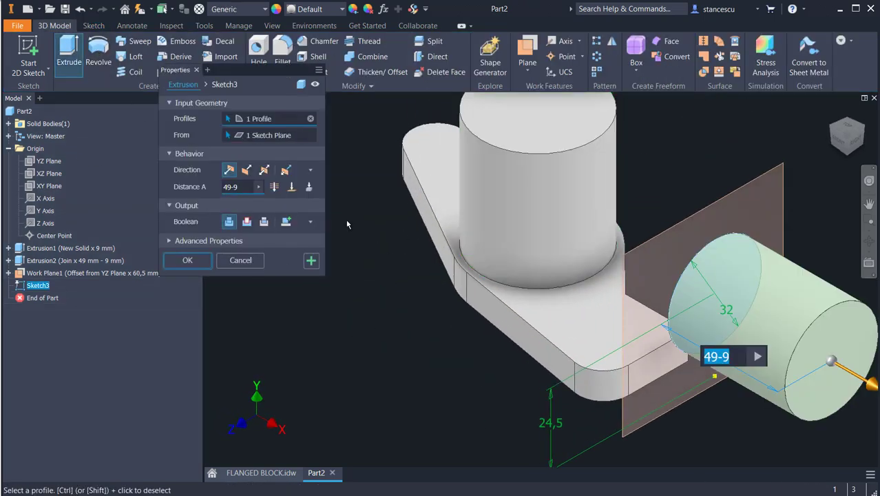
click(307, 188)
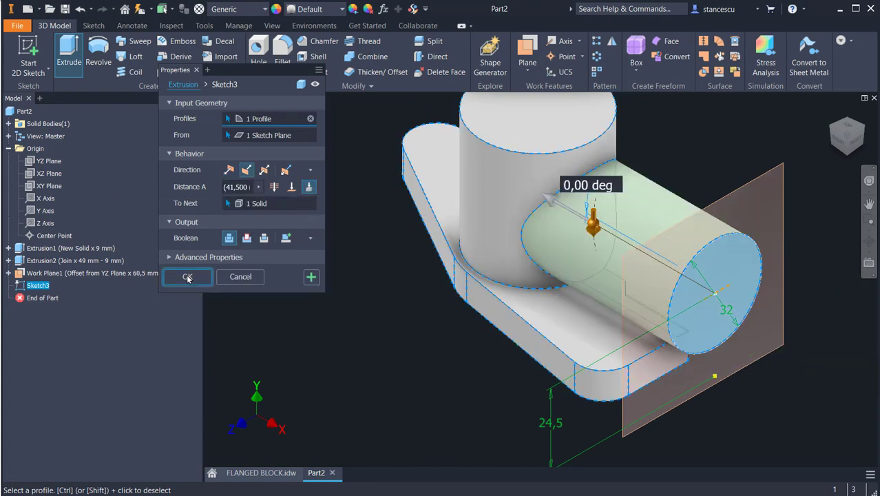
click(188, 277)
right_click(748, 193)
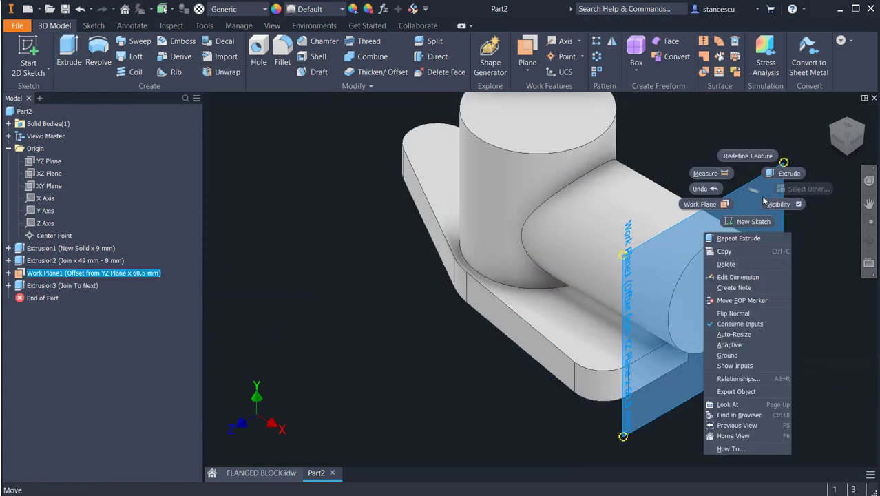
click(775, 204)
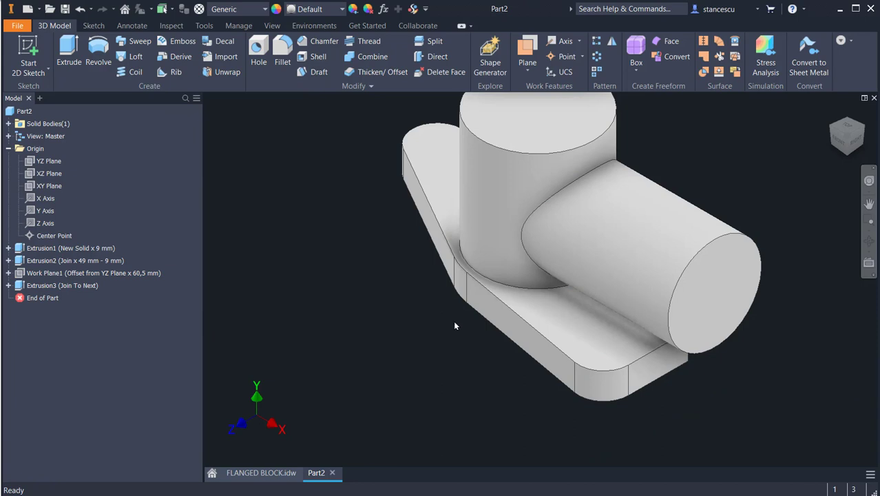
- Examine the side view in FLANGED BLOCK.idw for the side flange's radii, hole size and hole spacing, and return to Part2
middle_drag(405, 259, 410, 300)
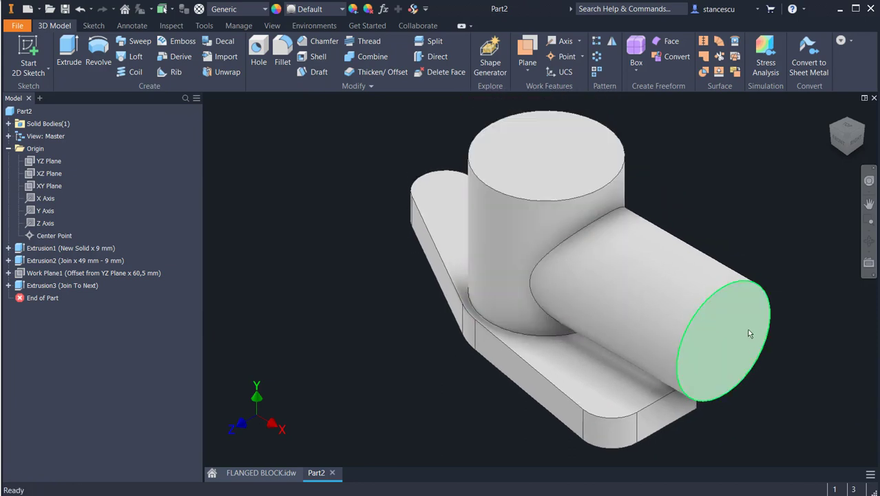
click(276, 476)
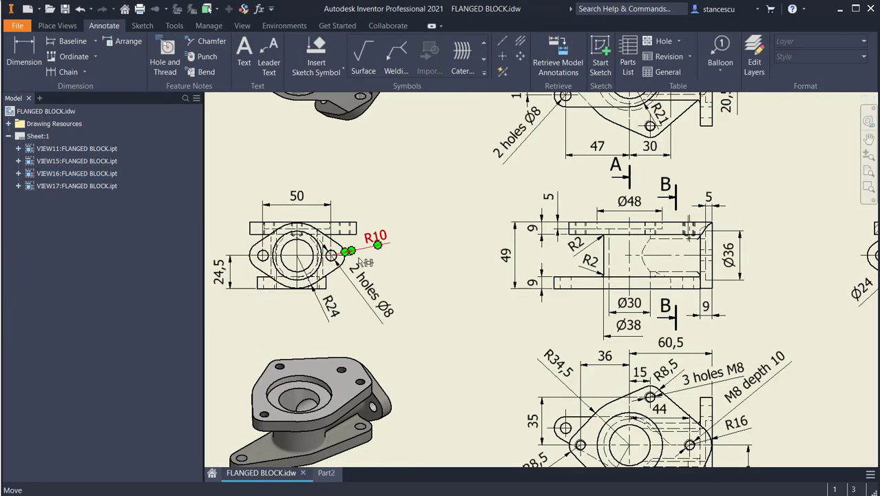
scroll(278, 272, up, 3)
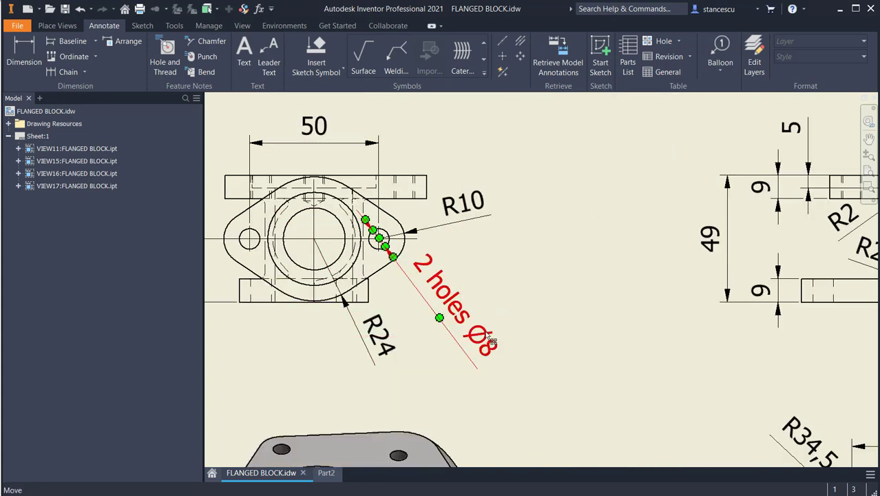
middle_drag(564, 295, 664, 282)
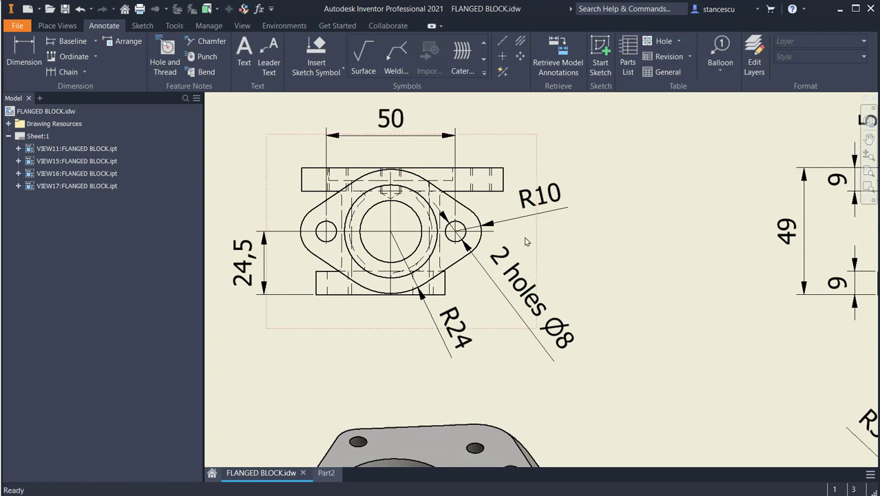
click(326, 473)
- Start a sketch on the side cylinder's end face and sketch a circle of radius 10 mm to one side of it
scroll(450, 420, up, 3)
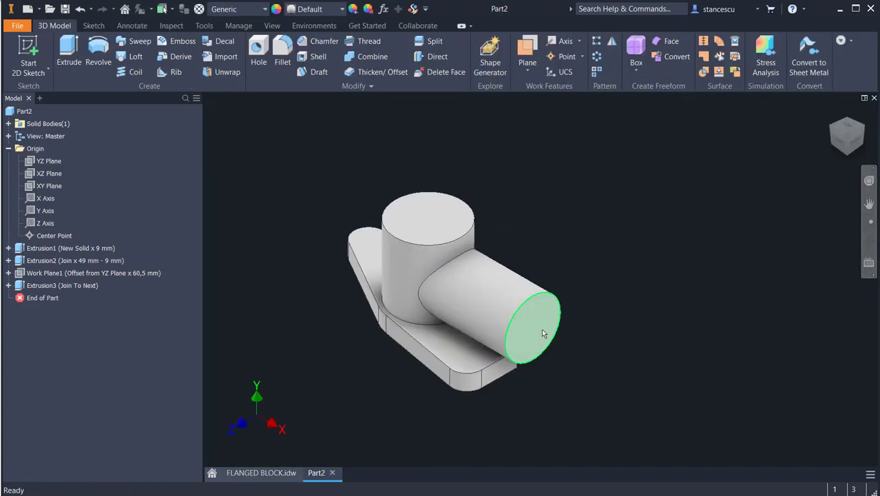
click(543, 334)
click(618, 322)
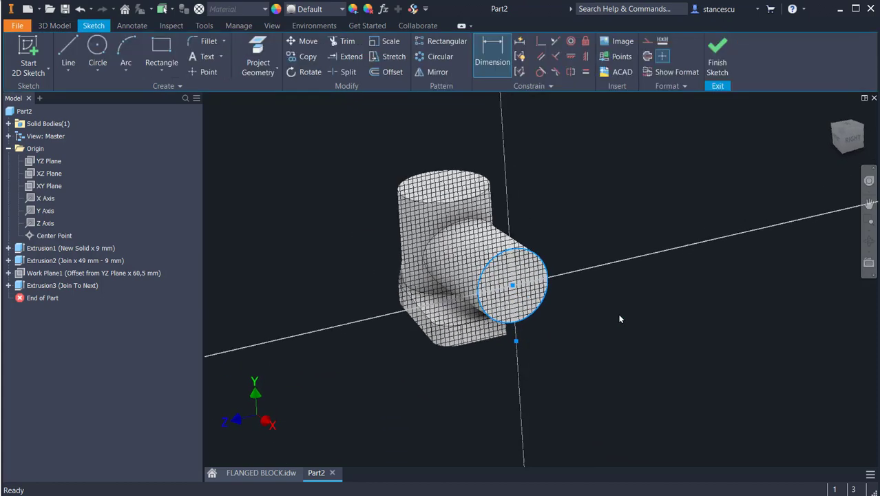
click(95, 61)
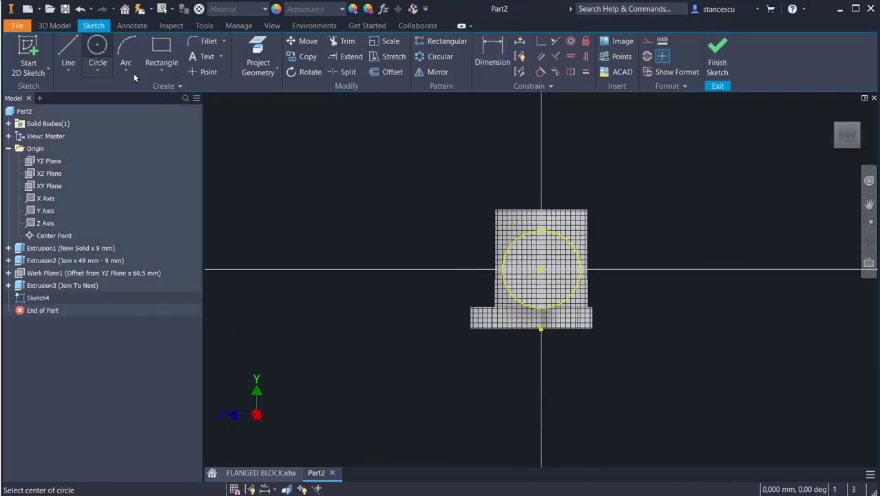
click(396, 231)
right_click(417, 246)
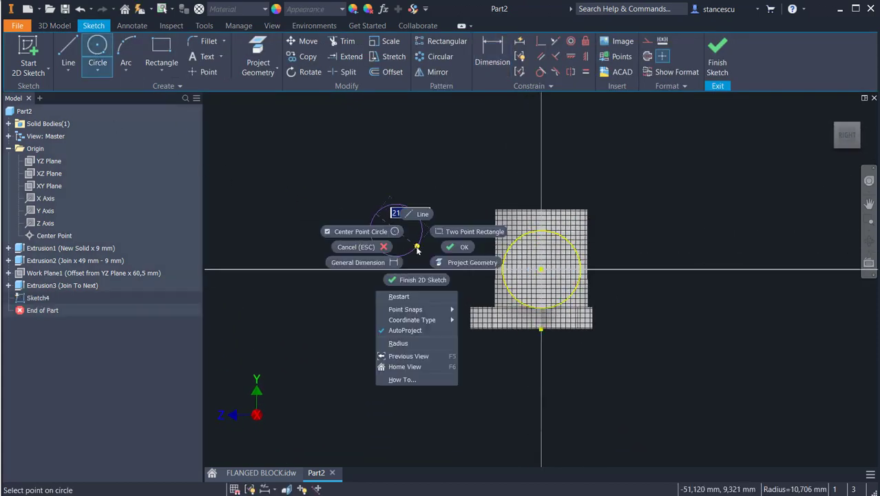
click(412, 342)
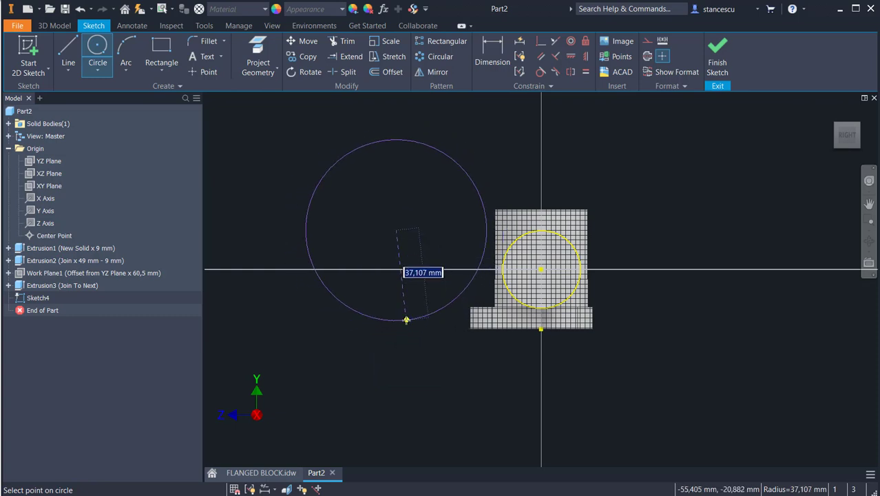
text(10)
key(Return)
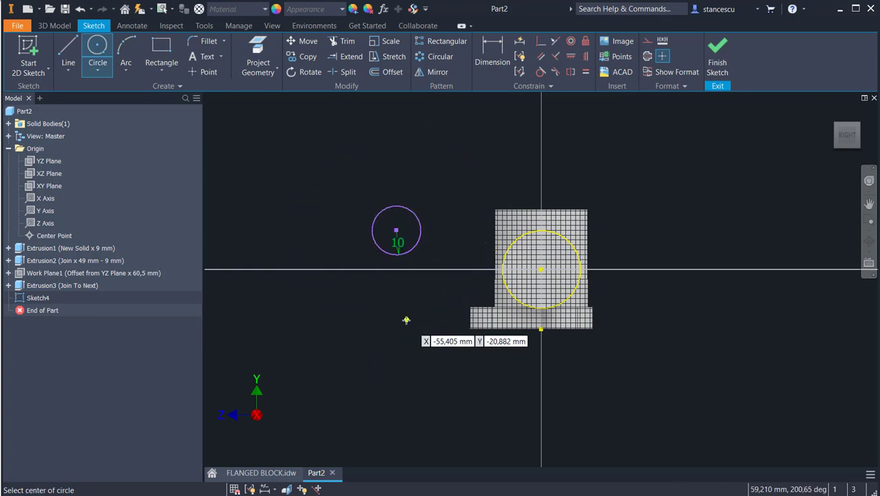
- Sketch a second circle of about 15.6 mm radius on the cylinder's opposite side and constrain it equal to the first circle
click(670, 315)
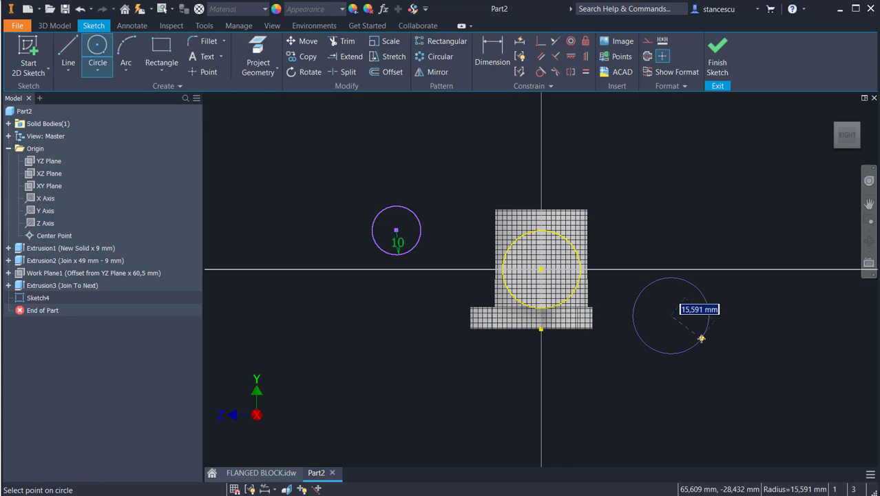
click(700, 338)
click(585, 71)
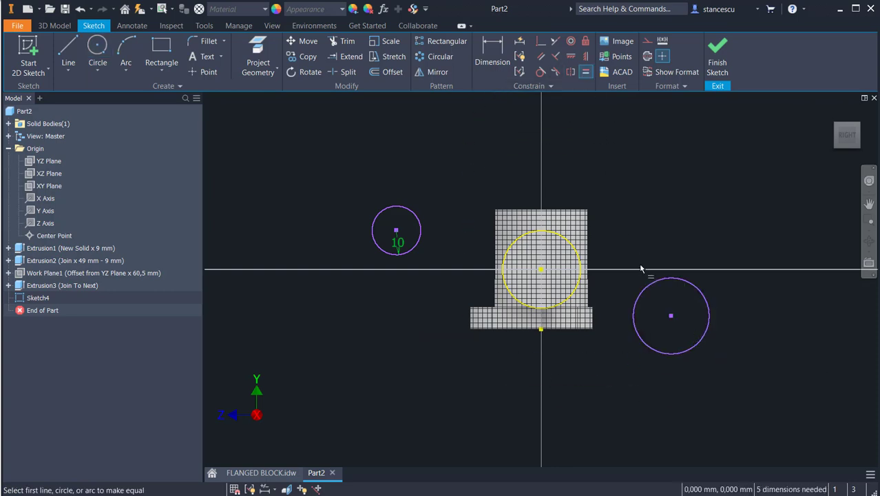
click(649, 286)
click(418, 233)
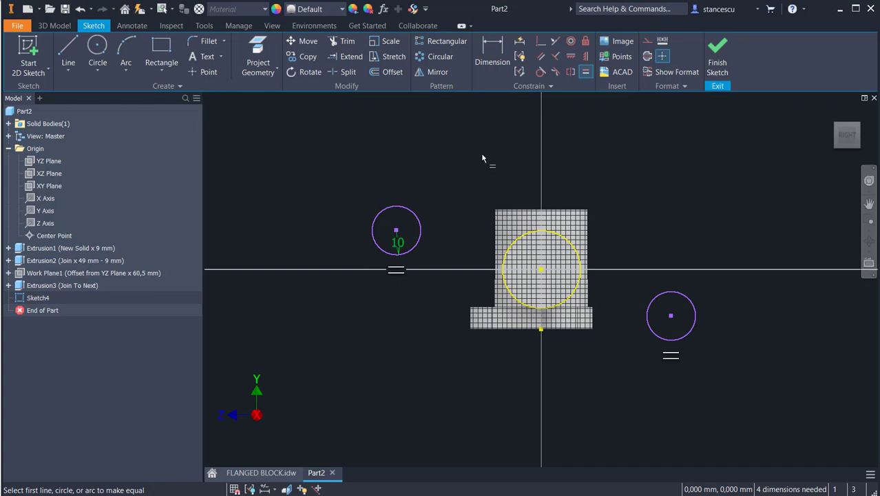
- Constrain the centres of both small circles to be horizontally aligned with the side cylinder's centre
click(572, 58)
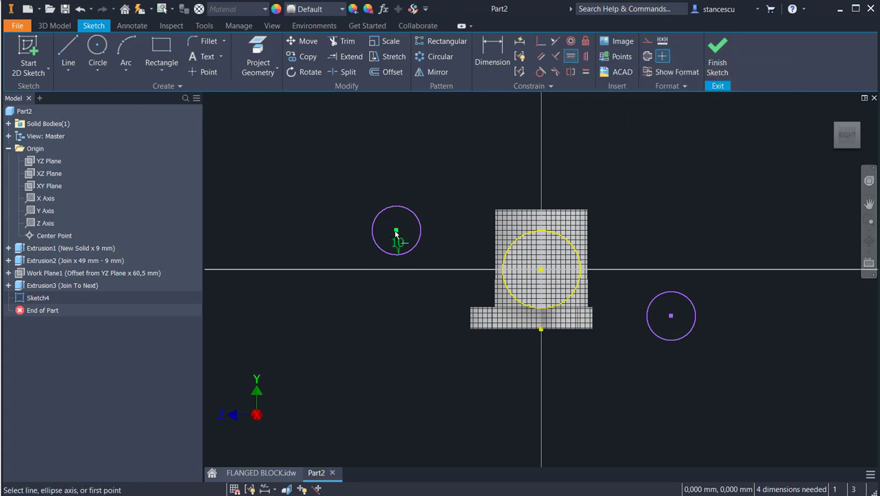
click(396, 232)
click(541, 271)
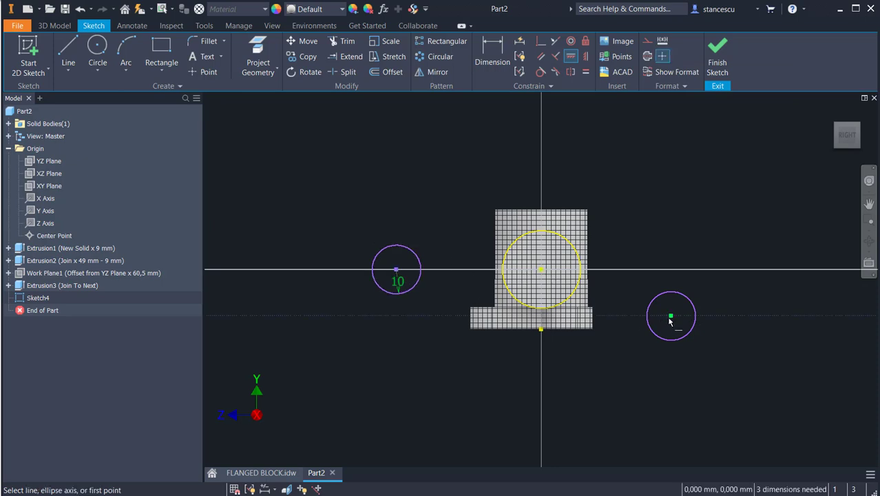
click(670, 317)
click(396, 269)
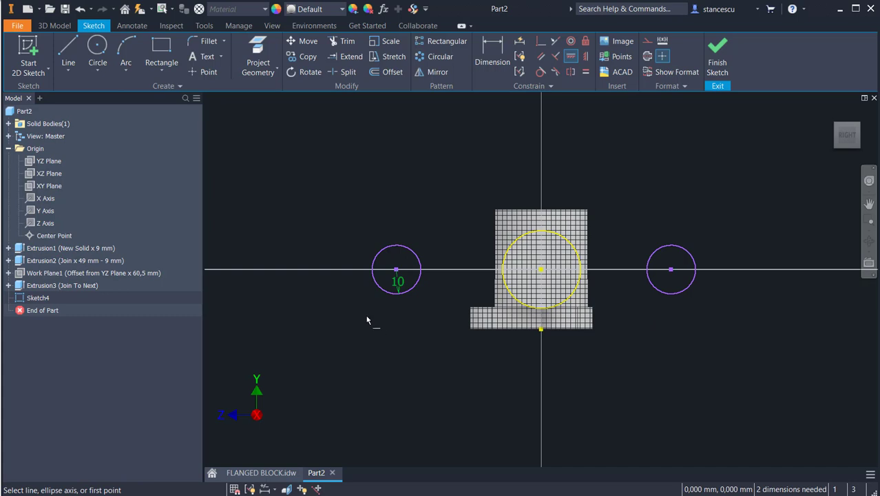
- Draw a construction line between the small circles' centres and constrain its midpoint coincident with the side cylinder's centre
click(68, 52)
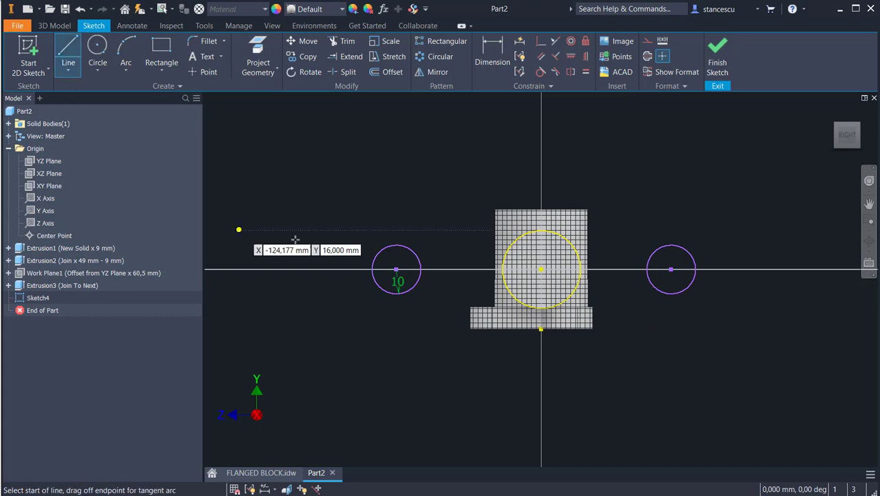
click(396, 270)
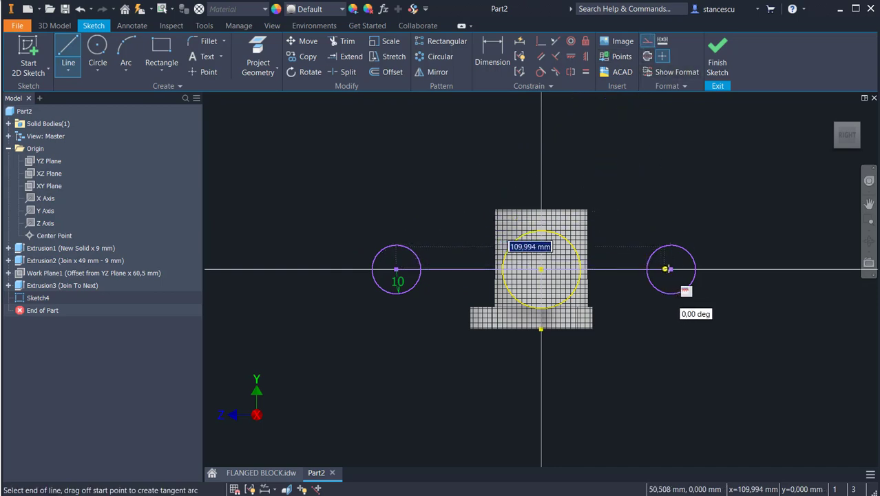
click(671, 269)
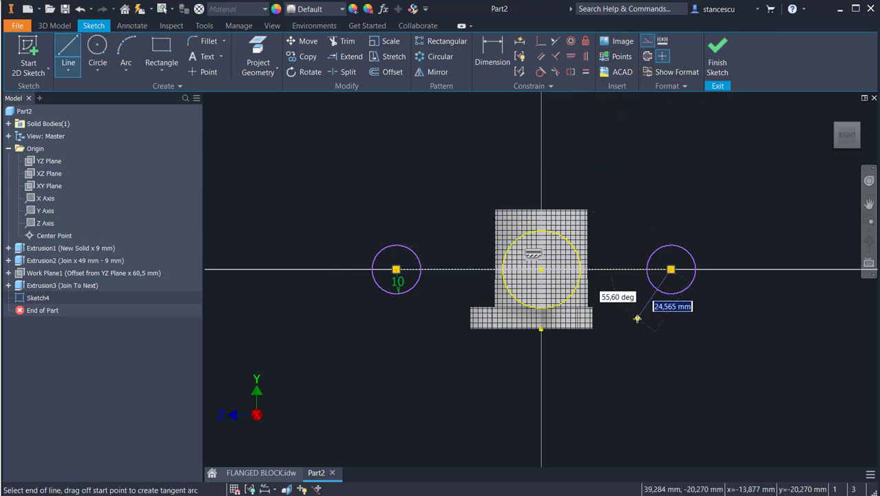
key(Escape)
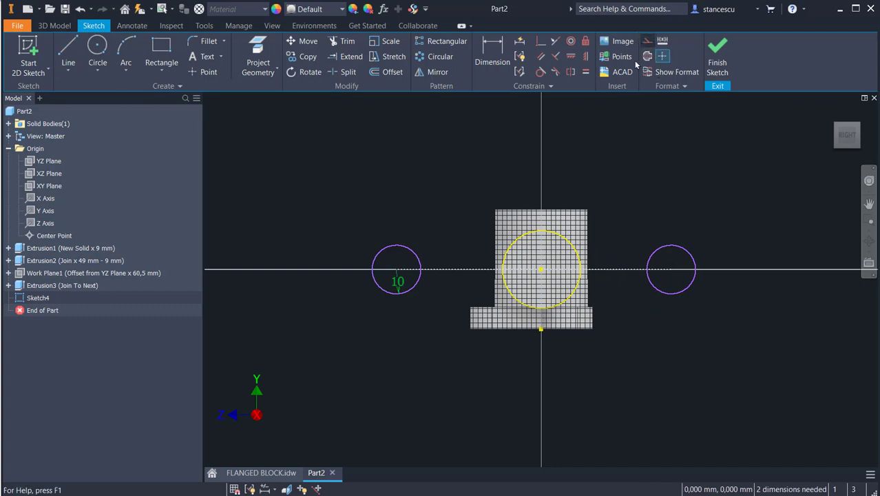
click(541, 41)
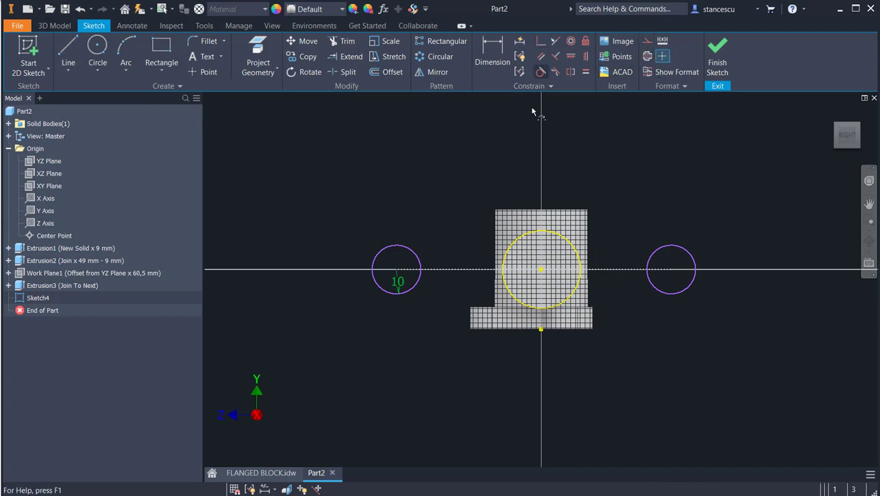
click(534, 269)
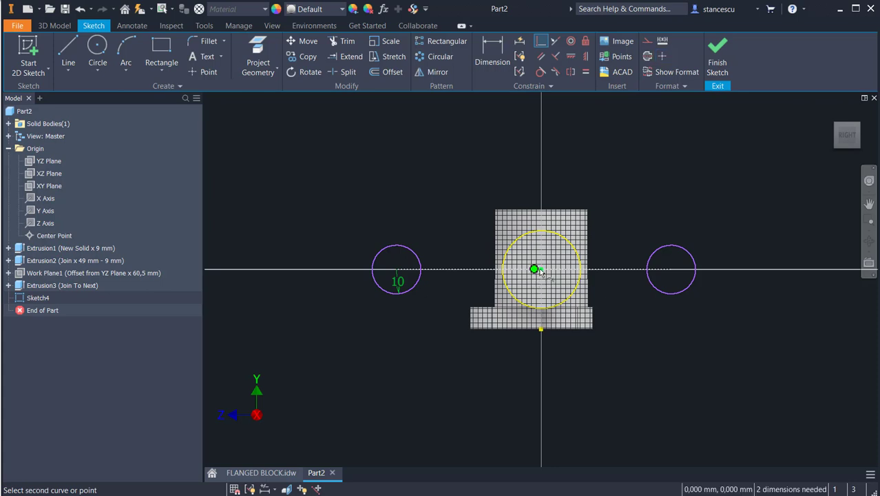
click(539, 270)
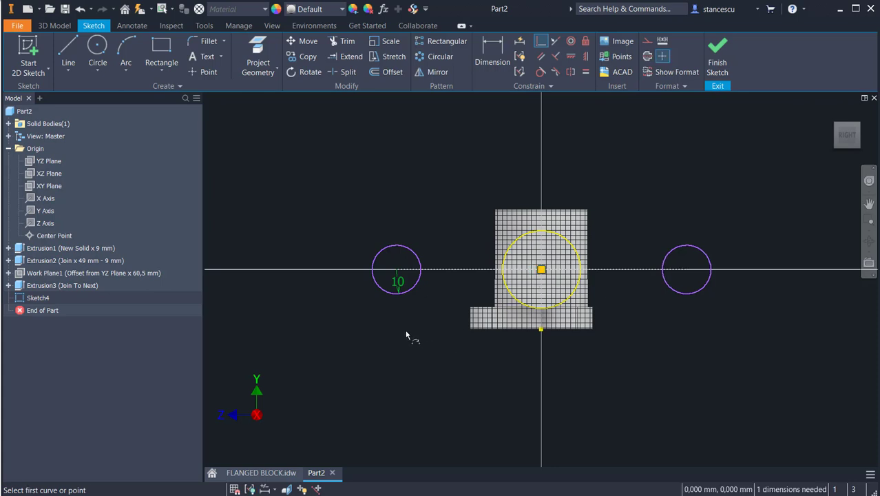
- Dimension the construction line between the two small circles' centres to 50 mm
click(492, 51)
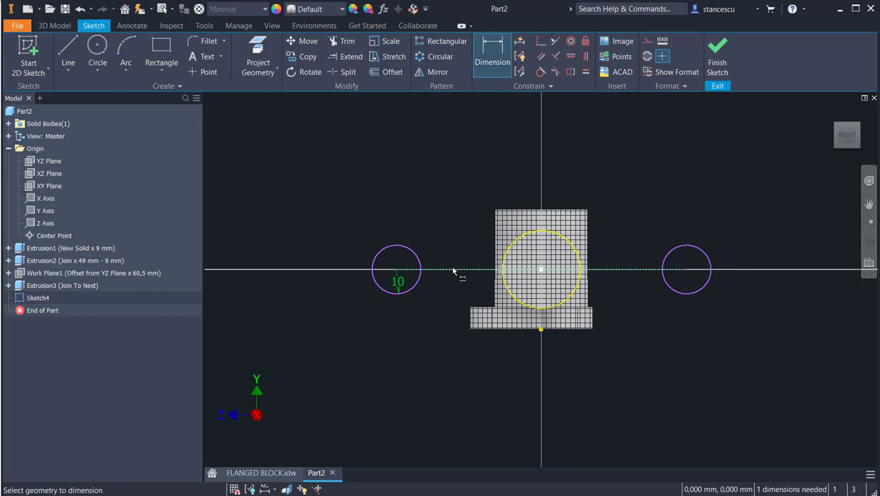
click(458, 161)
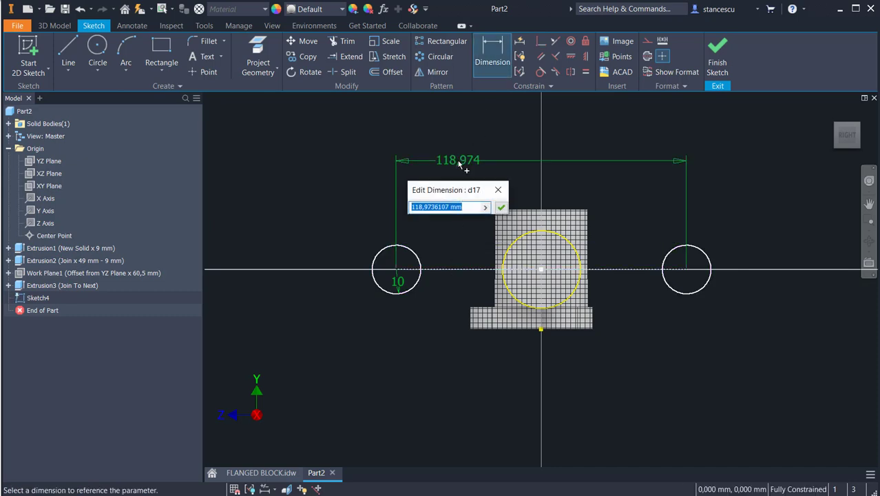
text(50)
key(Return)
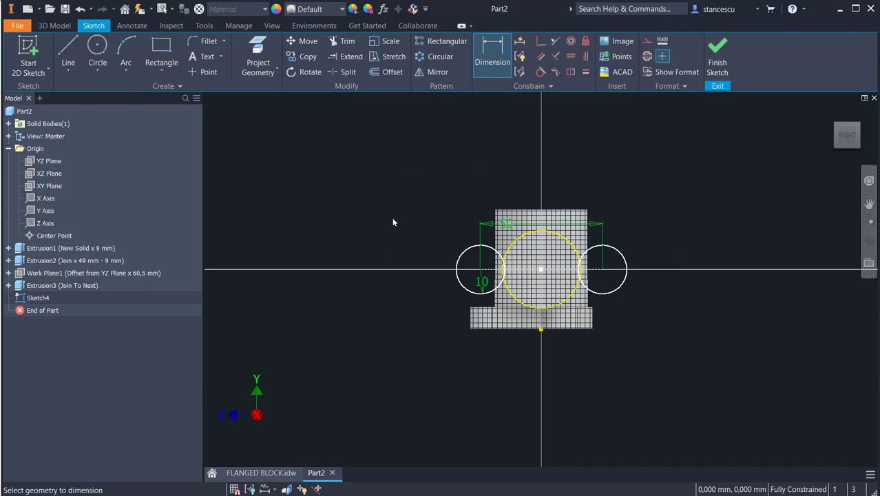
key(Escape)
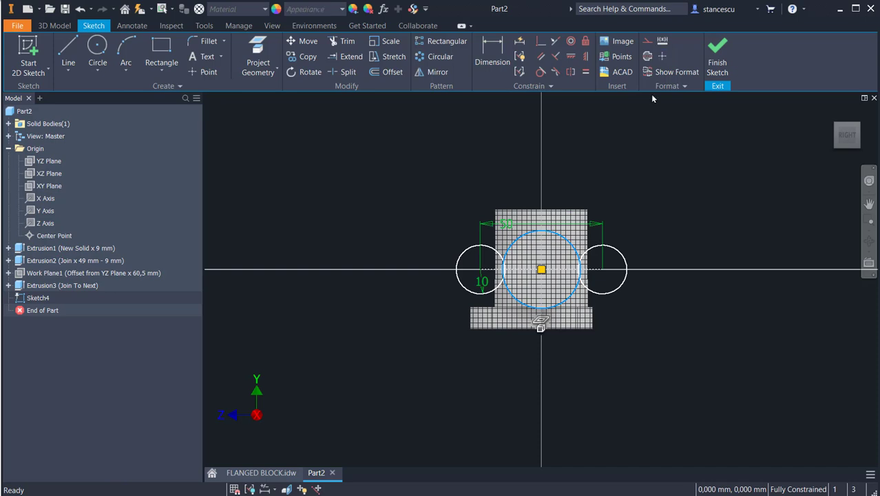
- Convert the side cylinder's projected edge to construction geometry and sketch a concentric circle of radius 24 mm
click(648, 41)
key(Escape)
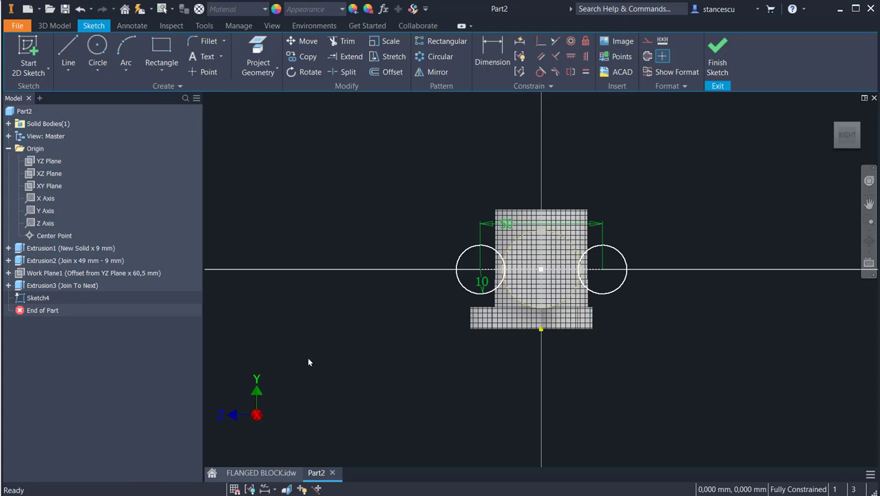
click(97, 49)
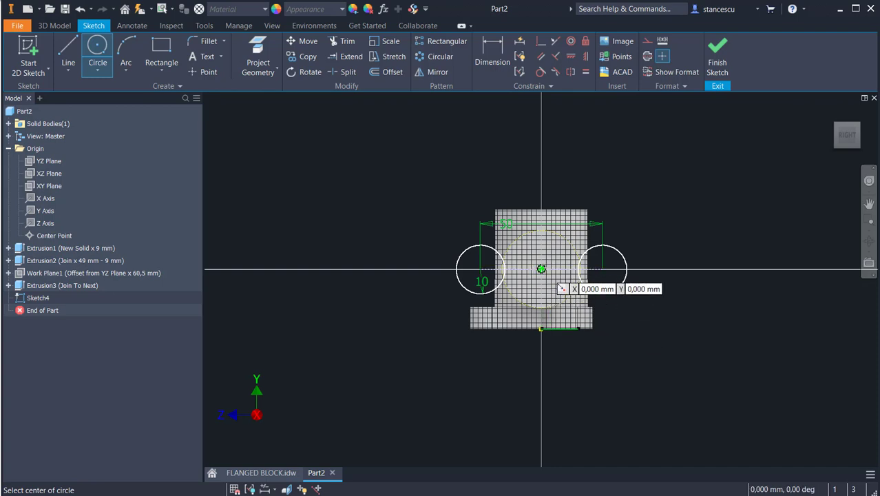
click(541, 268)
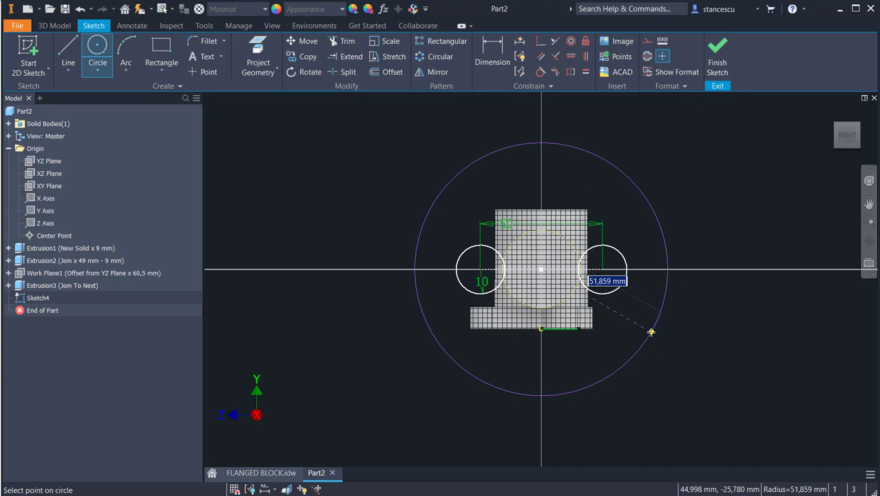
text(24)
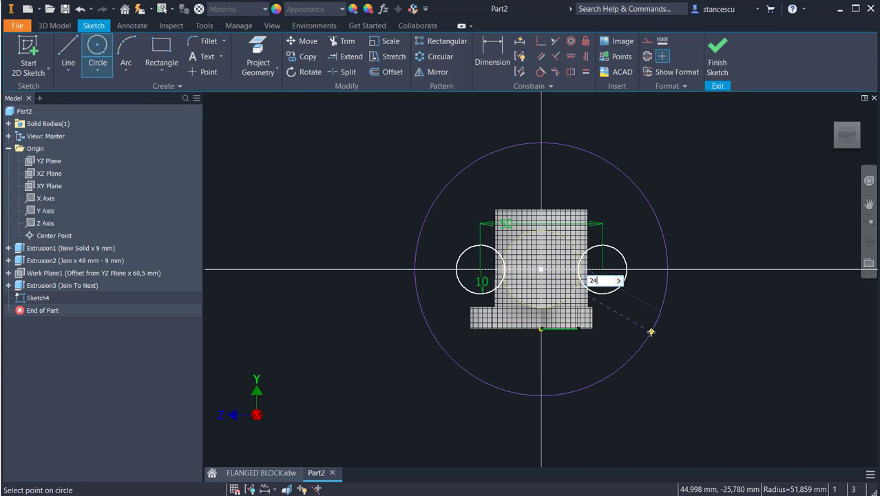
key(Return)
- Draw four lines joining the 24 mm radius circle to the small circles, making all but the upper-left line tangent at both ends
scroll(503, 275, up, 3)
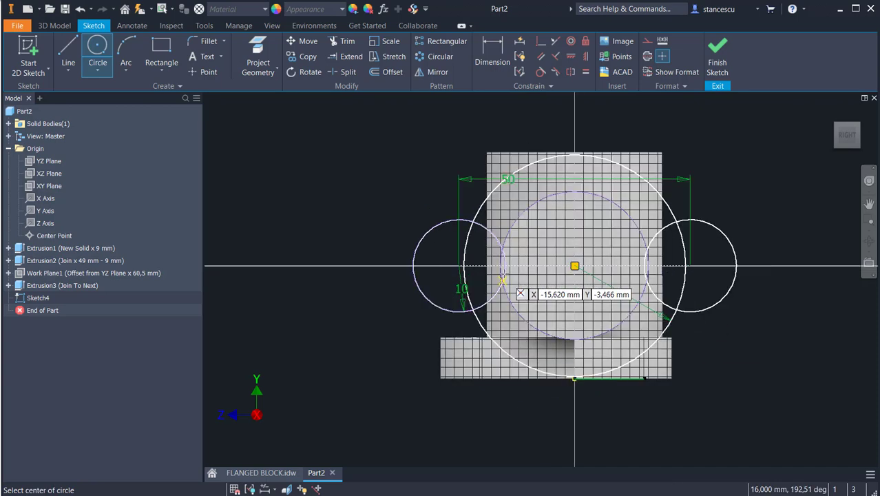
click(69, 48)
click(414, 265)
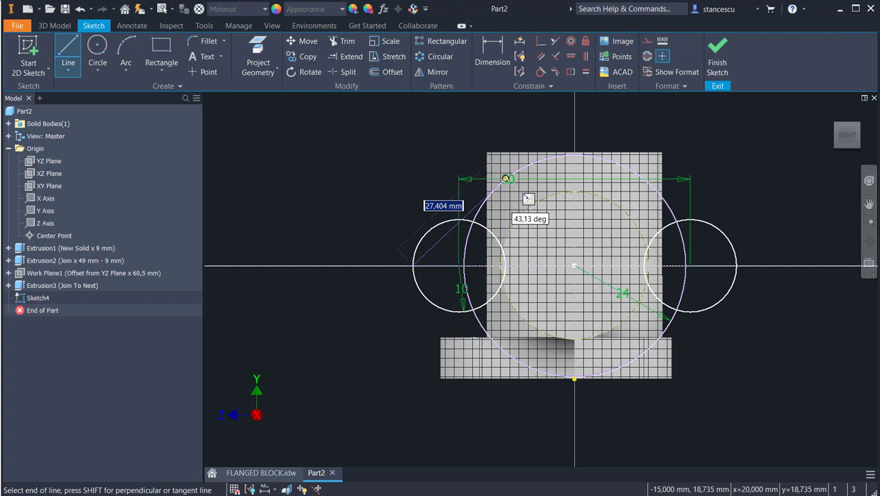
click(501, 178)
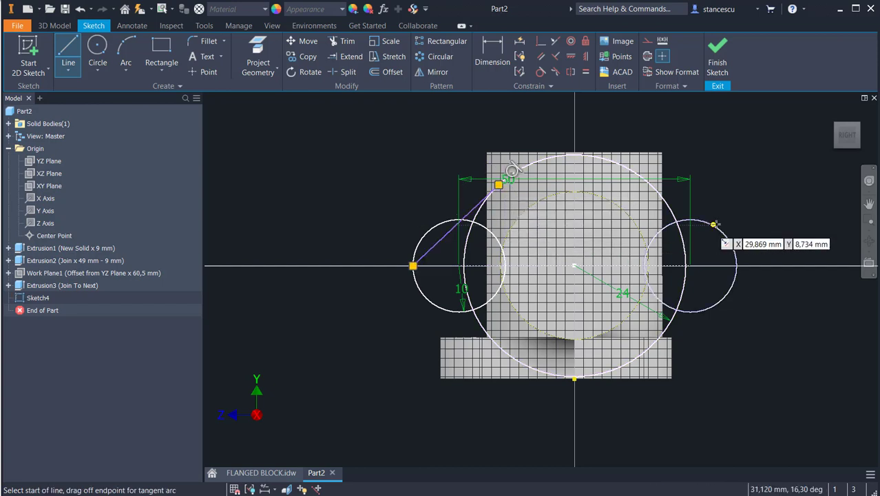
drag(678, 227, 719, 216)
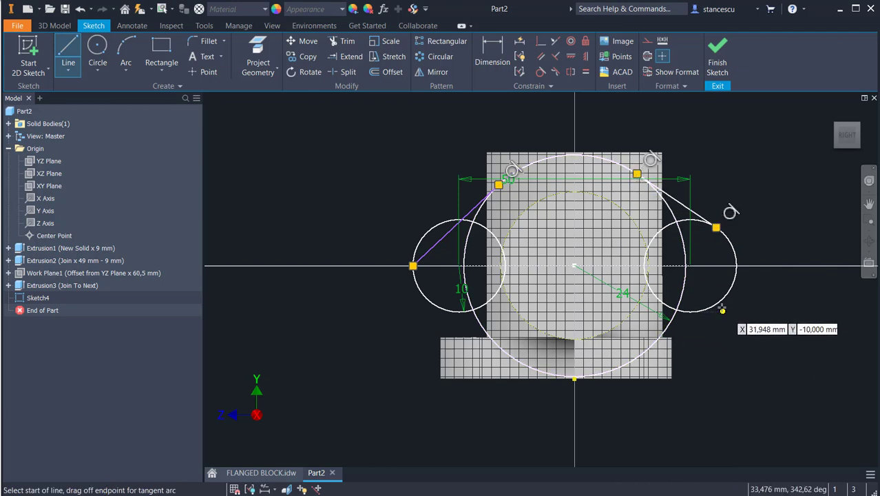
drag(722, 298, 651, 343)
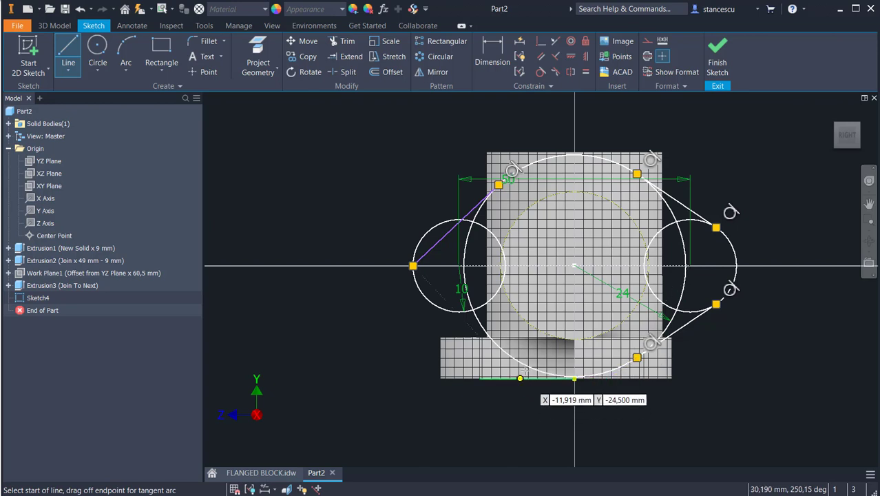
drag(476, 356, 434, 303)
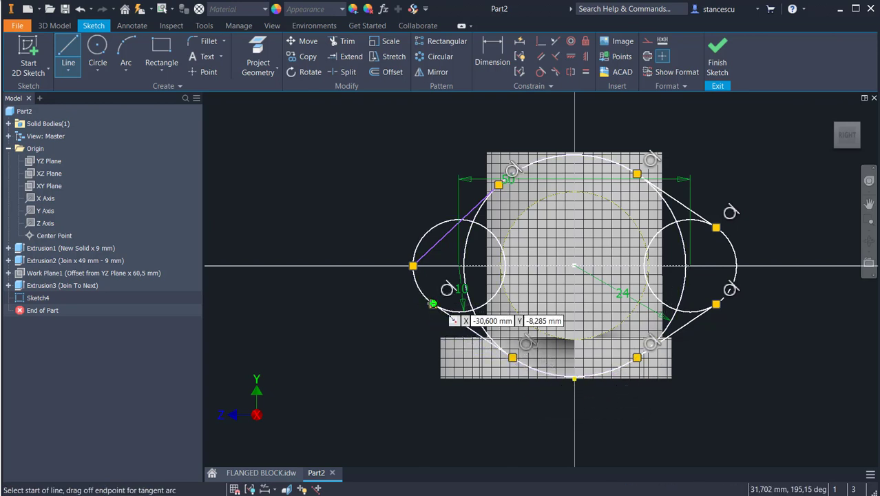
- Constrain the upper-left connecting line tangent to the left small circle
click(541, 72)
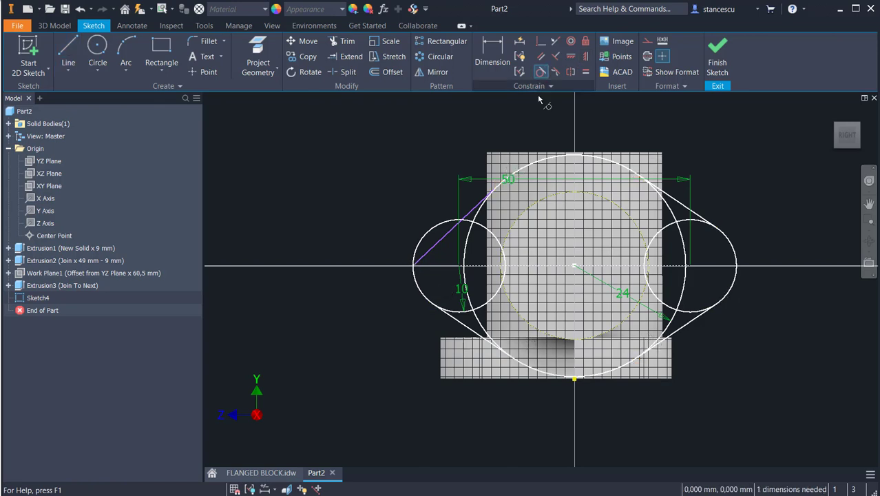
click(438, 245)
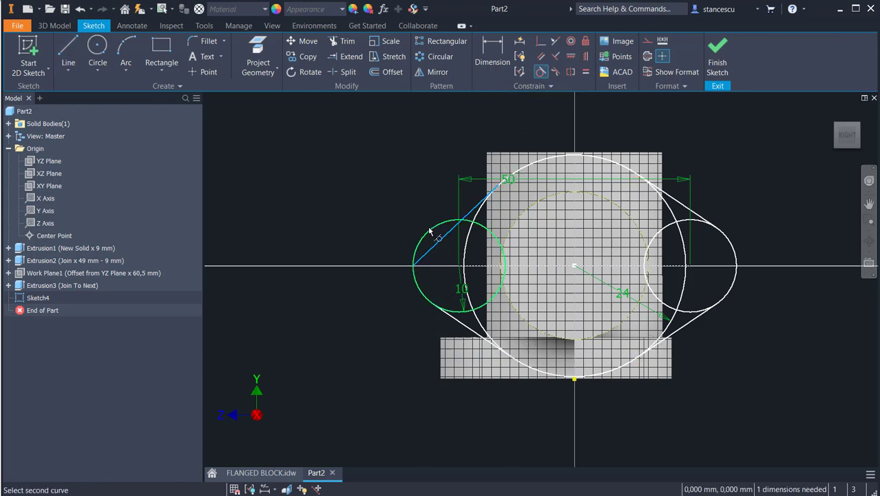
click(415, 249)
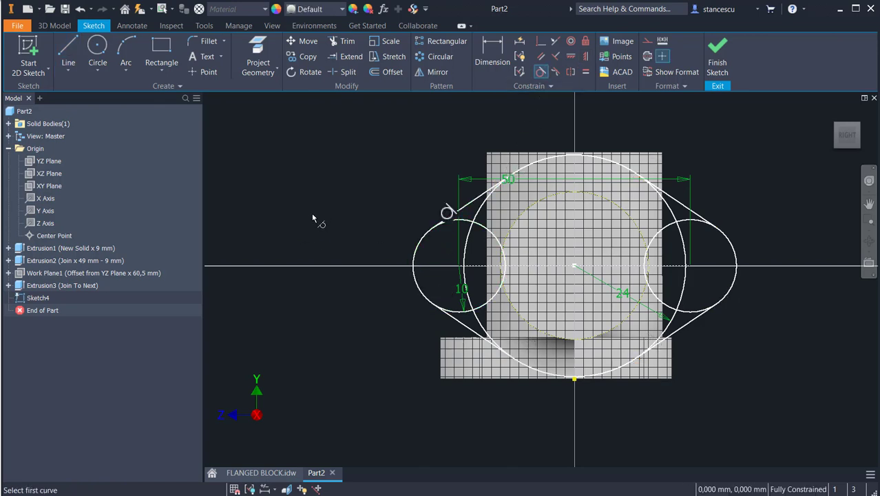
key(Escape)
- Trim away the inner part of the left small circle between its two tangent lines, keeping only the outer arc
key(x)
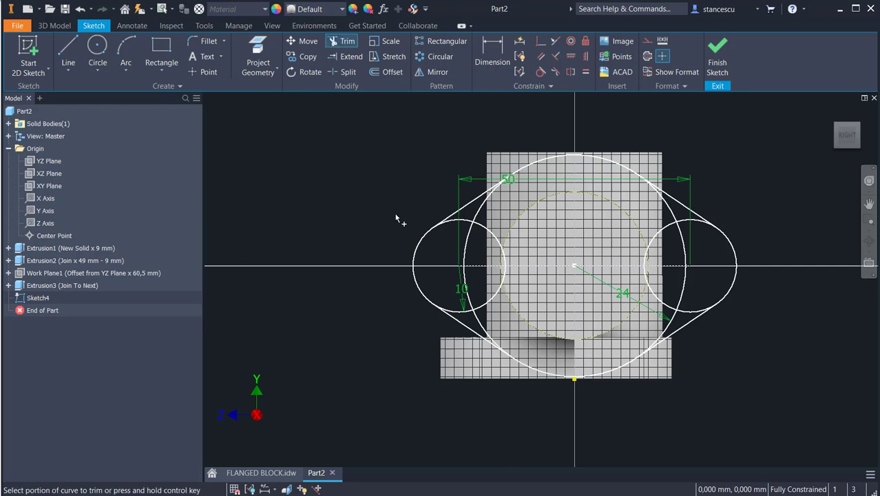
scroll(396, 219, up, 3)
click(592, 265)
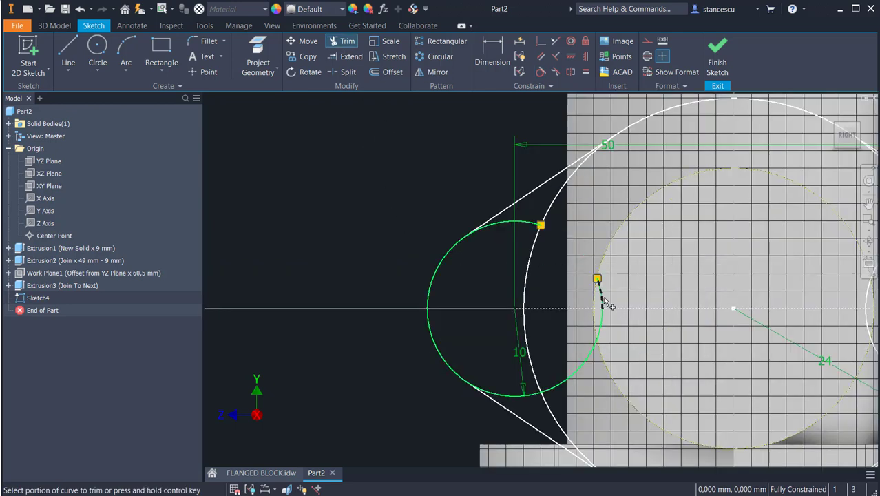
click(603, 299)
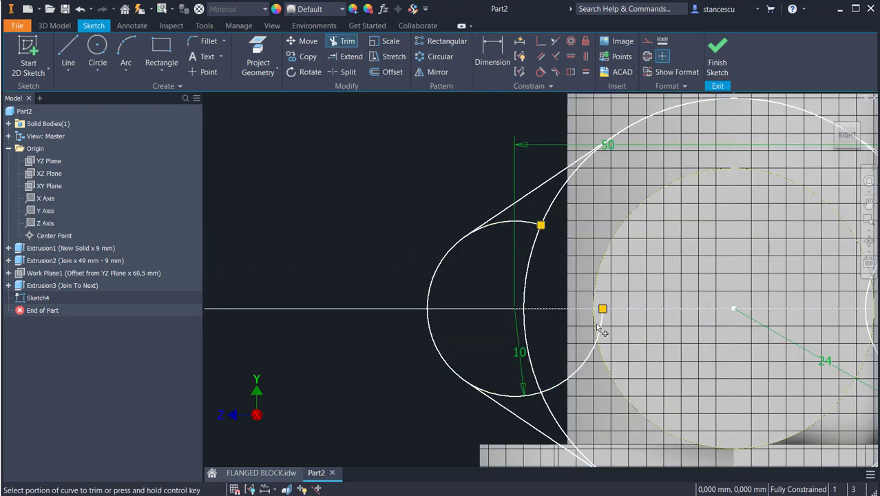
click(529, 400)
click(536, 230)
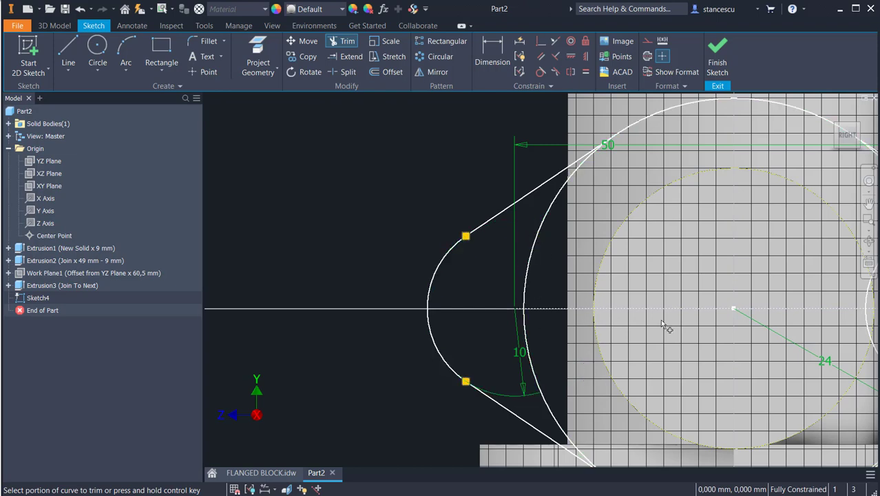
- Trim away the inner part of the right small circle between its two tangent lines, keeping only the outer arc
middle_drag(663, 325, 305, 300)
click(524, 230)
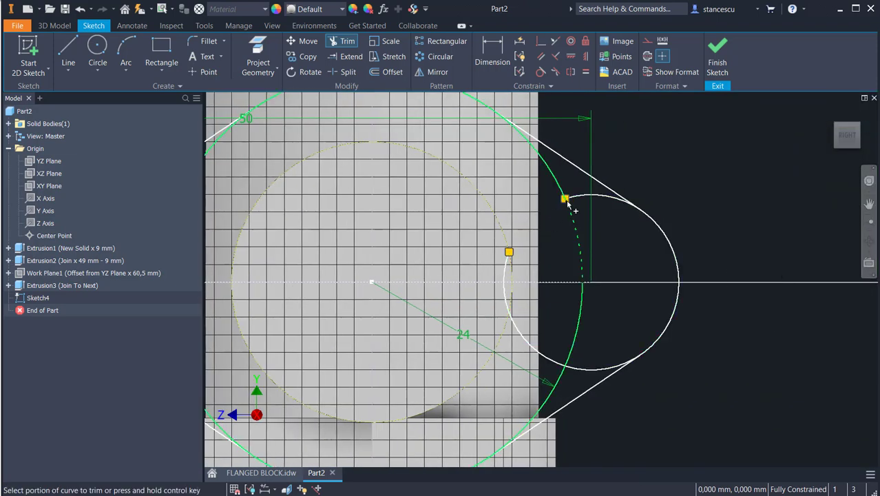
click(566, 201)
click(572, 205)
click(506, 269)
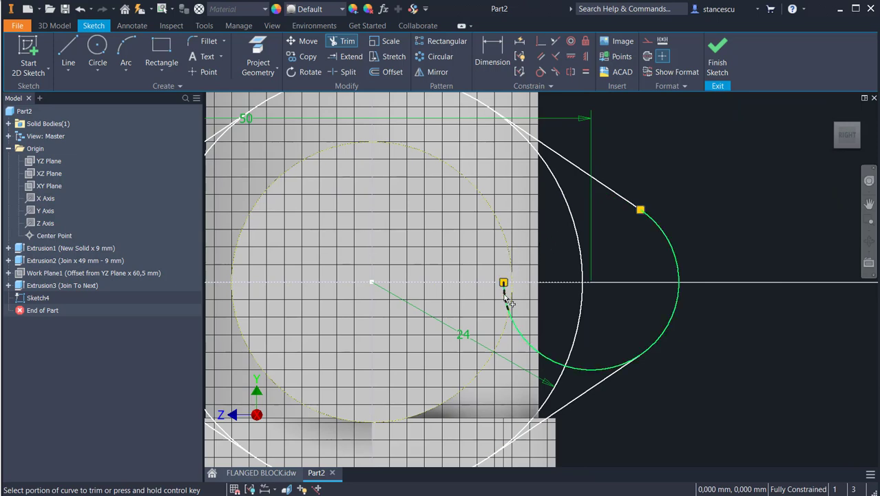
click(514, 314)
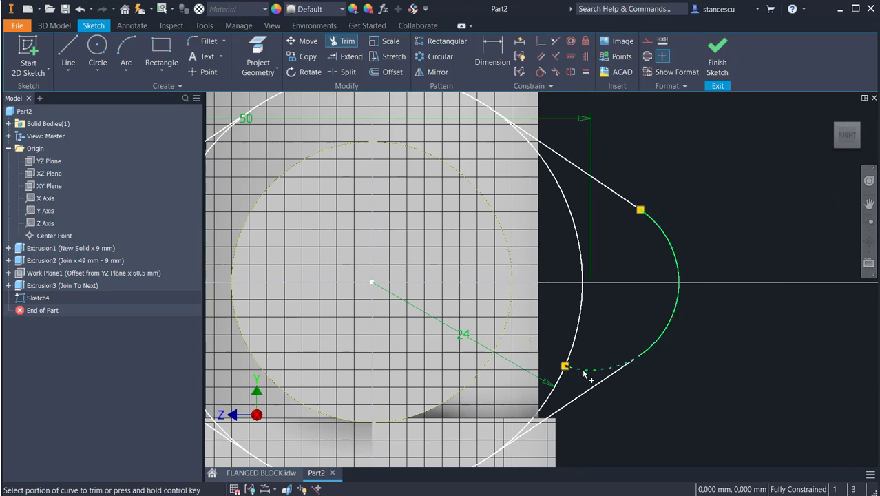
click(582, 368)
scroll(716, 316, up, 3)
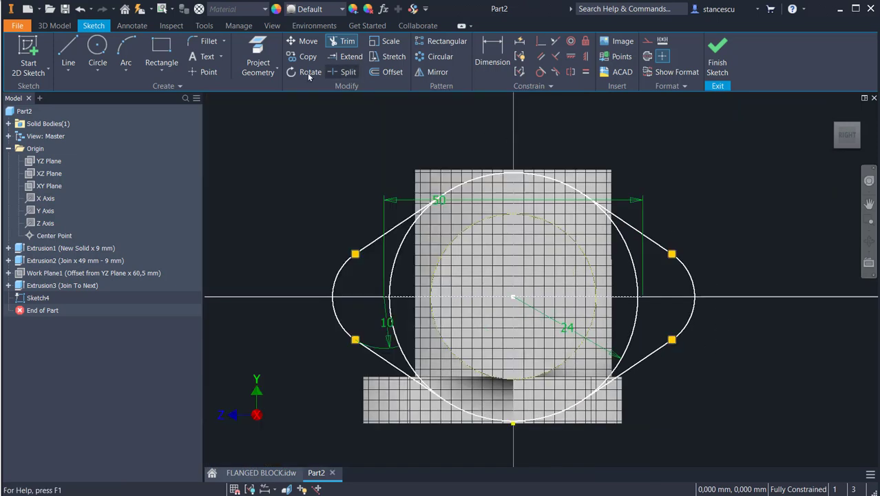
- Split the 24 mm radius circle into separate arcs where the four connecting lines touch it
click(345, 73)
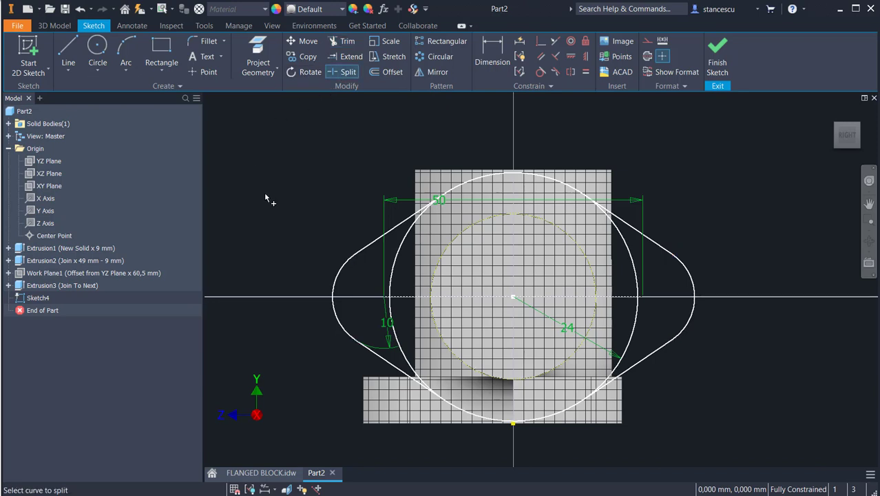
click(395, 274)
click(406, 364)
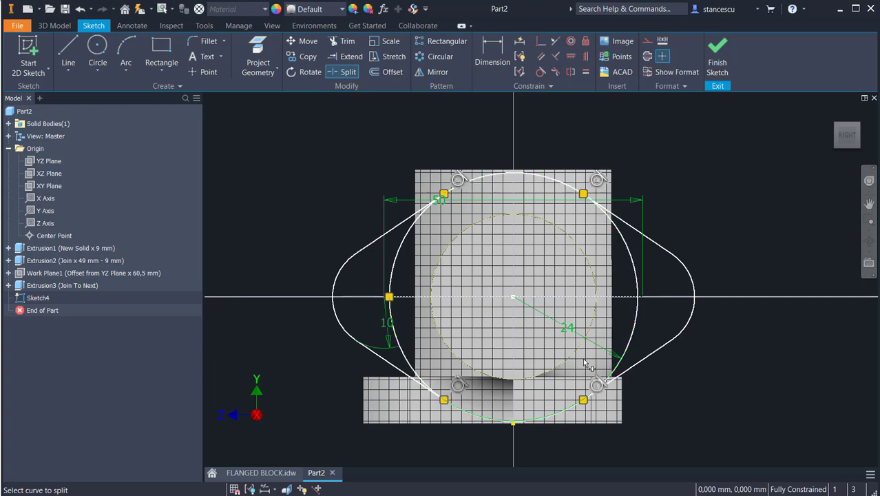
click(620, 235)
key(Escape)
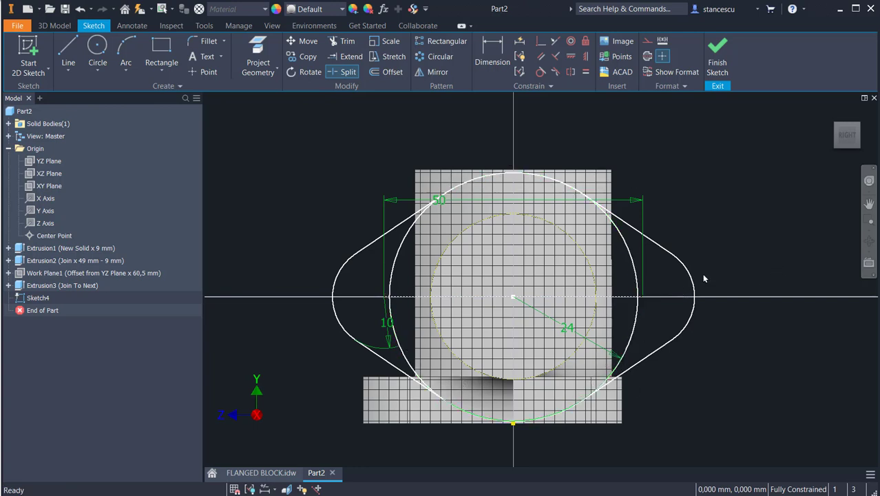
- Convert the two inner side arcs of the 24 mm radius circle to construction geometry and finish the sketch
drag(662, 277, 379, 303)
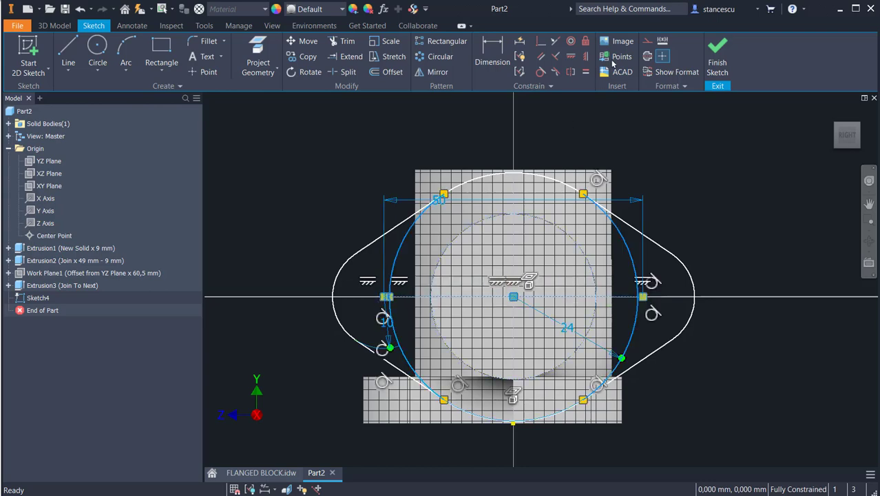
click(648, 41)
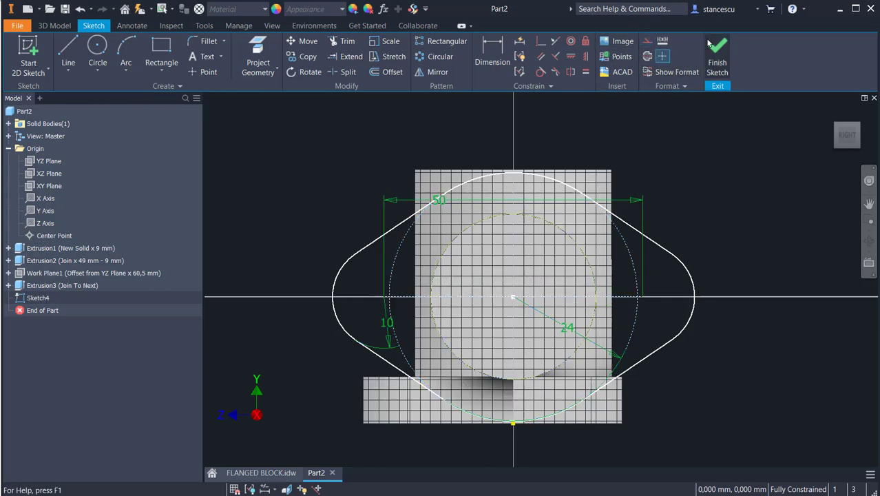
click(716, 55)
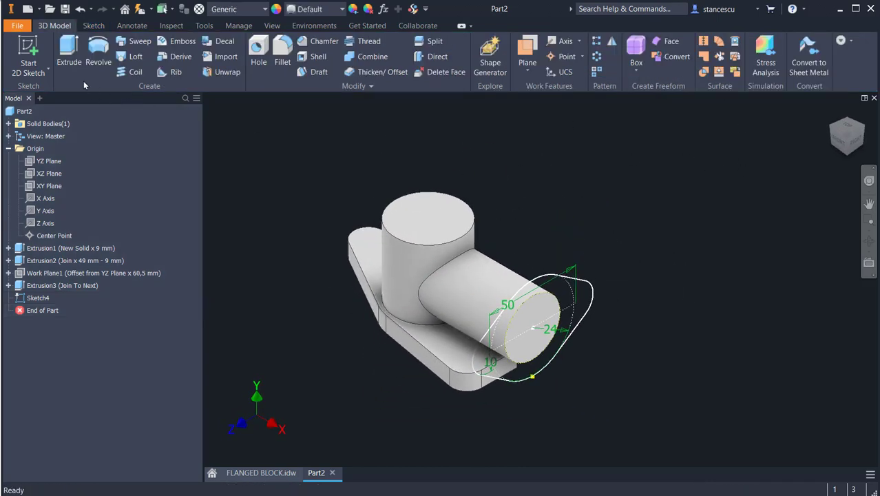
- Extrude the side flange outline 9 mm back toward the vertical cylinder, joined to the existing body
click(69, 54)
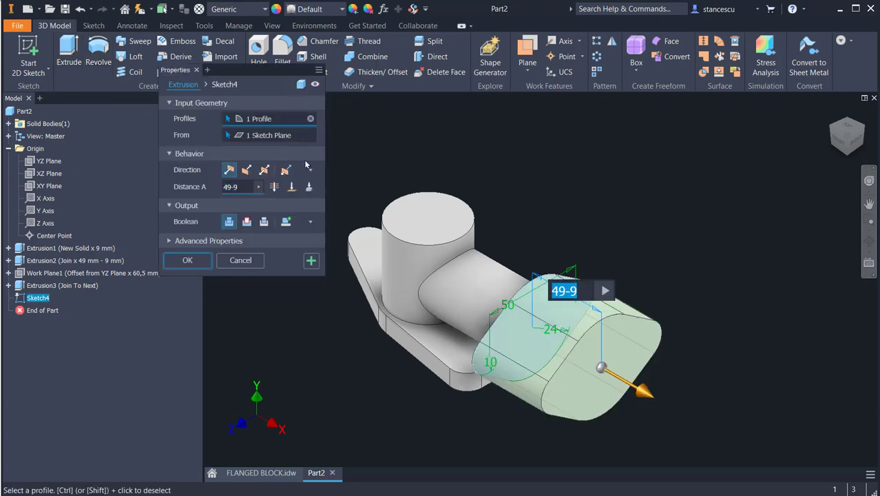
click(247, 170)
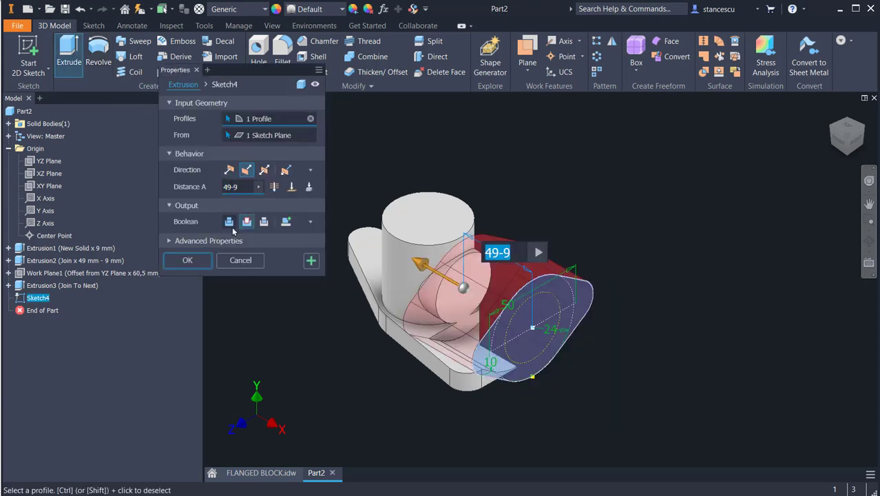
click(229, 224)
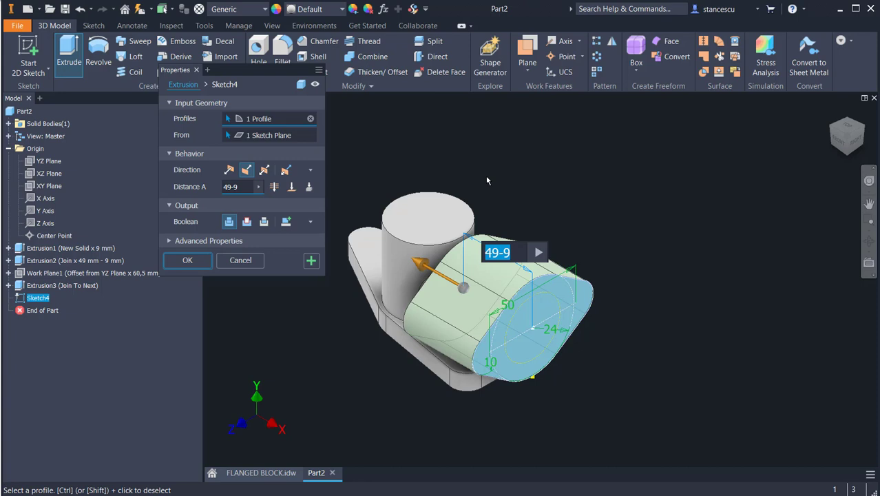
text(9)
key(Return)
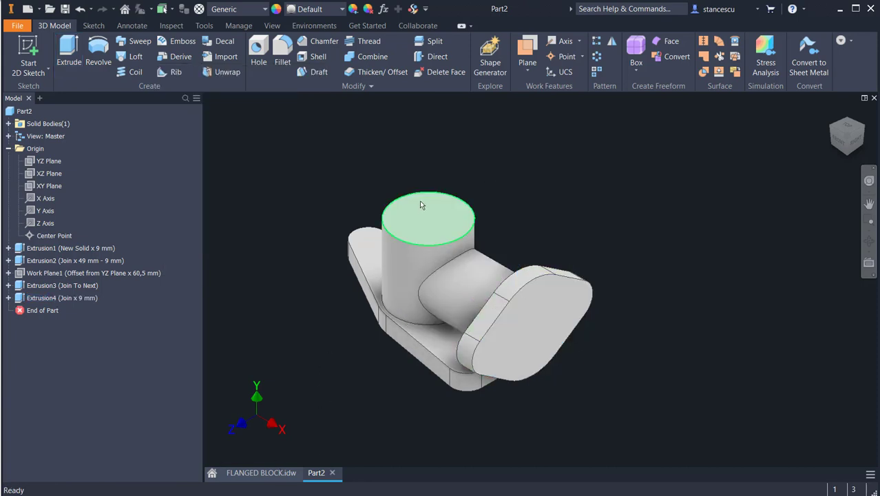
- Examine the top flange's view in the FLANGED BLOCK drawing for its radii and hole positions
click(260, 473)
scroll(586, 246, down, 3)
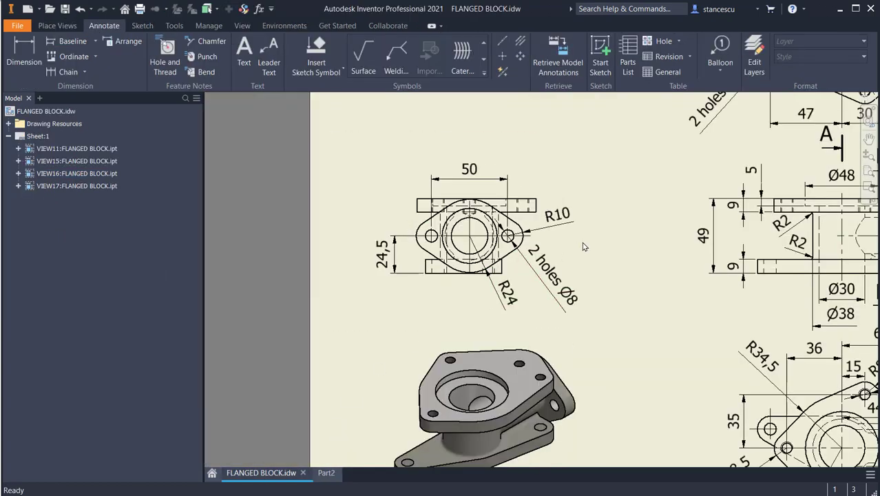
mouse_move(629, 235)
middle_down()
mouse_move(416, 327)
mouse_move(402, 79)
mouse_move(412, 103)
middle_up()
scroll(619, 307, up, 3)
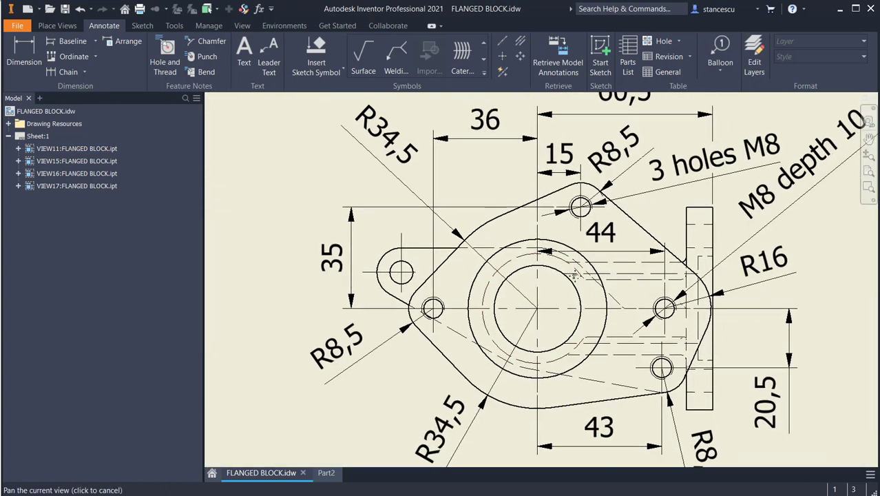
middle_drag(620, 308, 559, 306)
scroll(559, 306, down, 2)
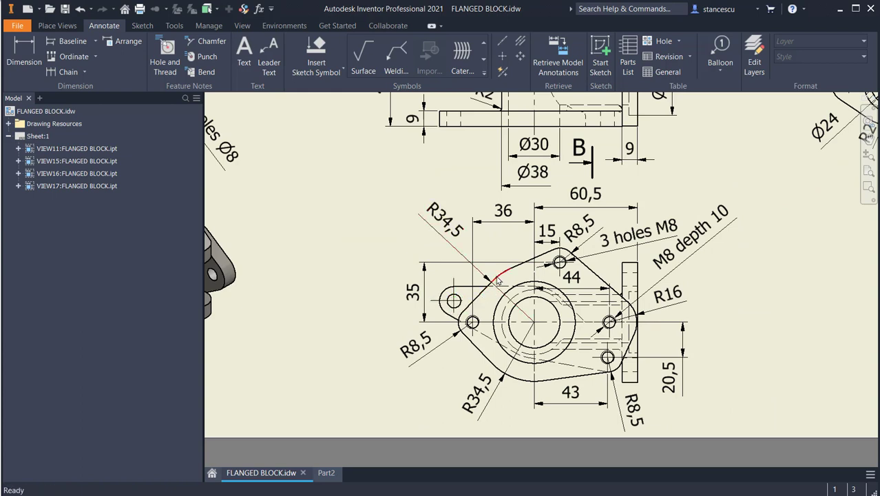
click(445, 227)
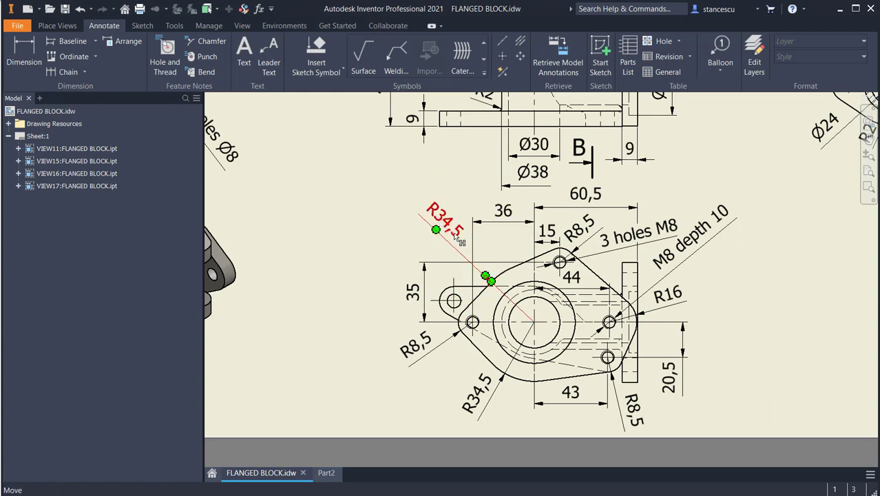
key(Escape)
click(471, 323)
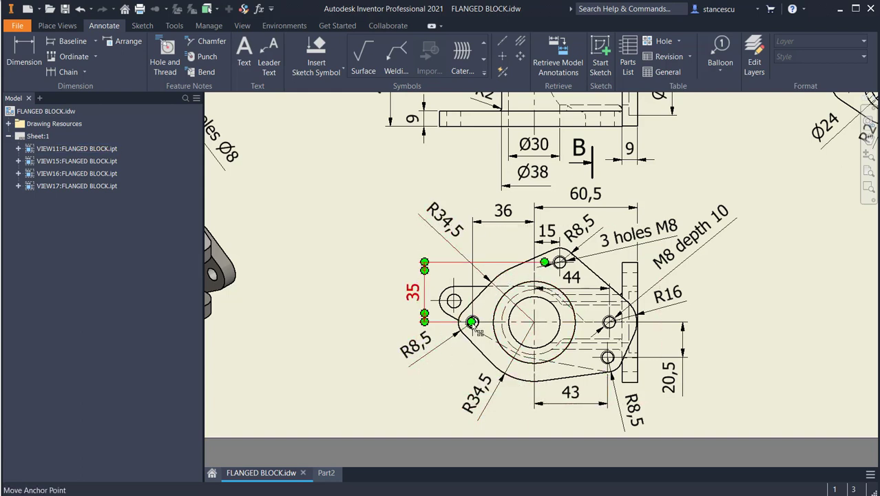
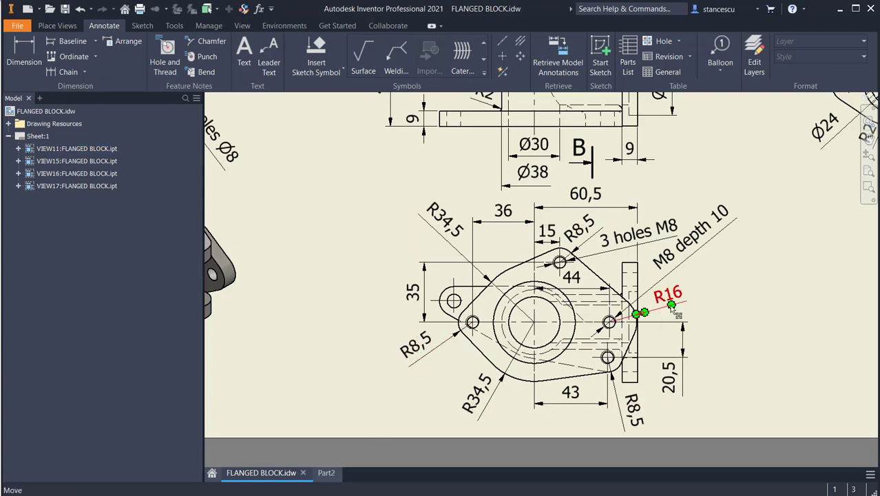
- In Part2, start a sketch on the vertical cylinder's top face and convert its projected edge to construction geometry
click(325, 474)
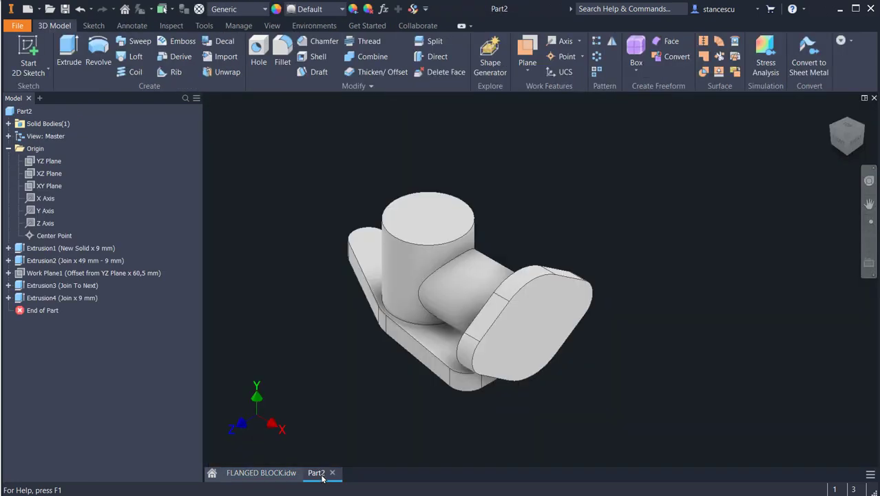
click(440, 214)
key(s)
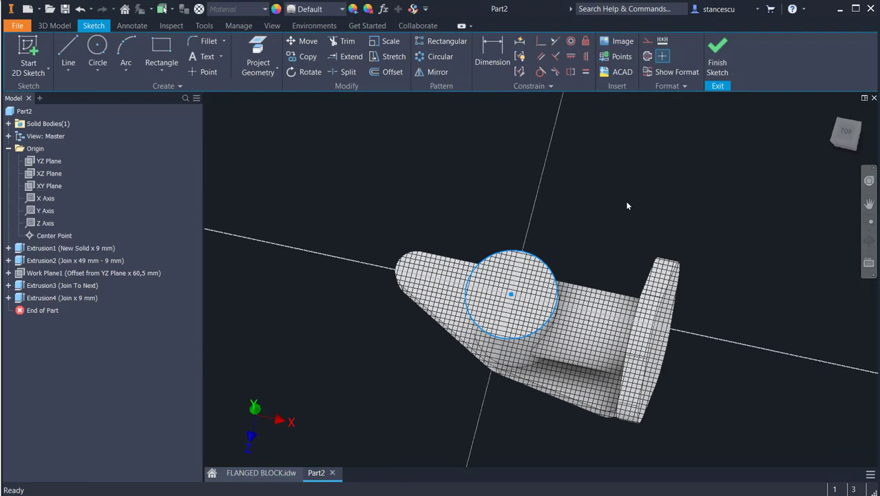
drag(453, 176, 589, 383)
click(646, 42)
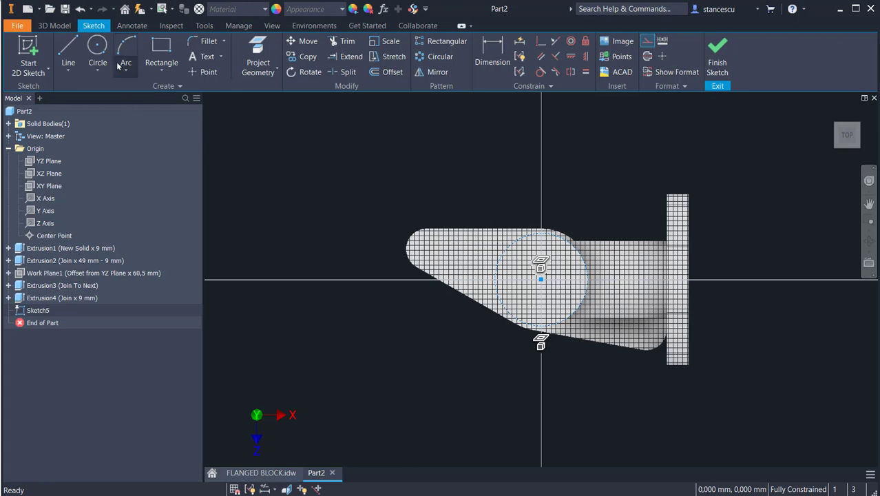
- Draw a circle of 34.5 mm radius centred on the vertical cylinder's axis
click(94, 45)
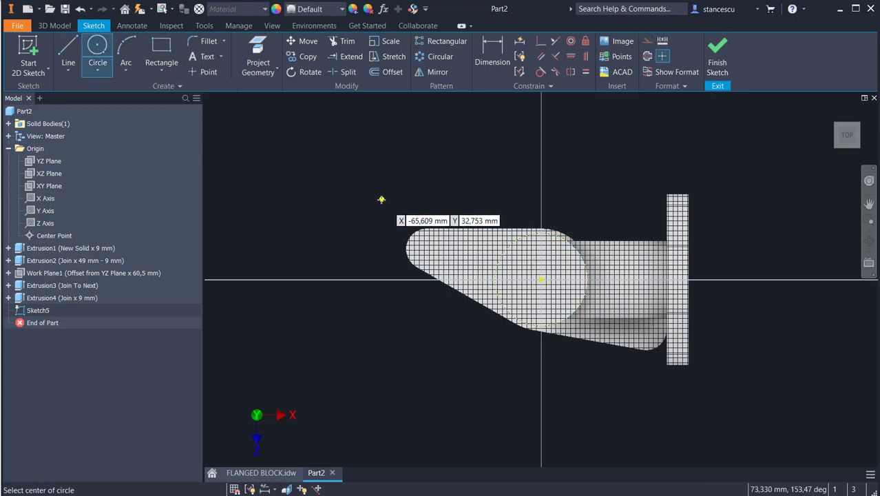
click(541, 279)
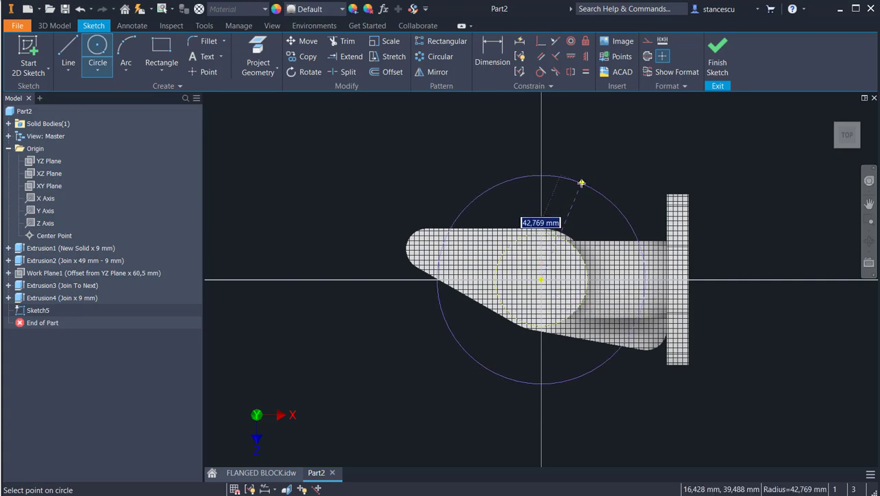
text(34.5)
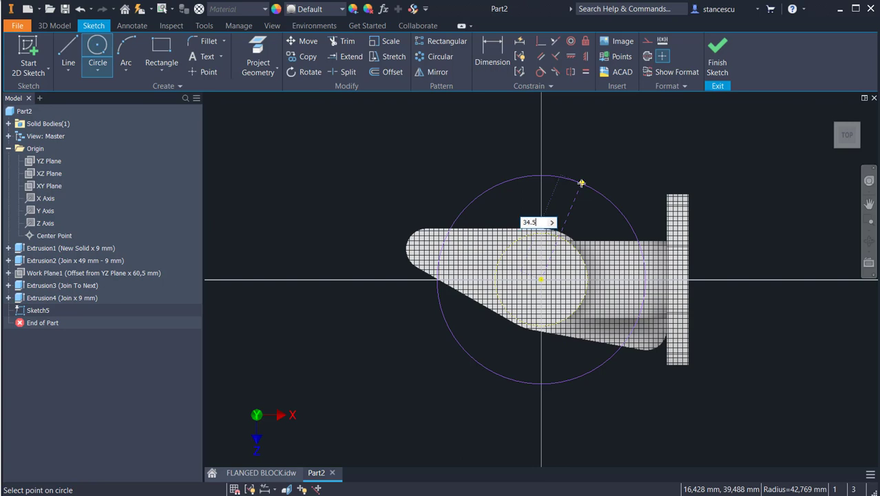
key(Return)
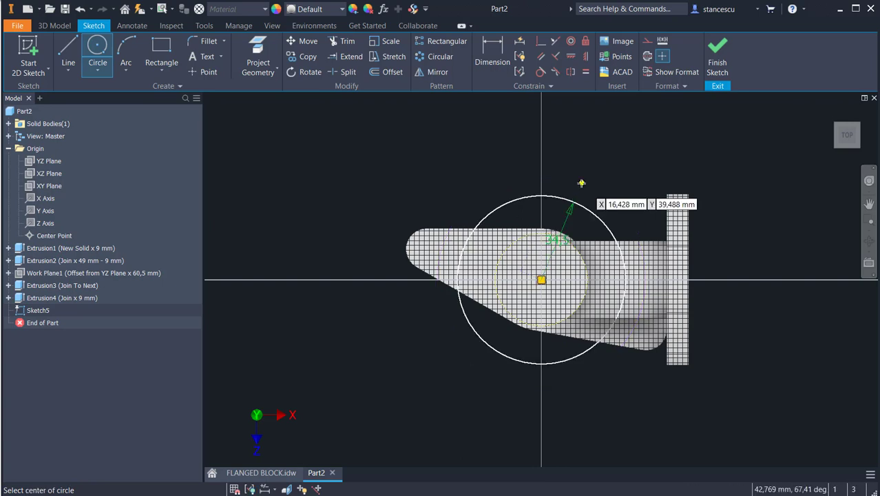
- Draw a circle of 8.5 mm radius to the left of the large circle, slightly below the horizontal axis
click(421, 301)
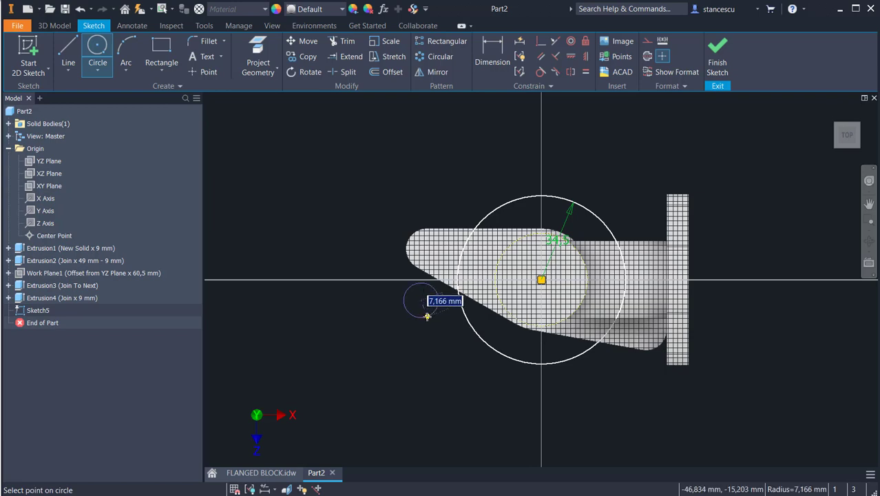
text(8)
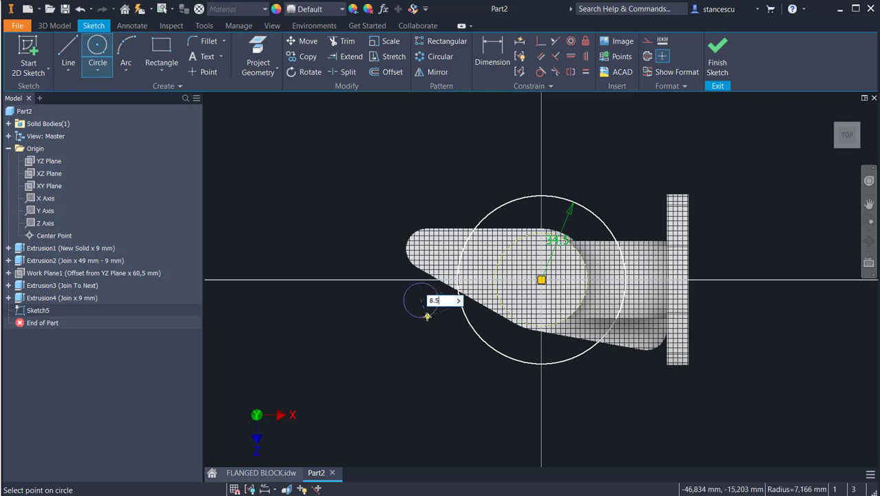
text(.5)
key(Return)
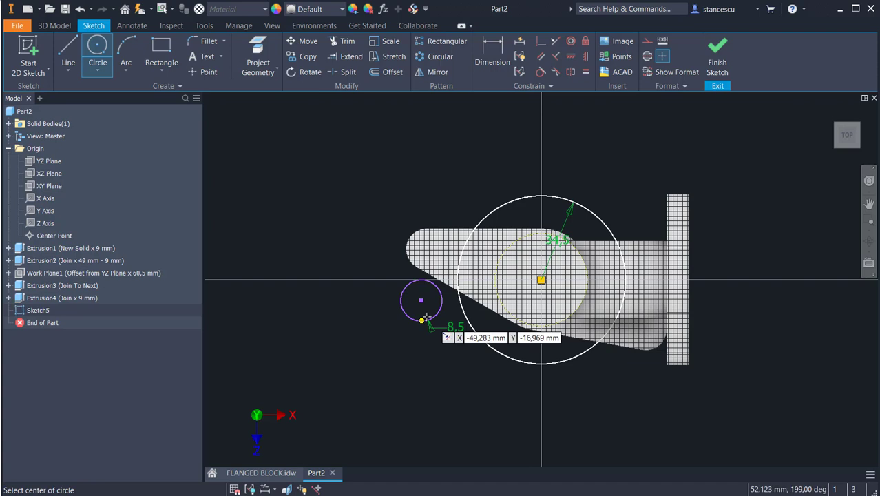
- Draw two more small circles outside the large circle, one at its lower right and one above it
click(605, 389)
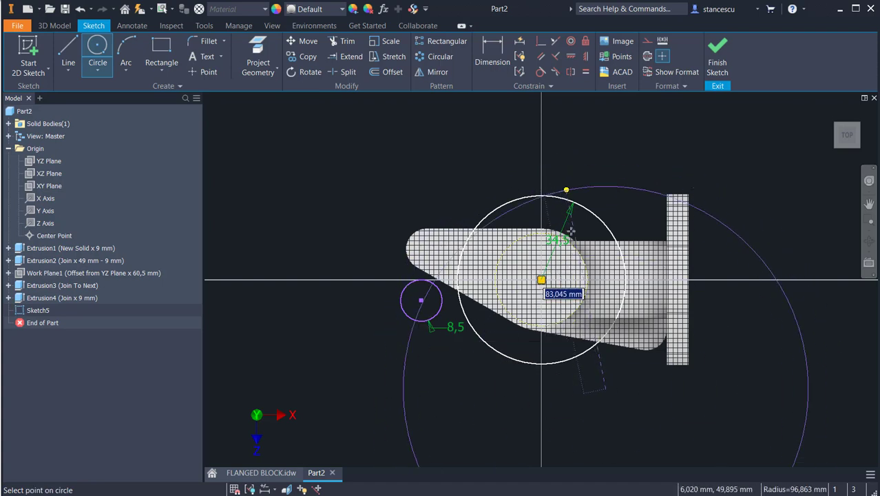
click(592, 376)
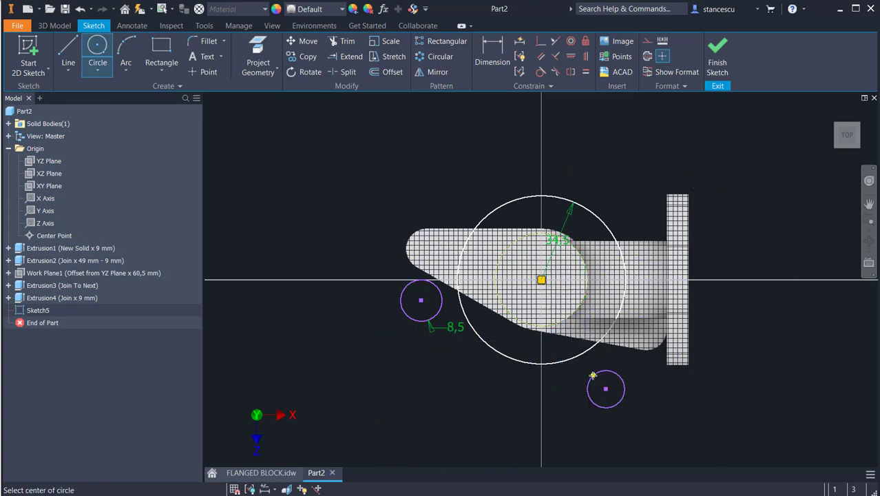
click(570, 162)
click(560, 181)
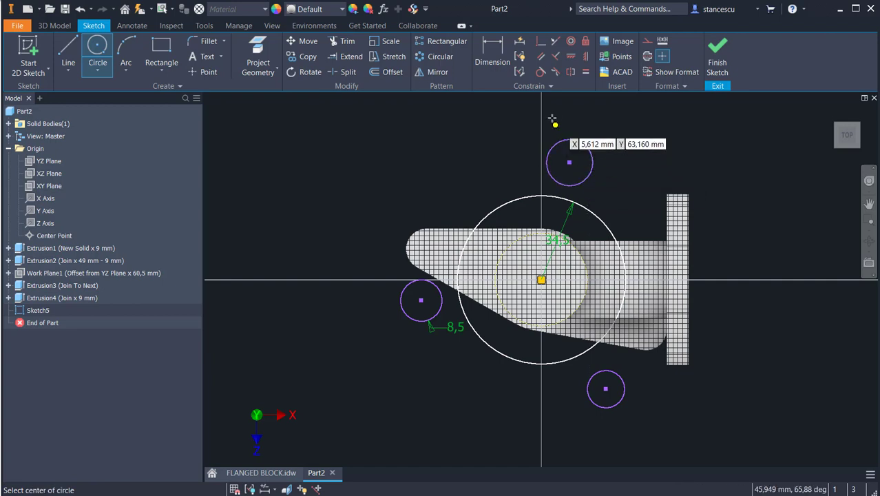
- Constrain the upper and lower-right small circles equal in radius to the 8.5 mm circle
click(584, 72)
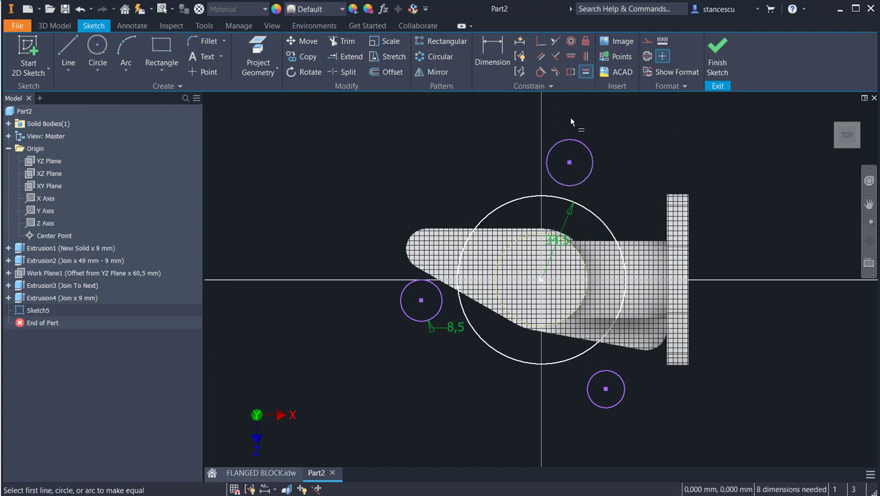
click(569, 140)
click(422, 299)
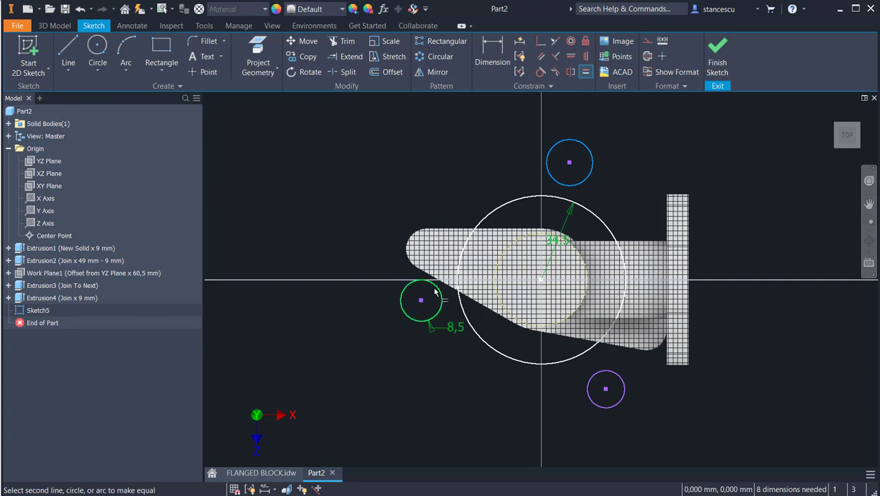
click(588, 401)
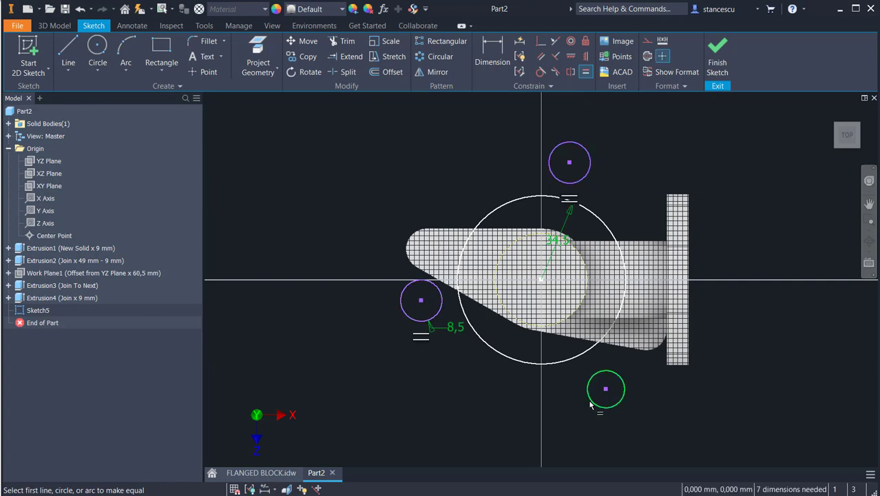
click(408, 319)
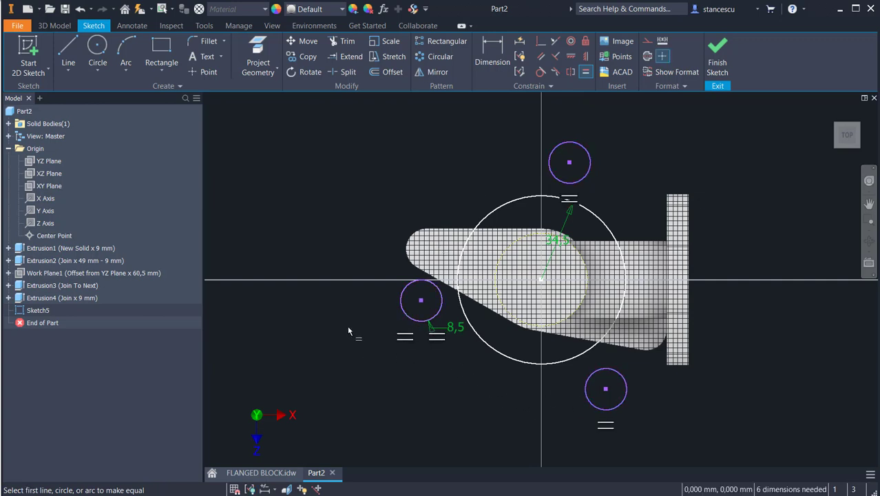
- Draw a circle of 16 mm radius to the right of the upper small circle
click(97, 46)
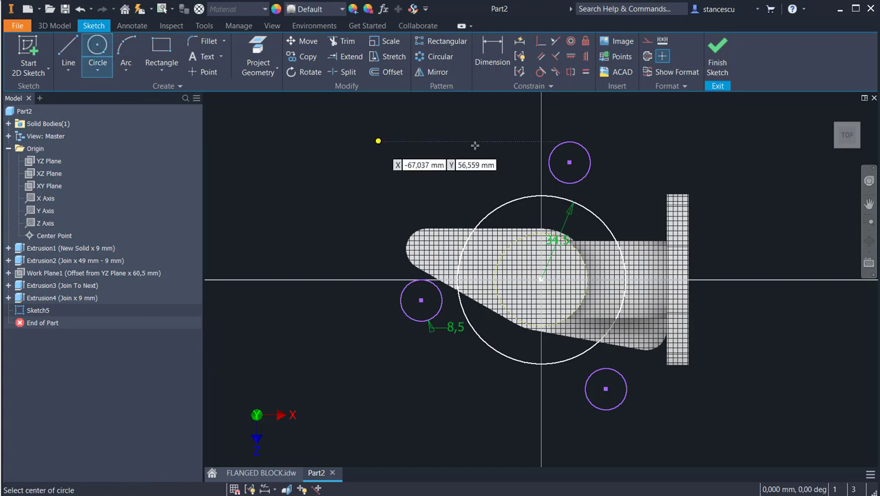
click(634, 156)
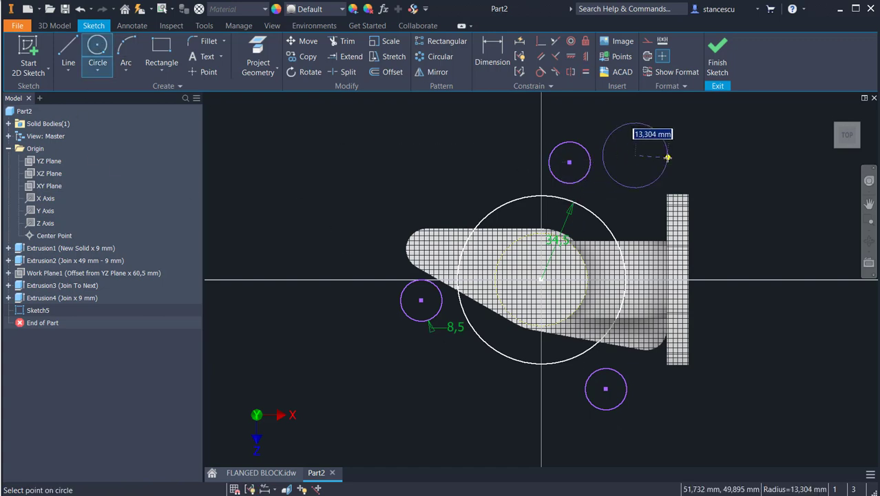
text(1)
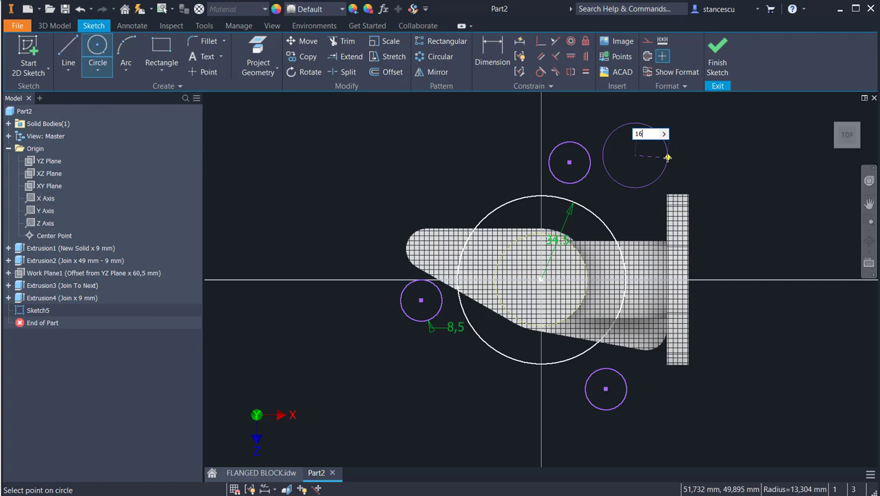
text(6)
key(Return)
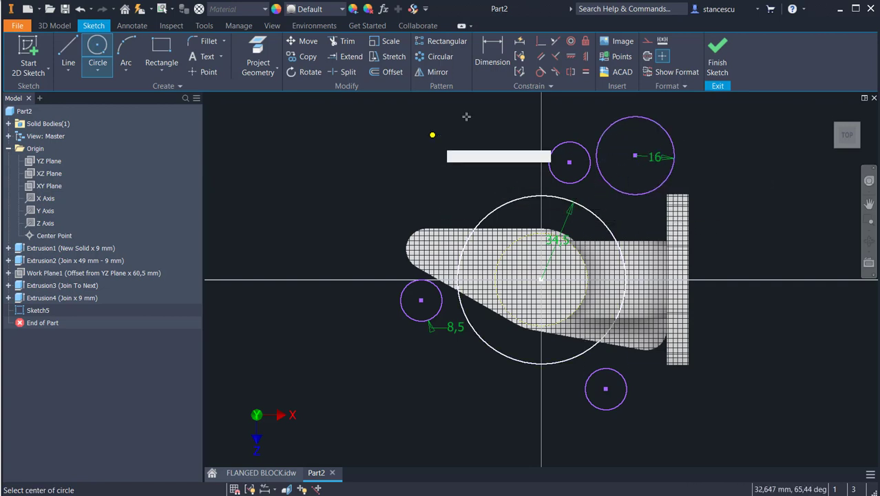
key(Escape)
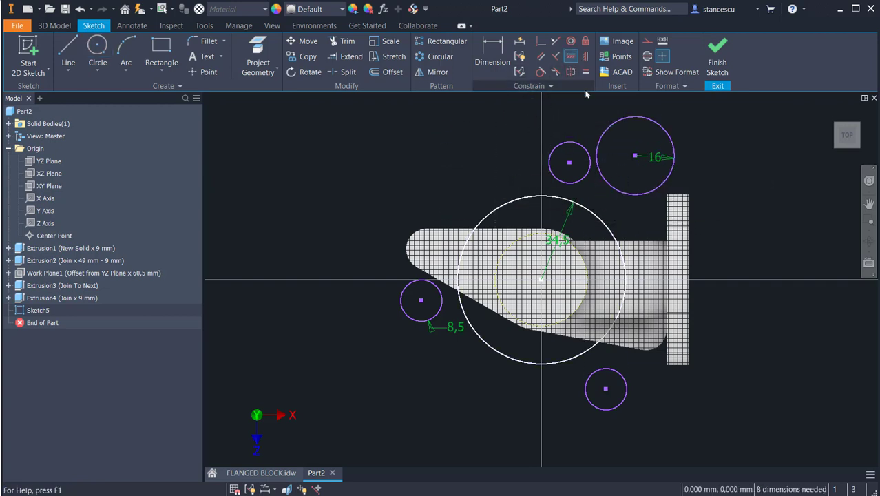
- Align the centres of the 16 mm radius circle and the left small circle horizontally with the large circle's centre
key(d)
click(634, 157)
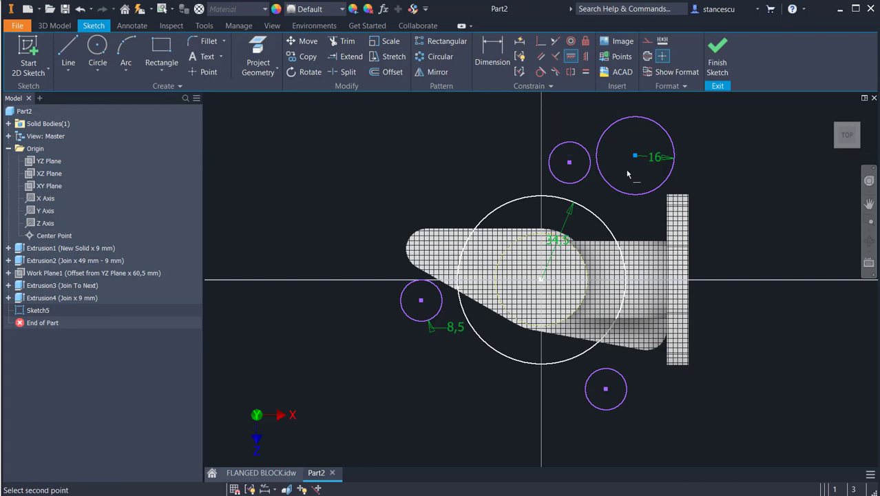
click(541, 281)
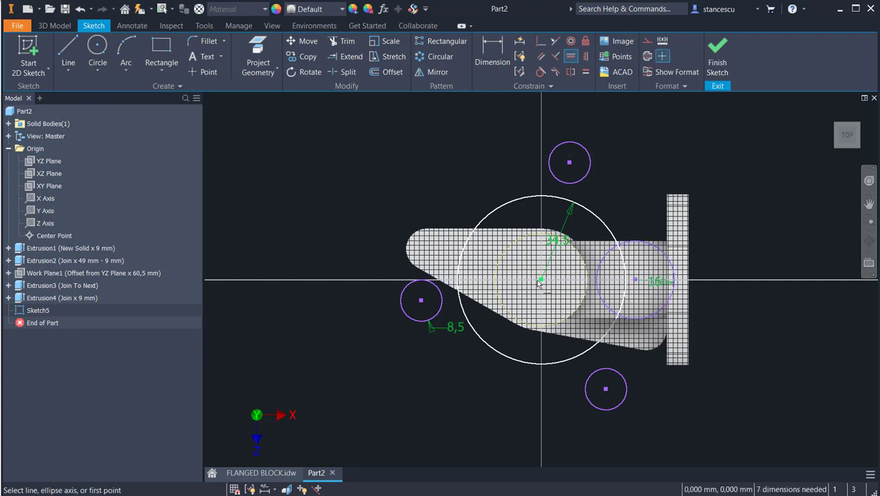
click(421, 300)
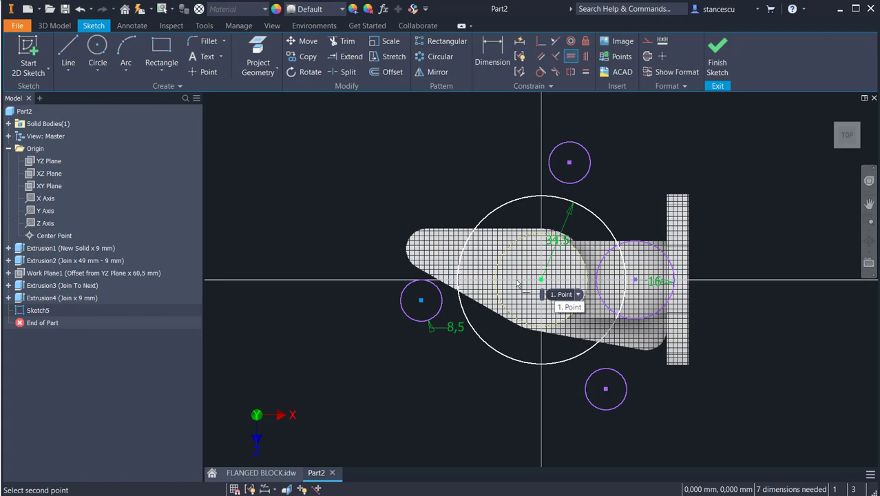
click(558, 296)
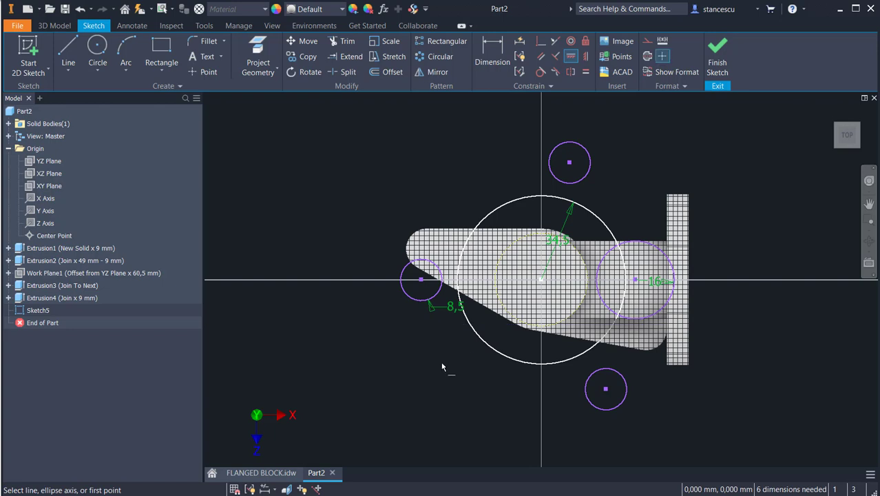
- Dimension the vertical distance between the upper small circle's centre and the large circle's centre as 35 mm
click(495, 73)
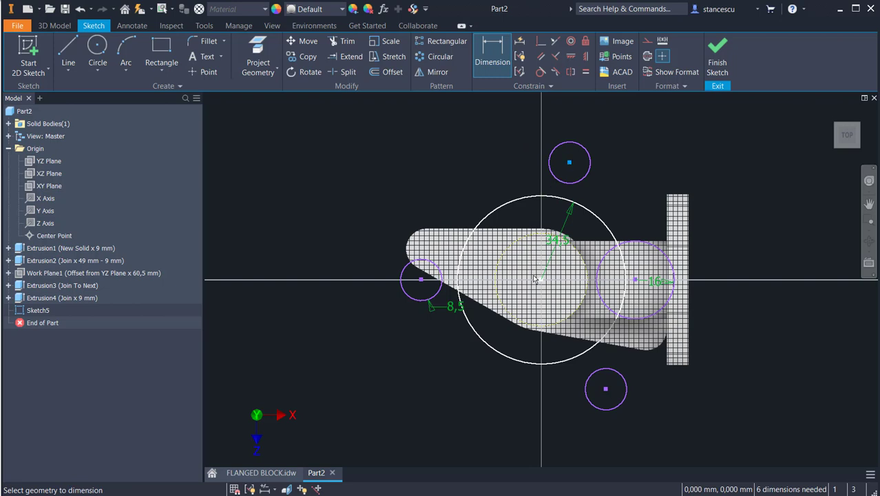
click(540, 281)
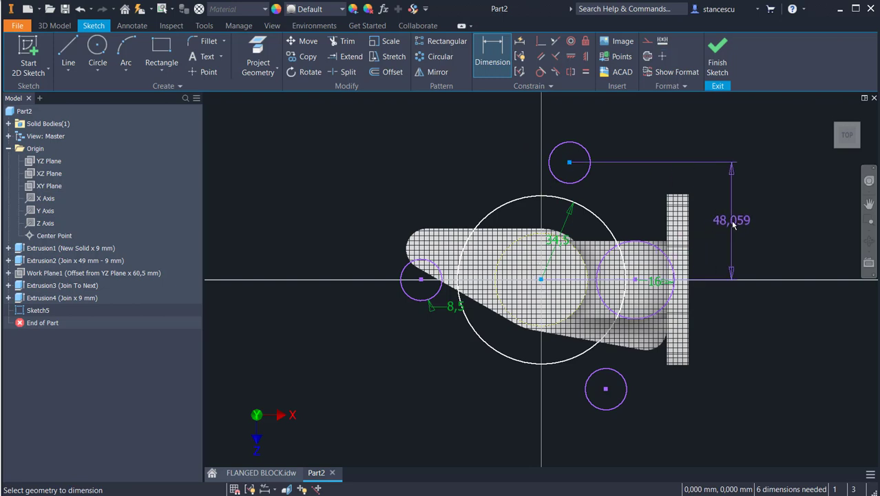
click(734, 224)
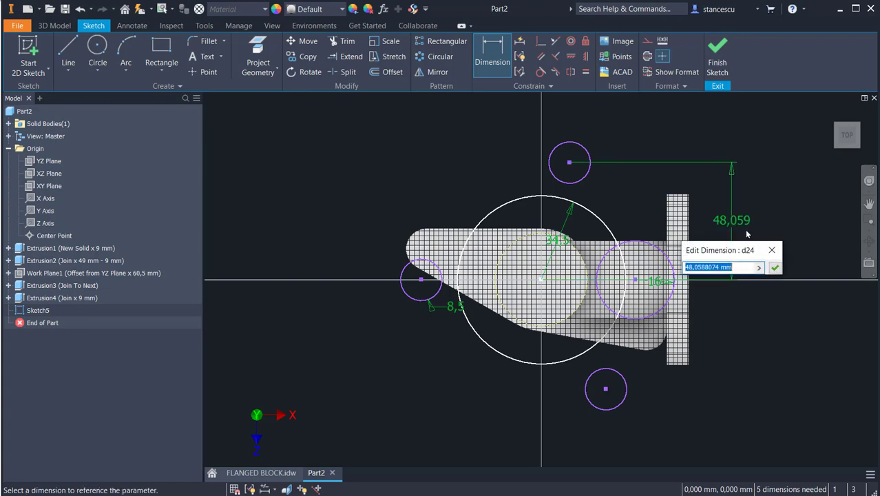
text(35)
key(Return)
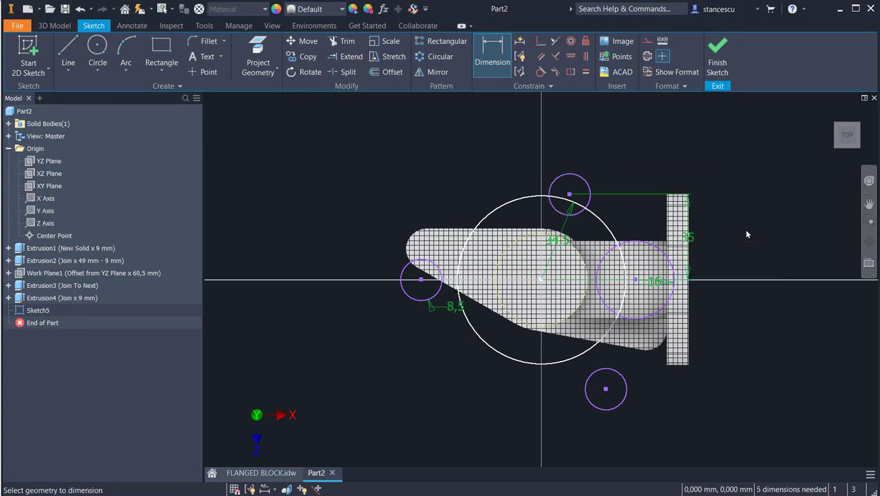
- Dimension the vertical distance from the lower-right small circle's centre to the large circle's centre as 20.5 mm
click(606, 390)
click(542, 279)
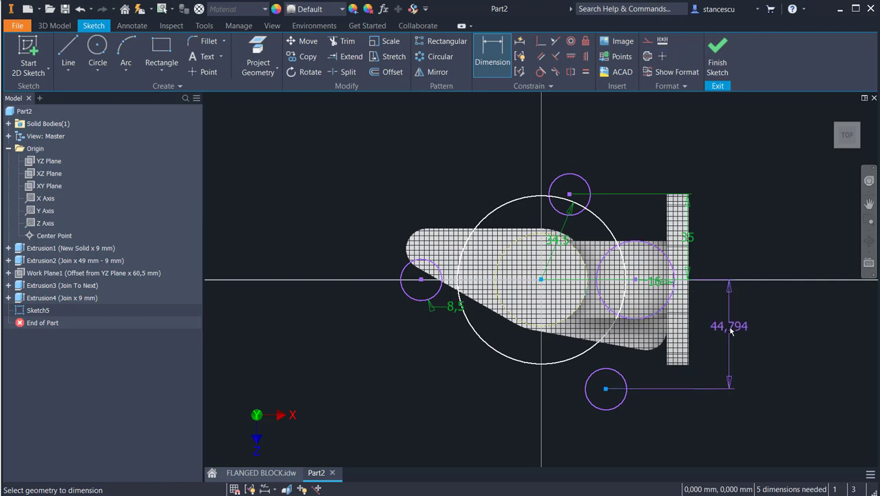
click(732, 331)
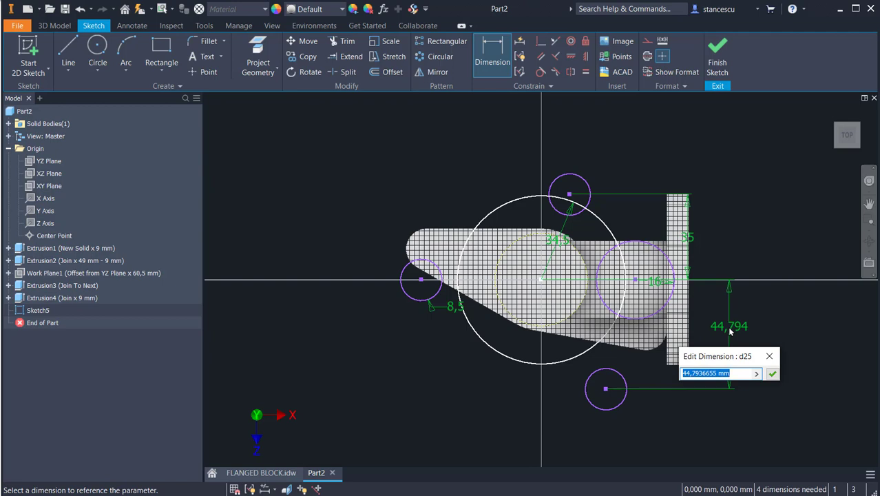
text(20)
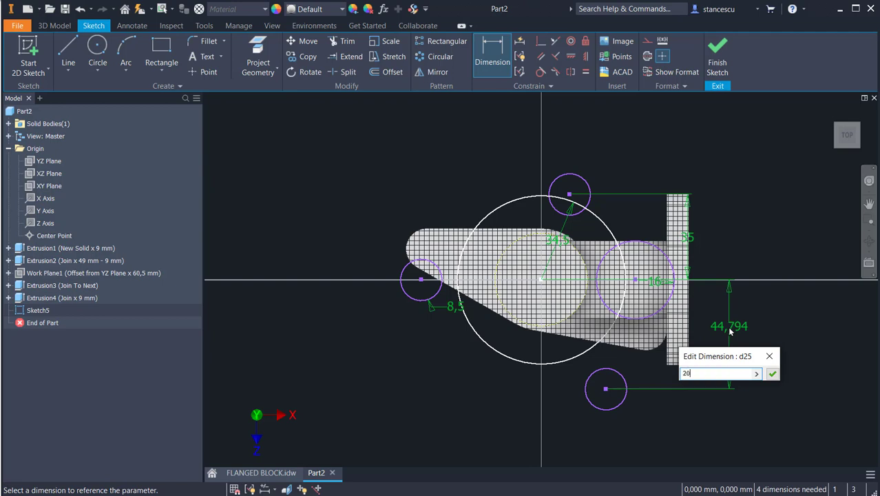
text(.5)
key(Return)
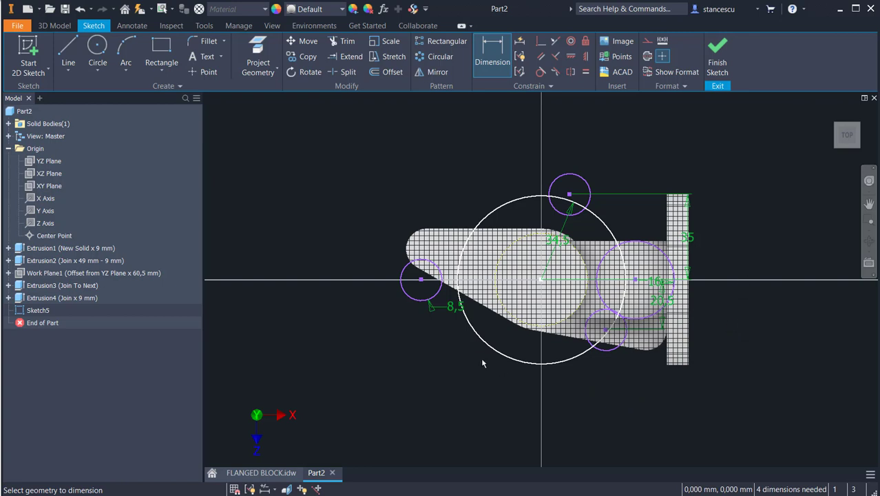
- Dimension the horizontal offset of the upper small circle's centre from the large circle's centre as 15 mm
click(568, 195)
click(542, 279)
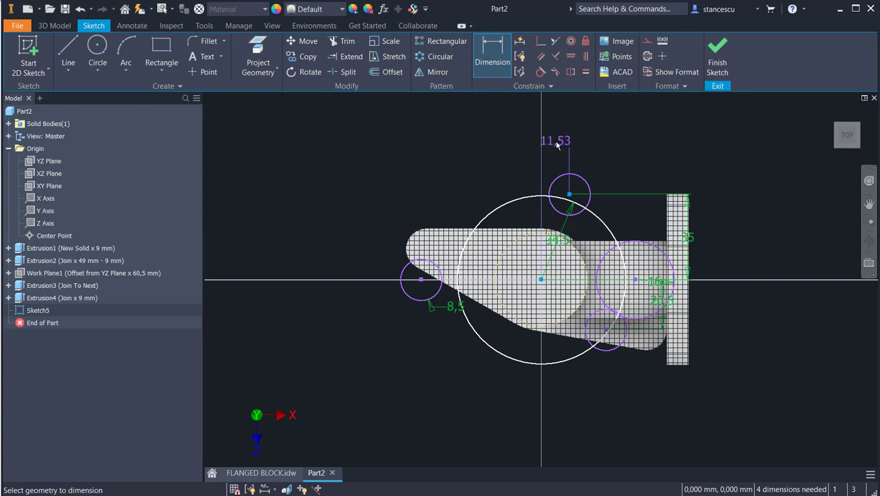
click(558, 143)
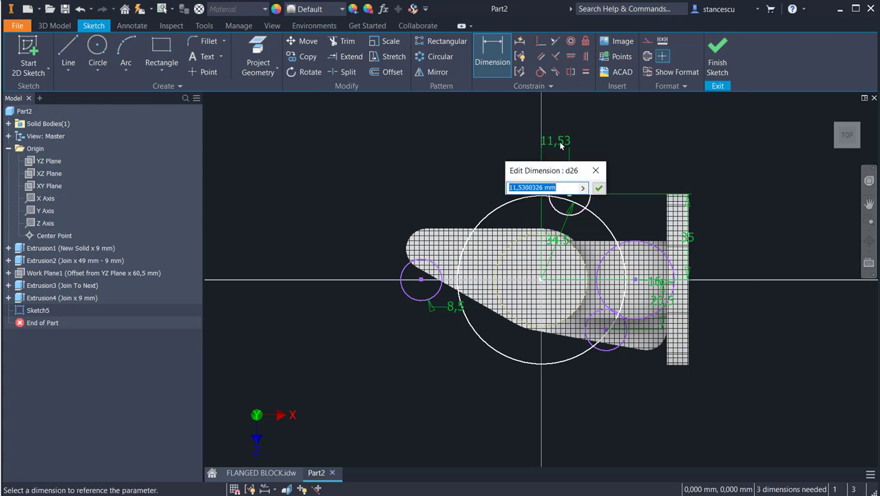
text(15)
key(Return)
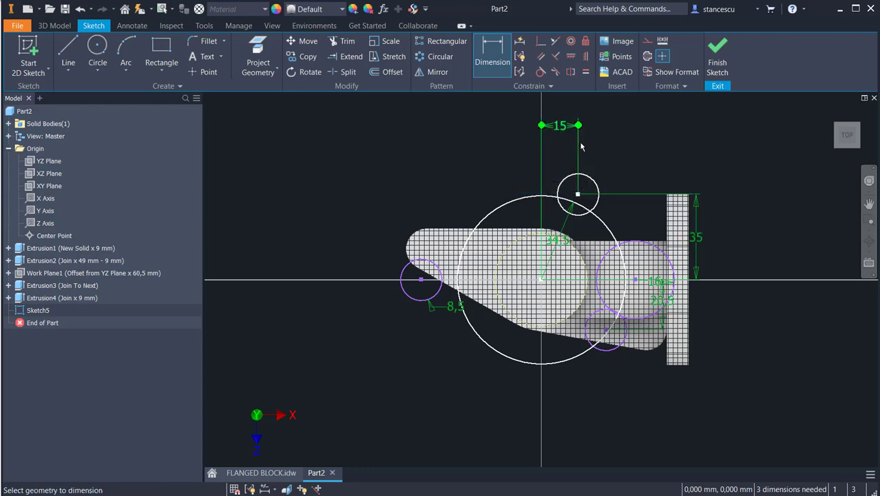
- Dimension the horizontal offset of the lower-right small circle's centre from the large circle's centre as 43 mm
click(606, 331)
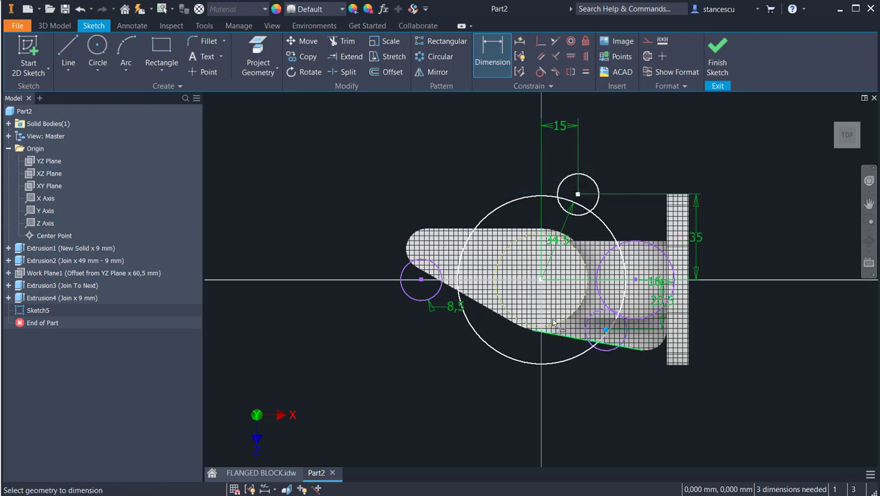
click(542, 281)
click(570, 410)
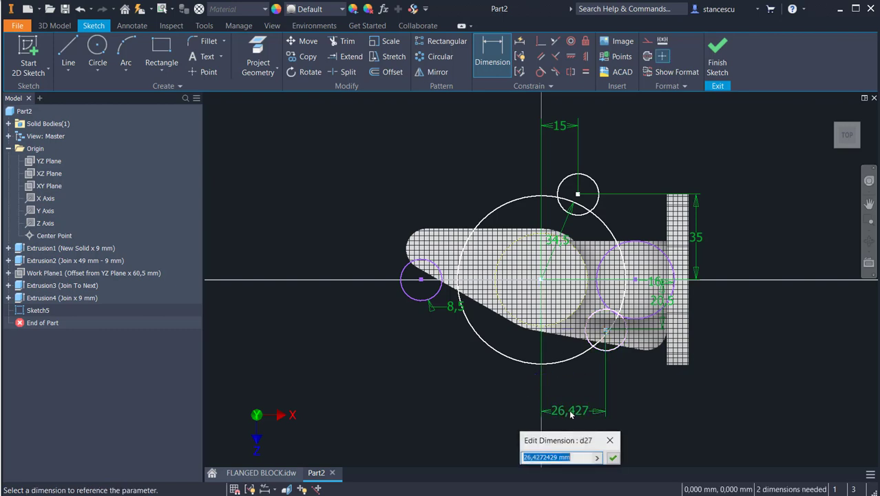
text(43)
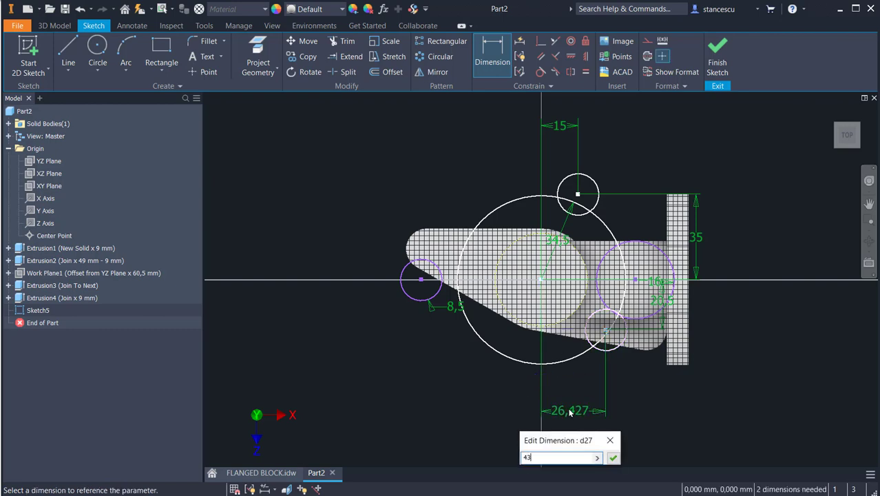
key(Return)
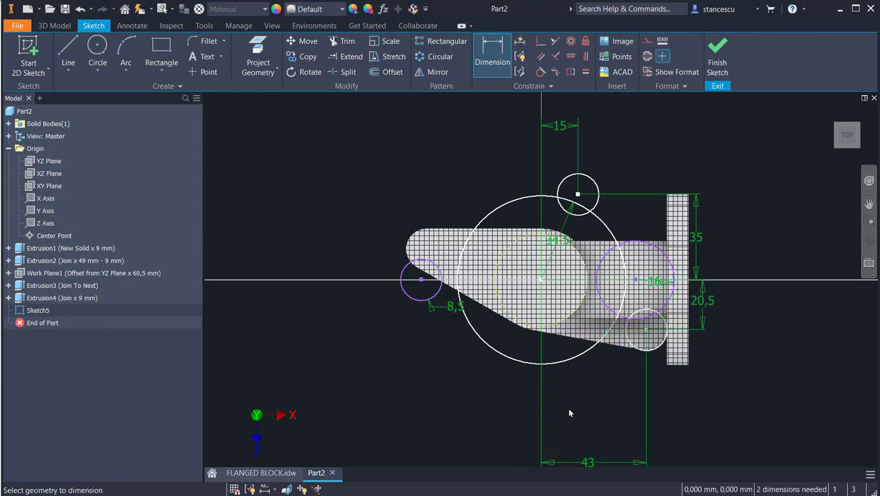
- Set the horizontal distance between the centres of the 16 mm radius circle and the large circle to 44 mm
click(635, 280)
click(555, 268)
click(624, 108)
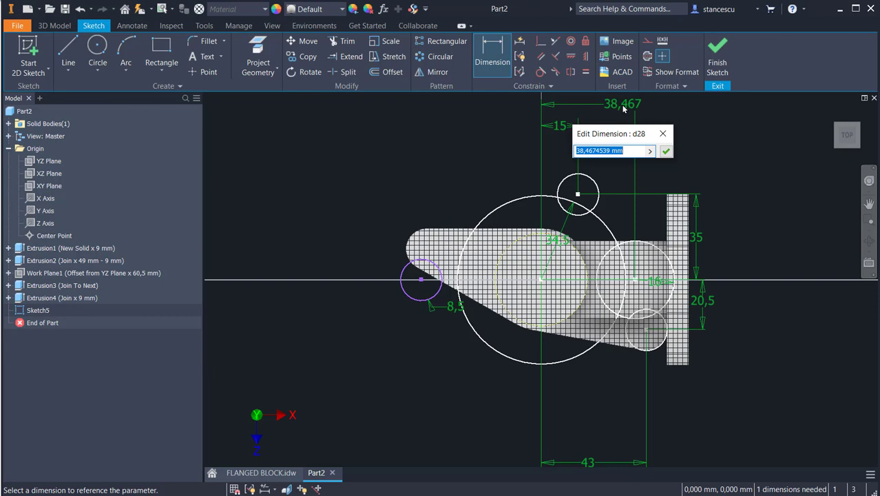
text(44)
key(Return)
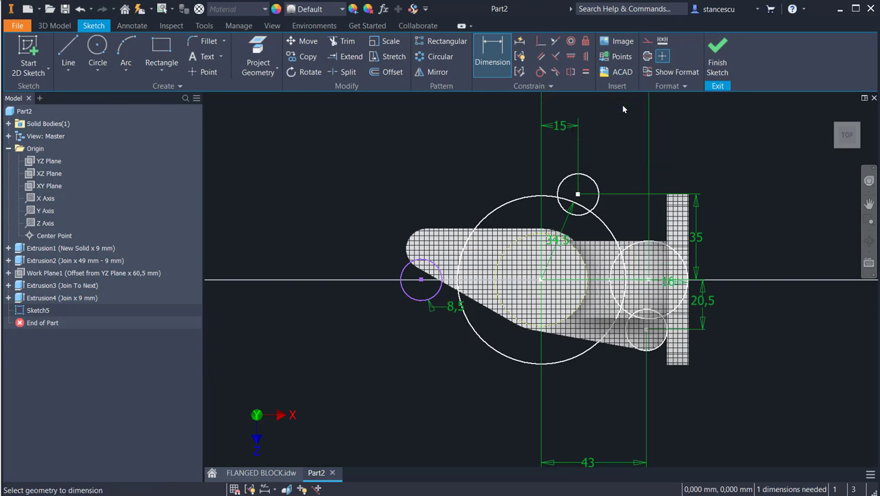
- Set the horizontal distance between the left small circle's centre and the large circle's centre to 36 mm
scroll(721, 212, up, 5)
scroll(627, 301, down, 8)
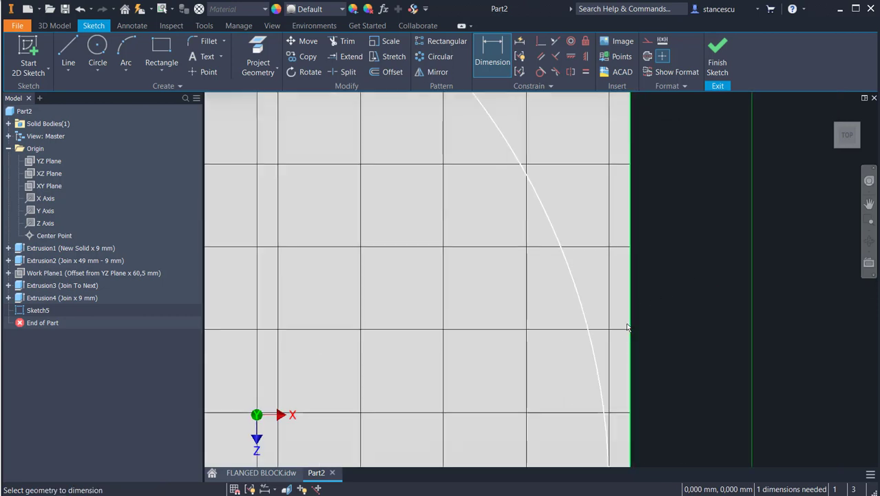
scroll(626, 338, up, 8)
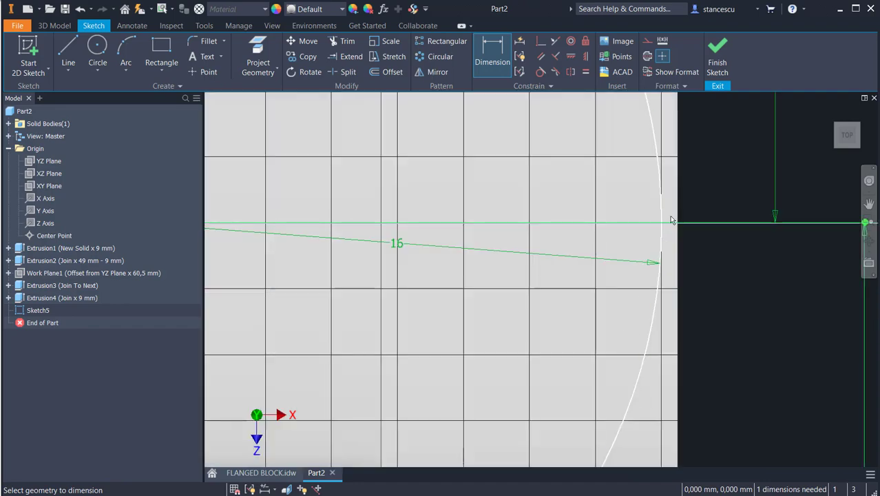
scroll(682, 229, down, 8)
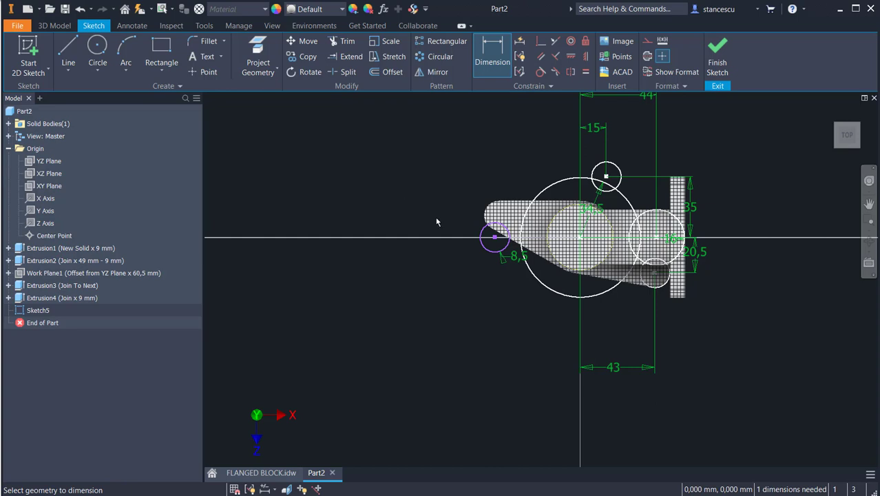
click(495, 254)
click(567, 217)
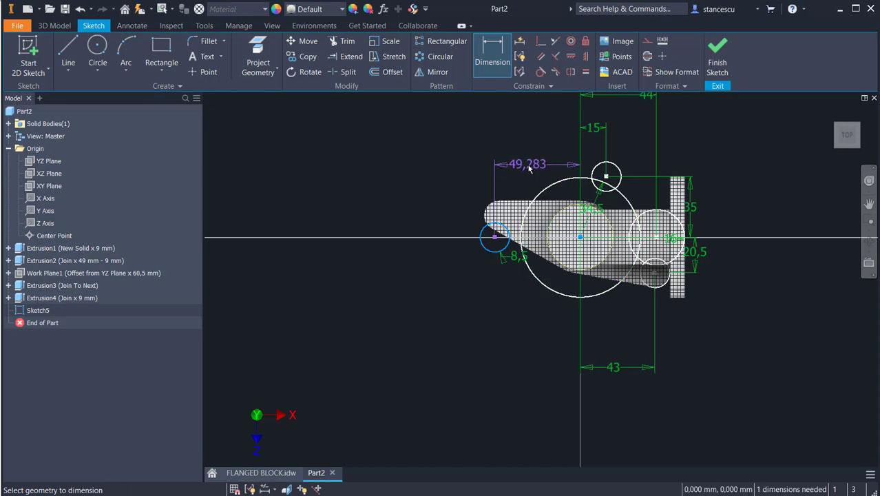
click(535, 163)
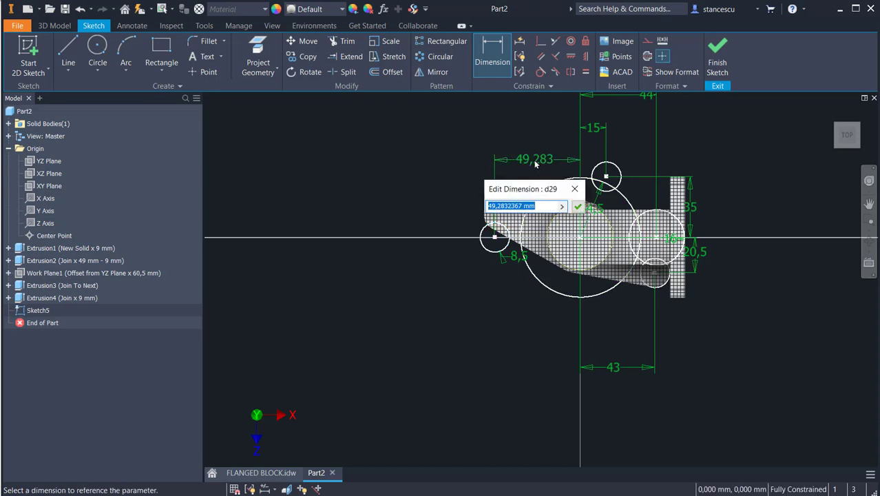
text(36)
key(Return)
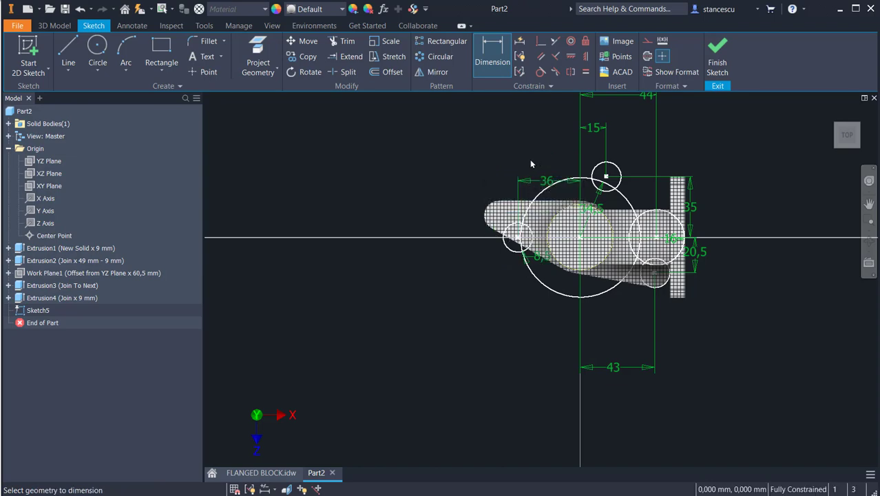
- Draw a line tangent to the left small circle and the large circle, joining their upper sides
scroll(484, 207, up, 4)
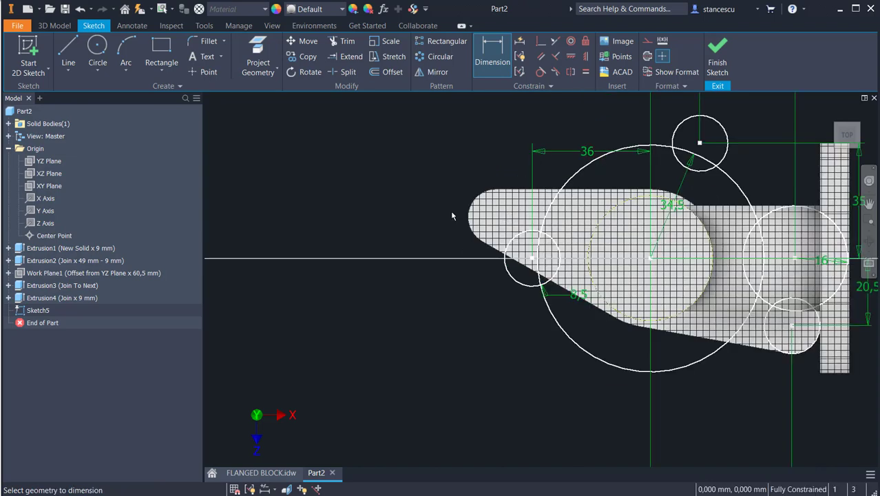
middle_drag(439, 217, 346, 221)
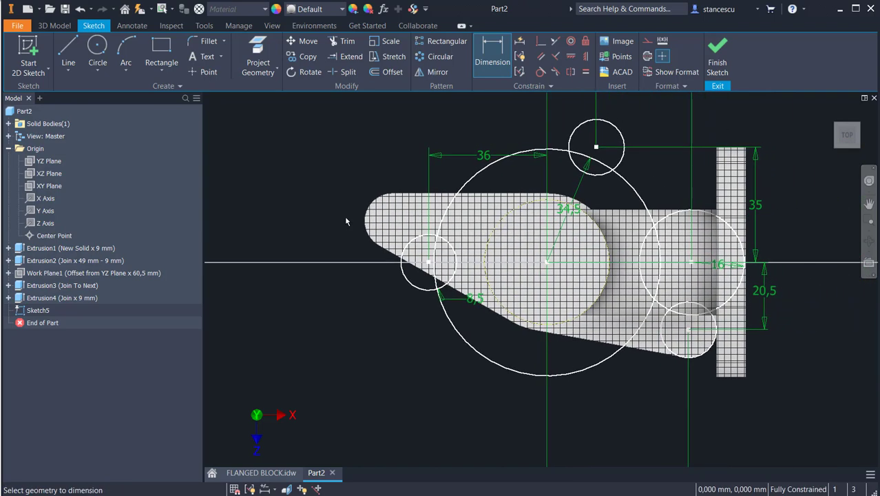
click(68, 49)
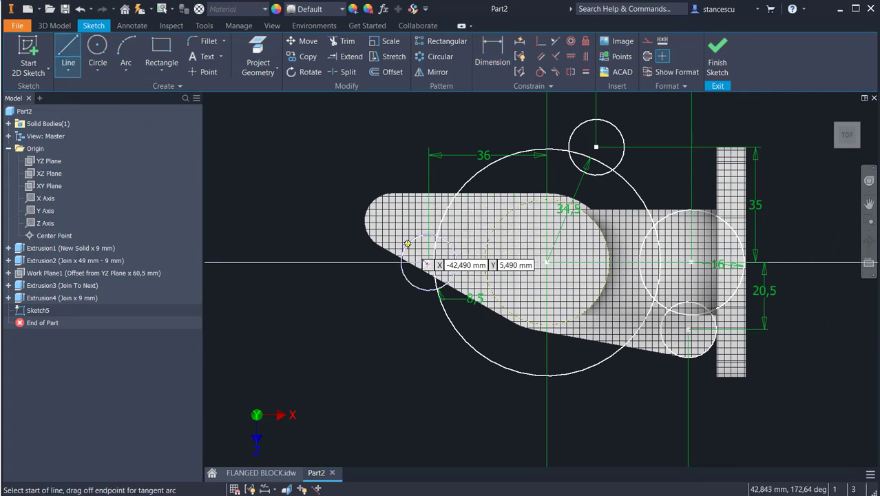
drag(407, 244, 466, 183)
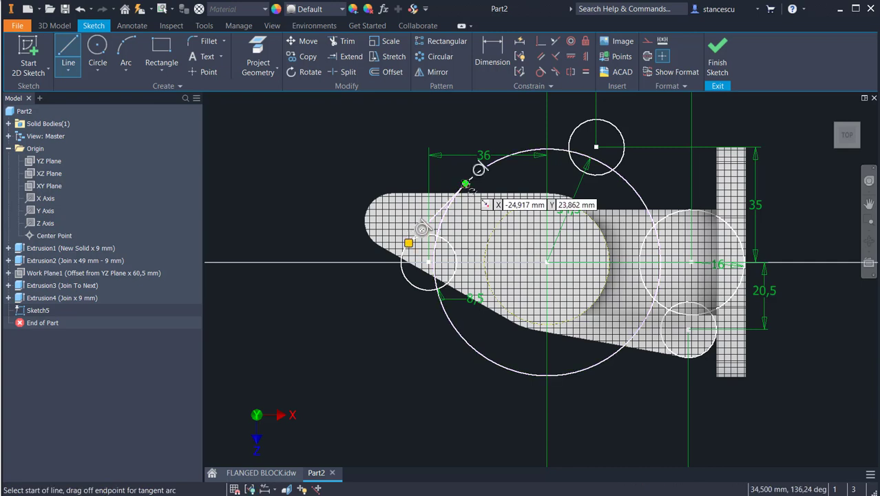
- Draw outline lines from the upper small circle to the large circle and to the 16 mm radius circle
scroll(590, 191, down, 3)
middle_drag(589, 191, 638, 372)
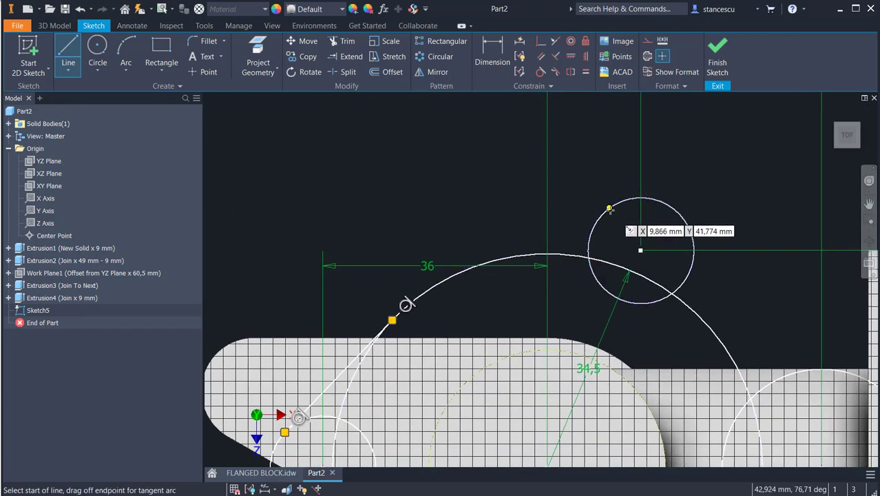
mouse_move(613, 207)
mouse_down()
mouse_move(530, 226)
mouse_move(466, 257)
mouse_move(451, 279)
mouse_move(461, 271)
mouse_up()
mouse_move(580, 320)
middle_down()
mouse_move(528, 217)
mouse_move(401, 169)
mouse_move(357, 194)
mouse_move(363, 243)
middle_up()
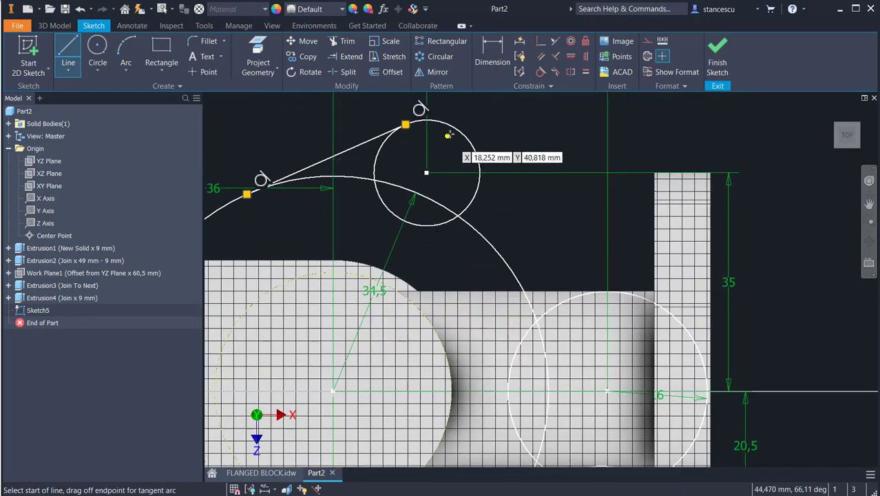
click(452, 128)
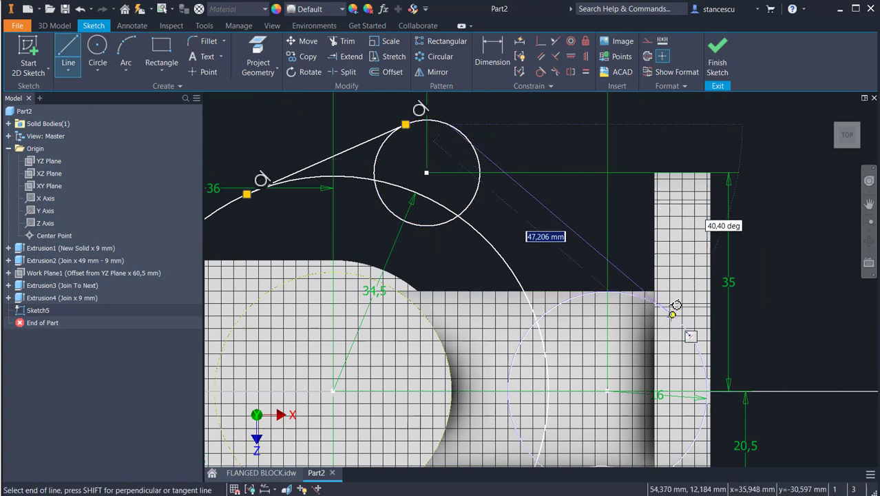
click(674, 314)
- Connect the lower-right small circle to the 16 mm radius circle and to the large circle's underside with tangent lines
mouse_move(674, 314)
middle_down()
mouse_move(683, 284)
mouse_move(626, 75)
mouse_move(736, 78)
middle_up()
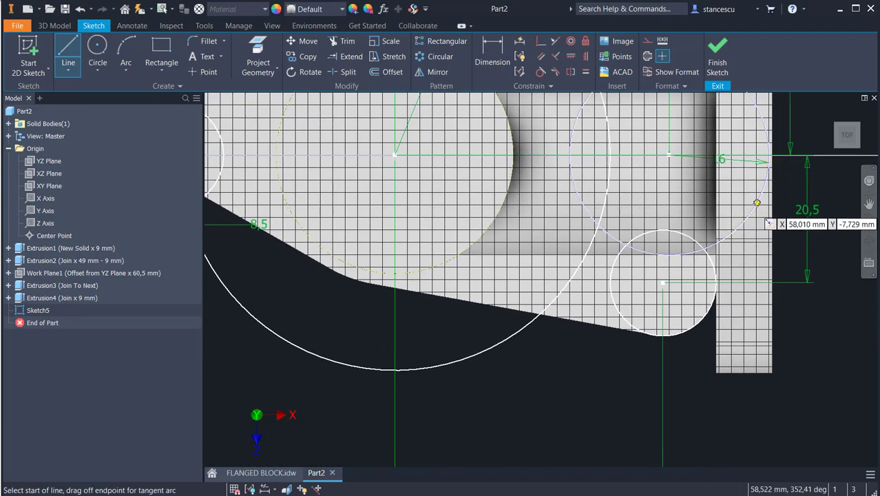
drag(757, 203, 711, 304)
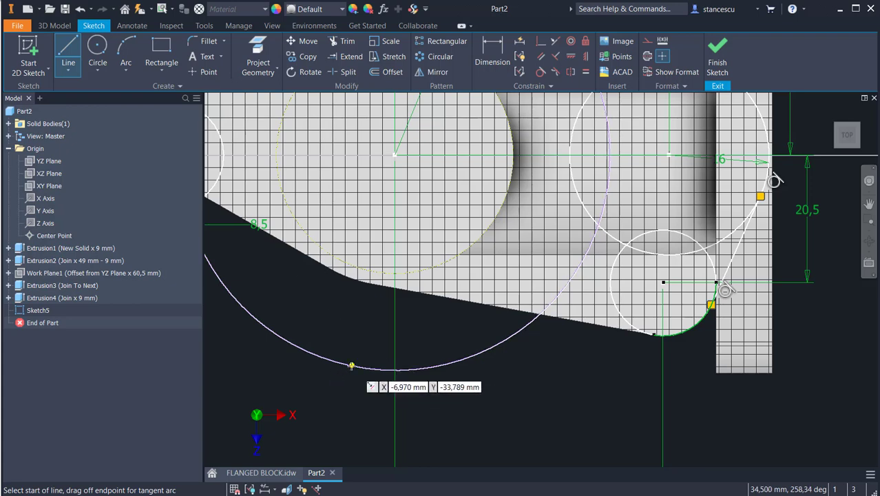
mouse_move(398, 370)
mouse_down()
mouse_move(545, 363)
mouse_move(673, 342)
mouse_up()
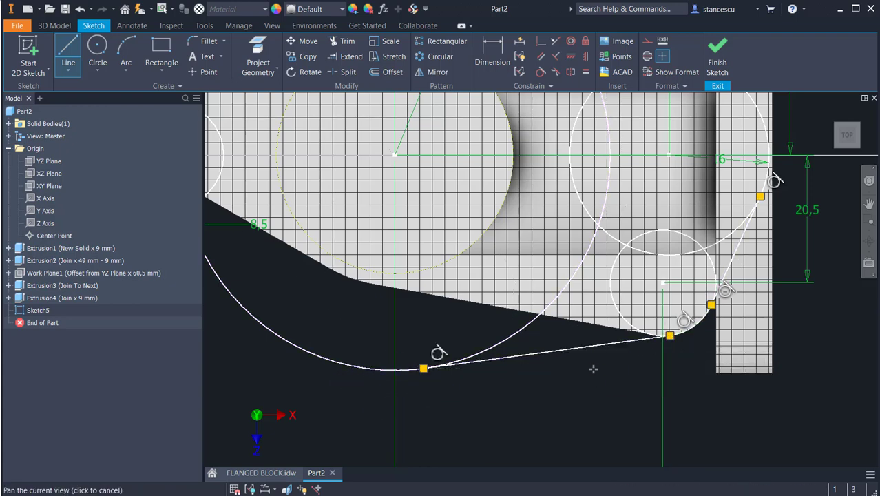
- Apply a tangent constraint between the upper small circle and the line running to the 16 mm radius circle
middle_drag(594, 366, 568, 452)
middle_drag(494, 108, 537, 228)
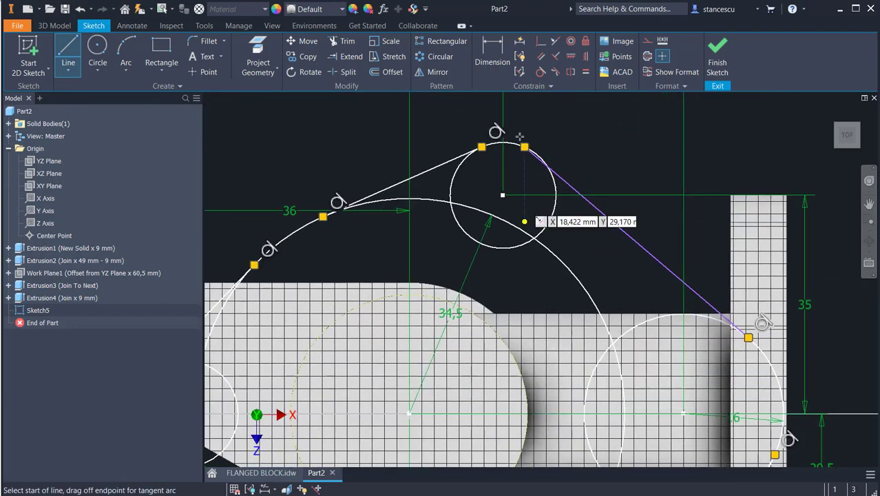
click(540, 72)
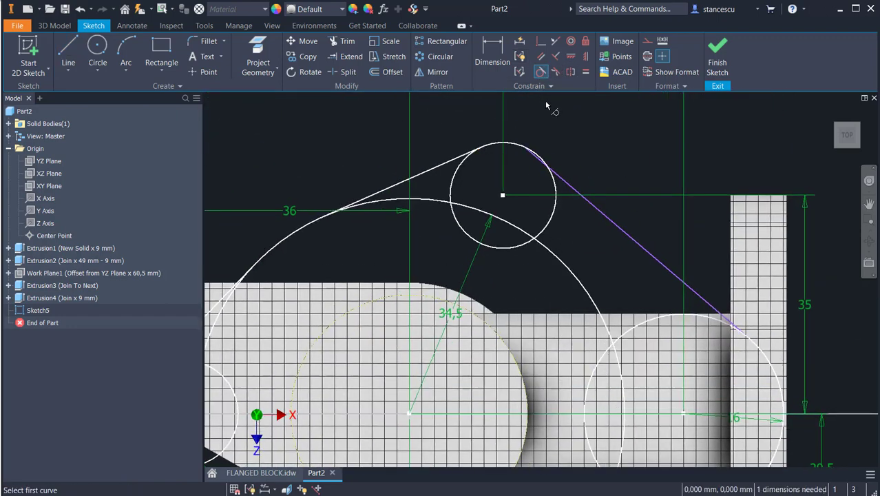
click(562, 183)
click(555, 184)
scroll(627, 170, down, 2)
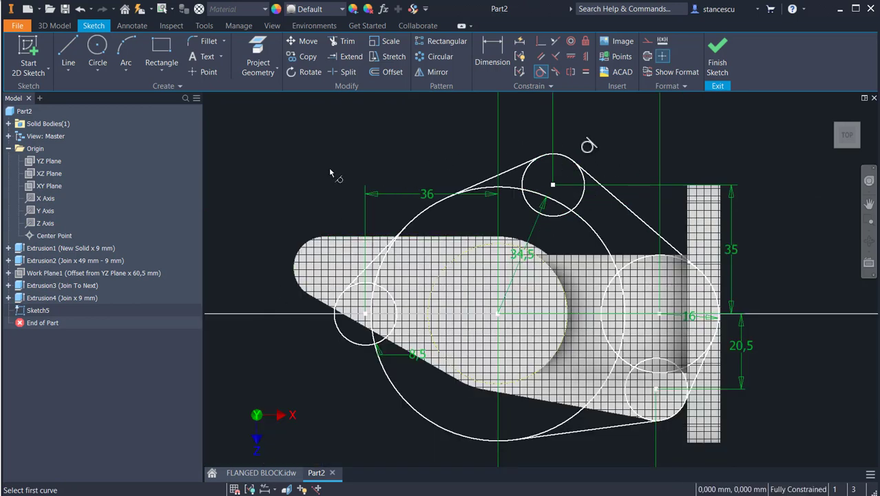
- Draw a line tangent to the undersides of the left small circle and the large circle
click(75, 46)
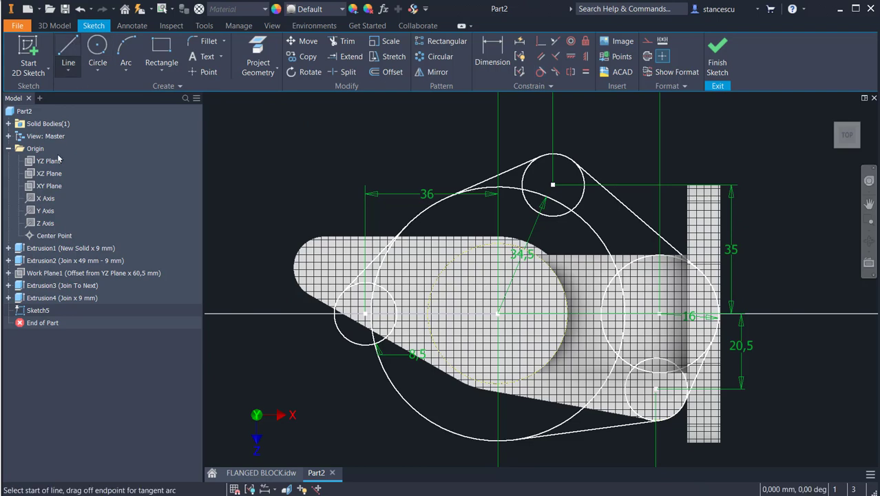
scroll(333, 373, up, 2)
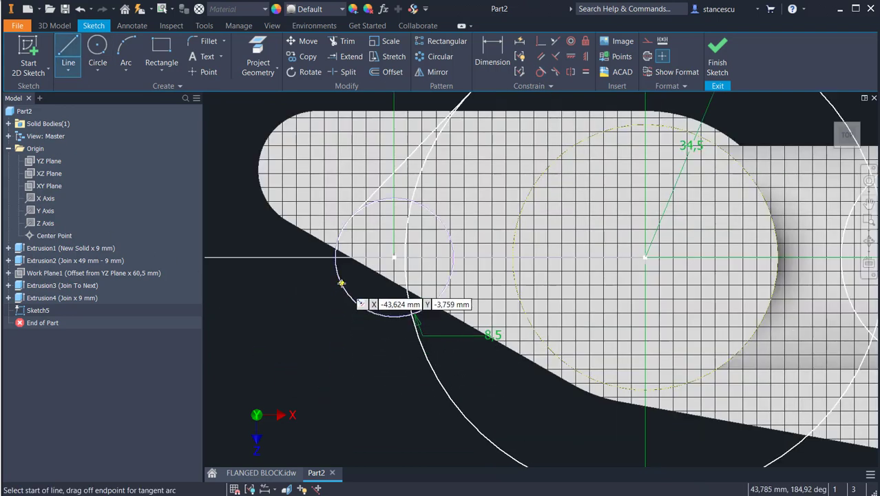
drag(342, 283, 472, 423)
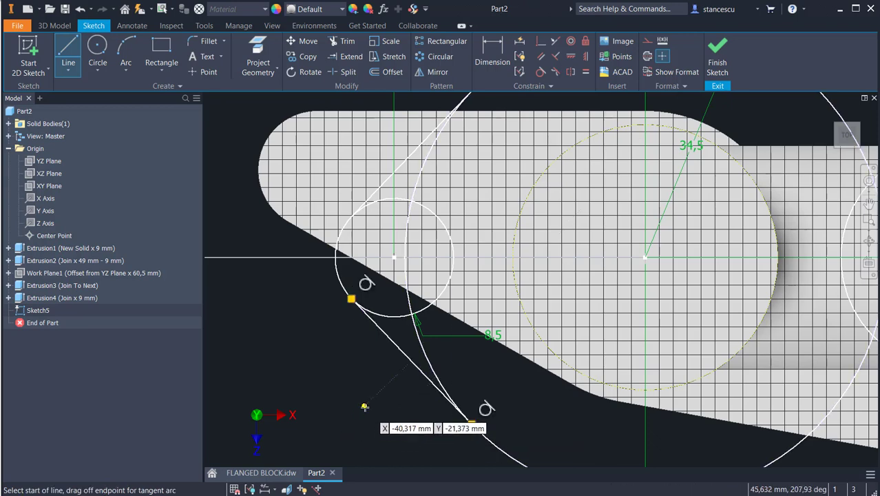
key(Escape)
- Trim the inner portions of the left and upper small circles, keeping only the outer arcs between their tangent lines
click(342, 41)
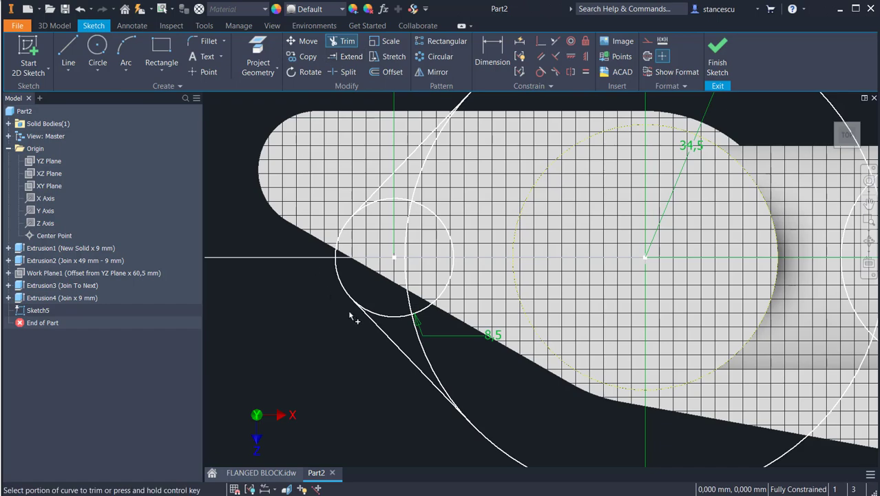
click(429, 306)
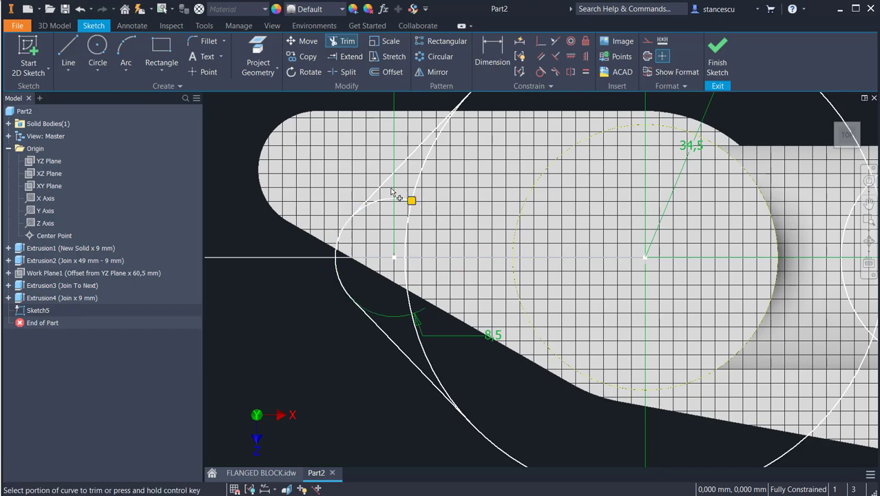
click(365, 206)
middle_drag(502, 338, 318, 464)
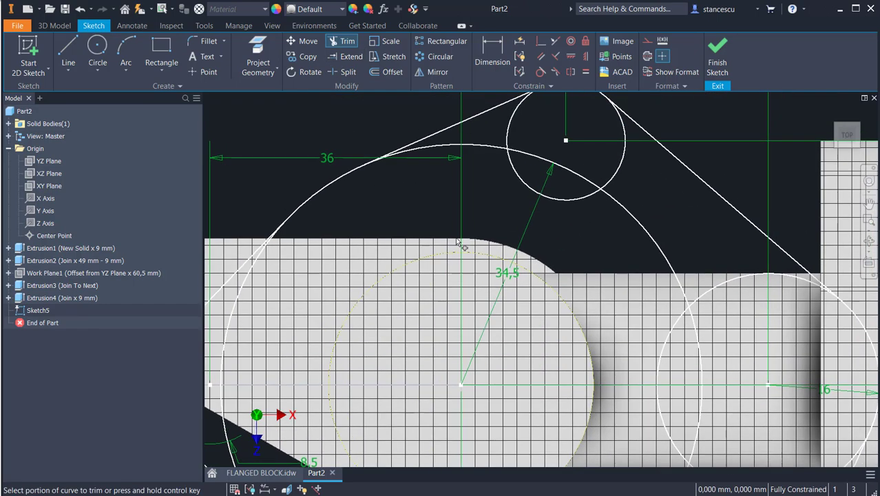
mouse_move(530, 185)
middle_down()
mouse_move(533, 226)
mouse_move(505, 285)
middle_up()
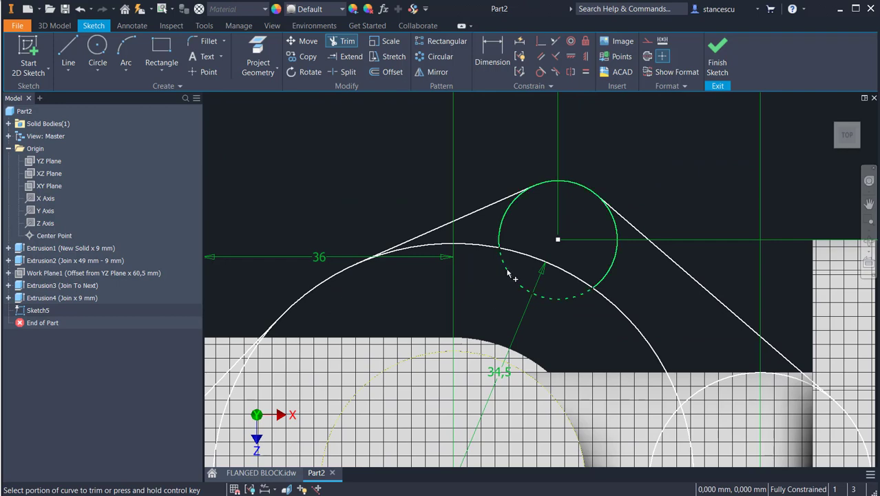
click(508, 271)
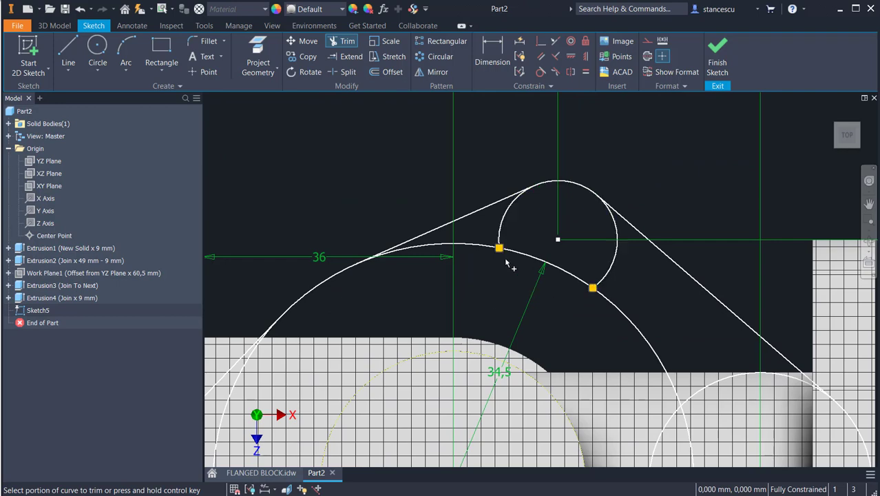
click(611, 284)
- Trim the inner portion of the 16 mm radius circle, keeping only the outer arc between its tangent lines
middle_drag(671, 313, 536, 199)
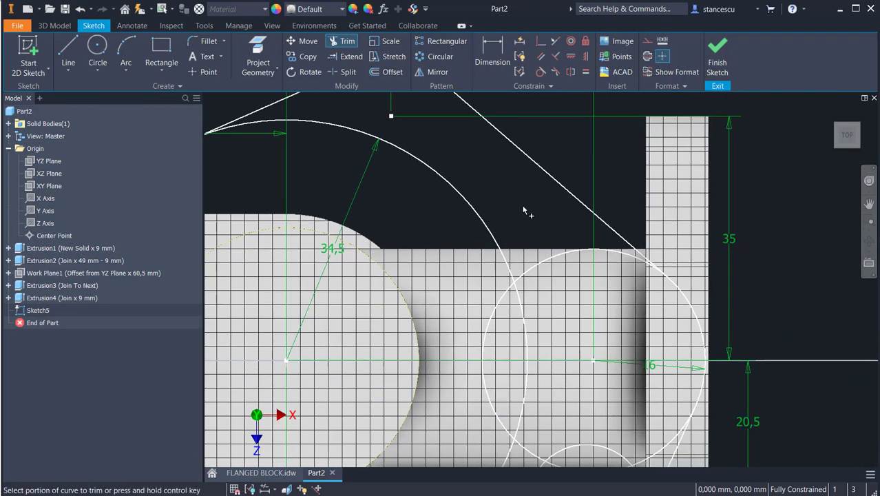
click(495, 321)
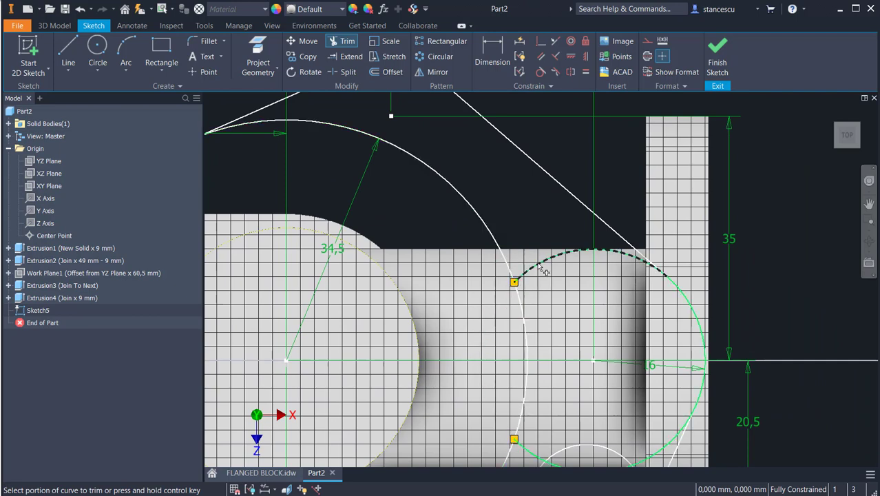
click(542, 277)
middle_drag(526, 447, 542, 294)
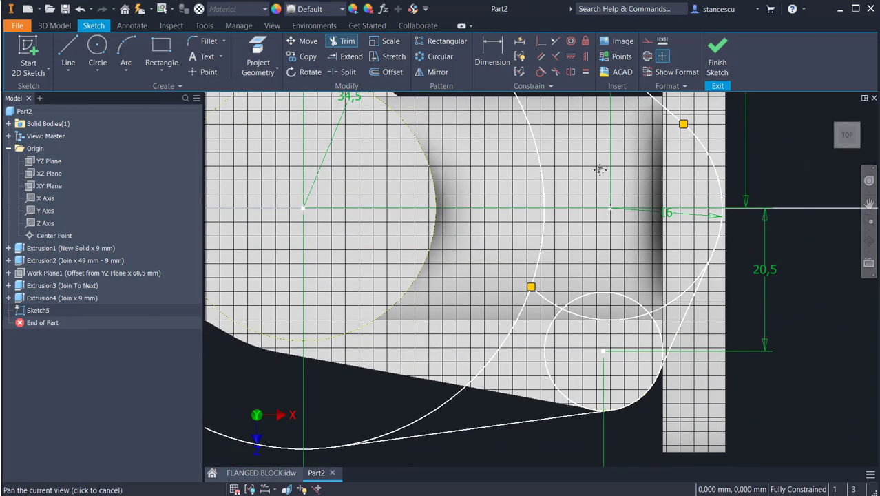
click(542, 298)
click(601, 321)
click(667, 308)
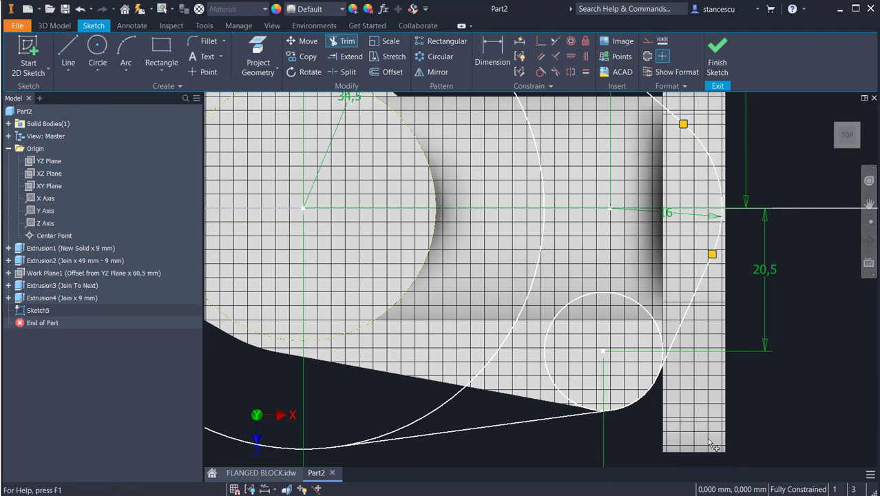
- Try to trim the inner part of the lower-right small circle and to split it at its tangent line
click(661, 337)
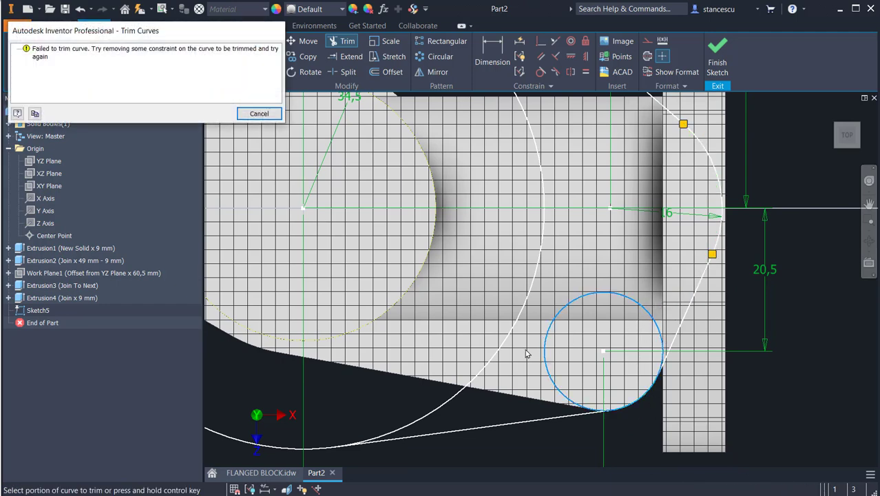
click(260, 113)
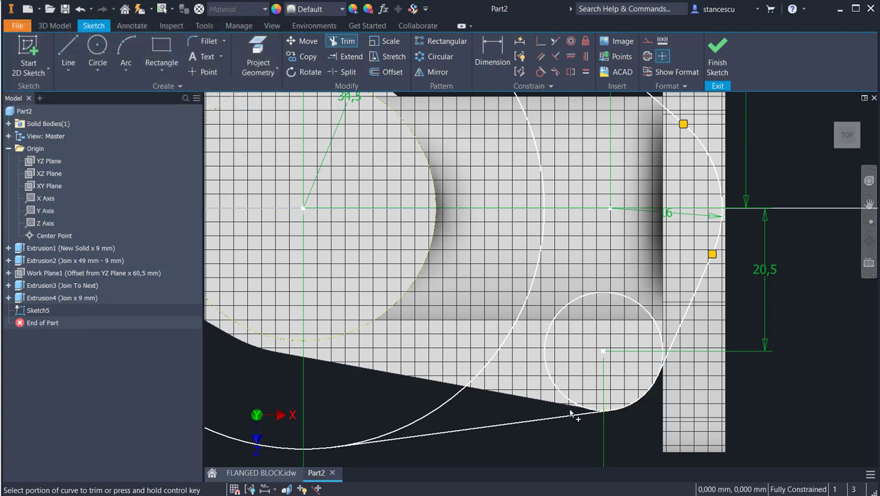
click(342, 72)
click(598, 409)
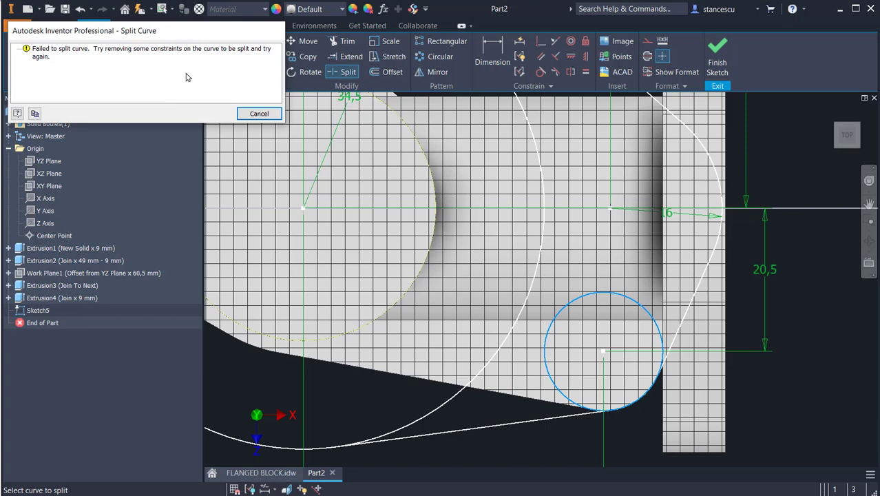
drag(188, 76, 95, 65)
click(45, 71)
click(258, 114)
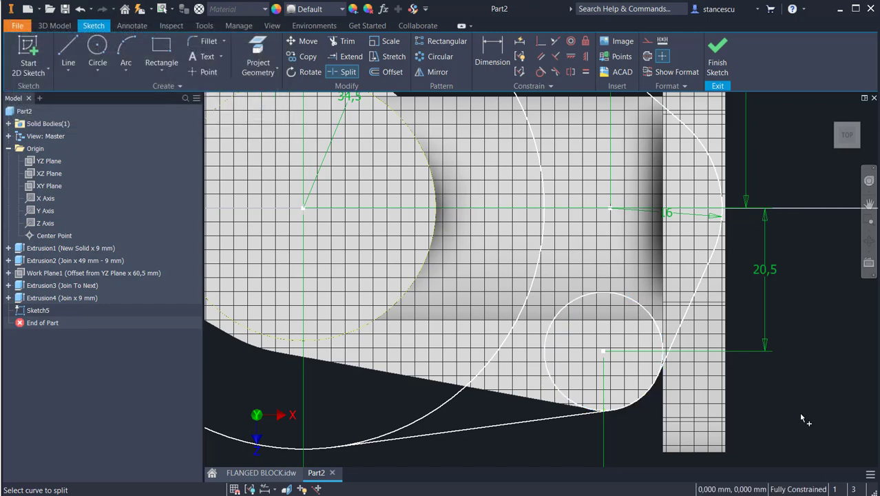
key(Escape)
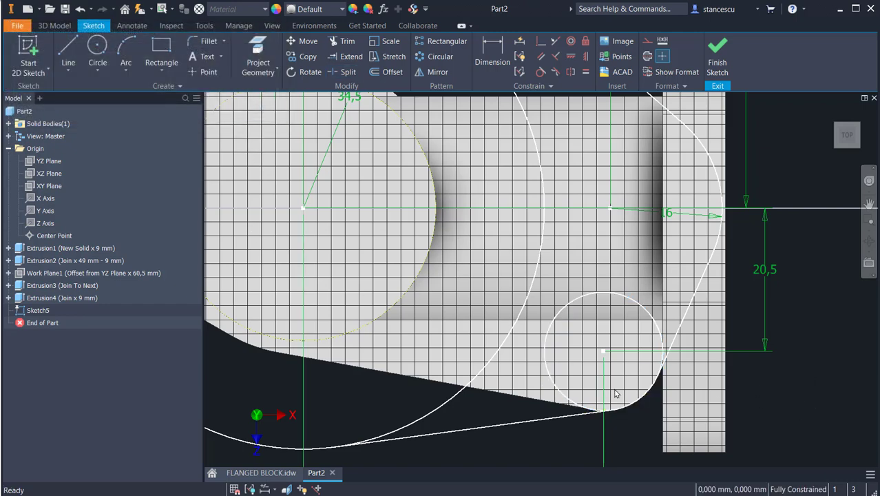
drag(603, 352, 695, 410)
- Split the large circle where the upper and lower outline lines touch it
scroll(767, 389, down, 3)
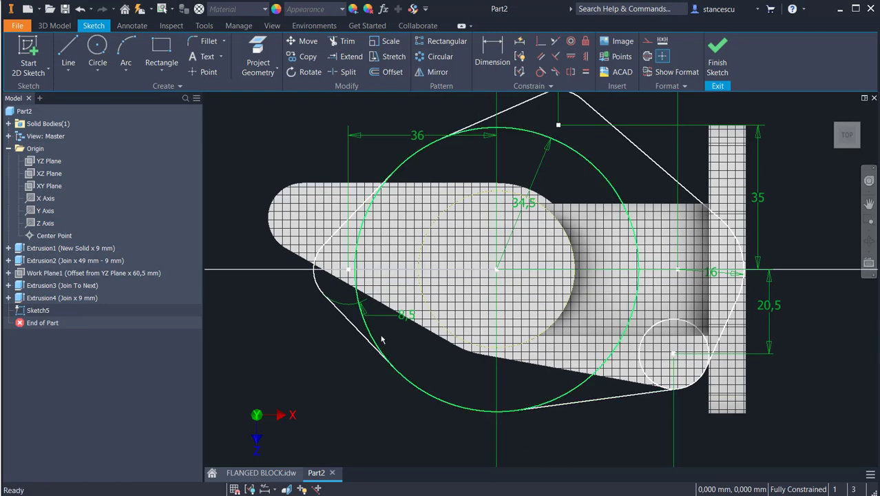
click(344, 72)
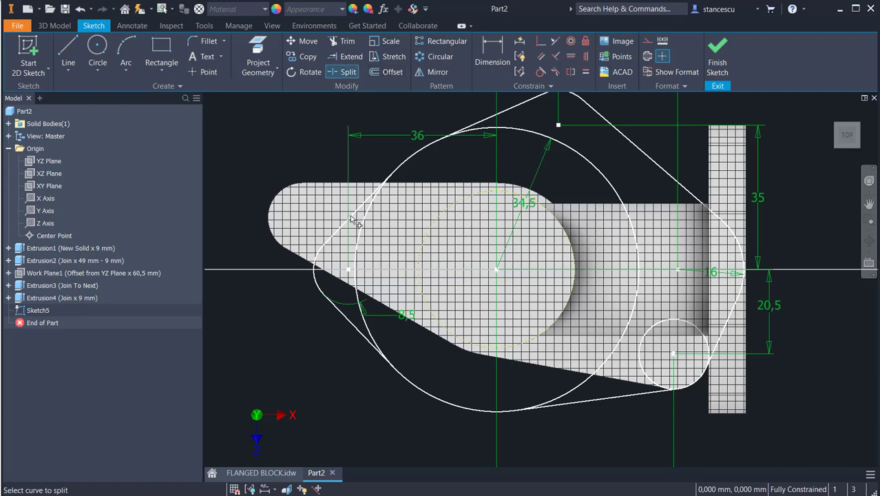
click(358, 242)
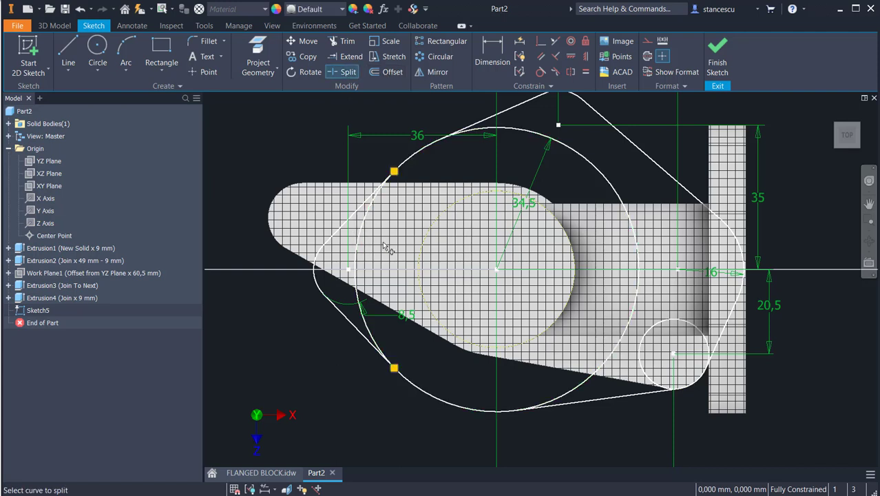
click(546, 142)
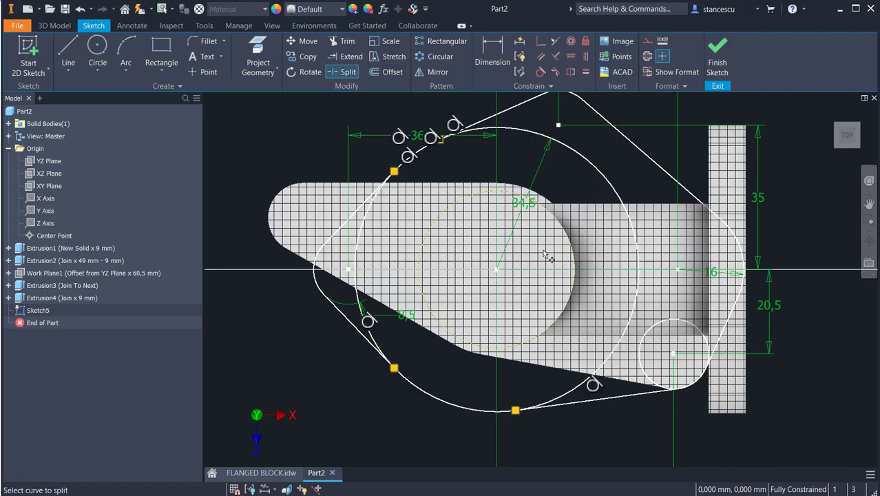
click(573, 393)
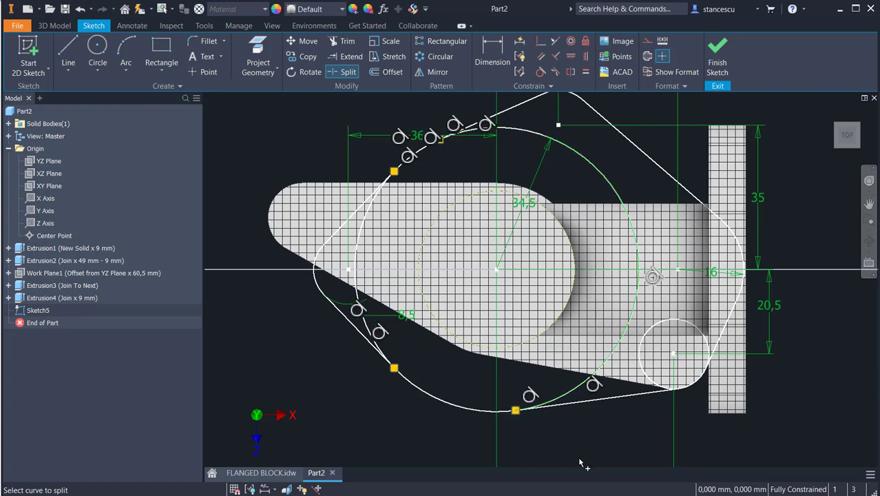
- Convert the left inner arc of the 34.5 mm radius circle to construction geometry
key(Escape)
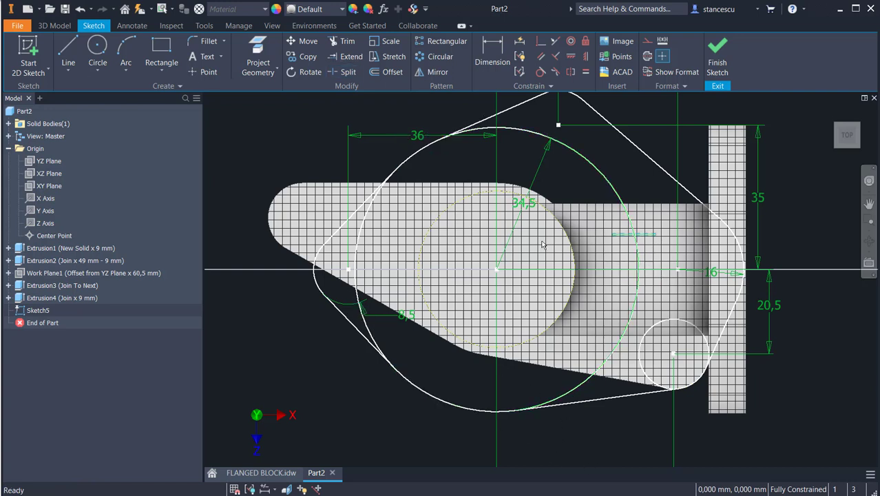
click(353, 258)
click(648, 41)
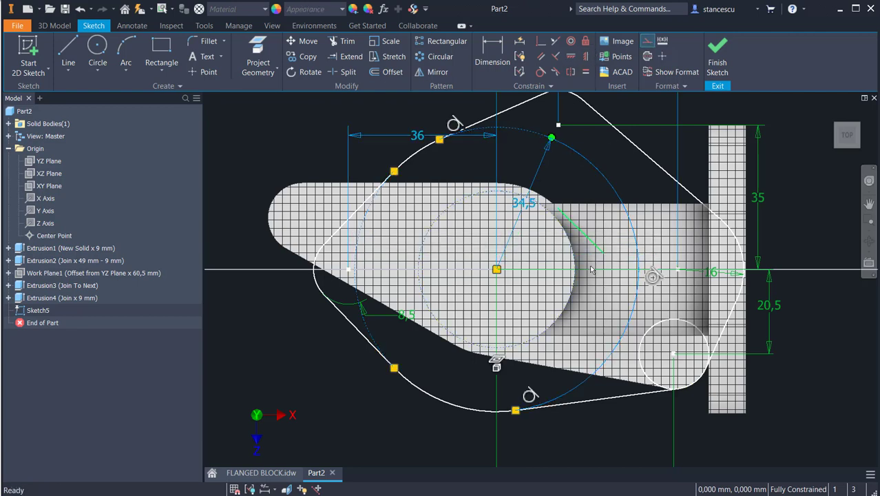
click(764, 431)
- Set the horizontal distance from the large circle's centre to the lower-right small circle's centre to 42 mm
scroll(684, 397, up, 3)
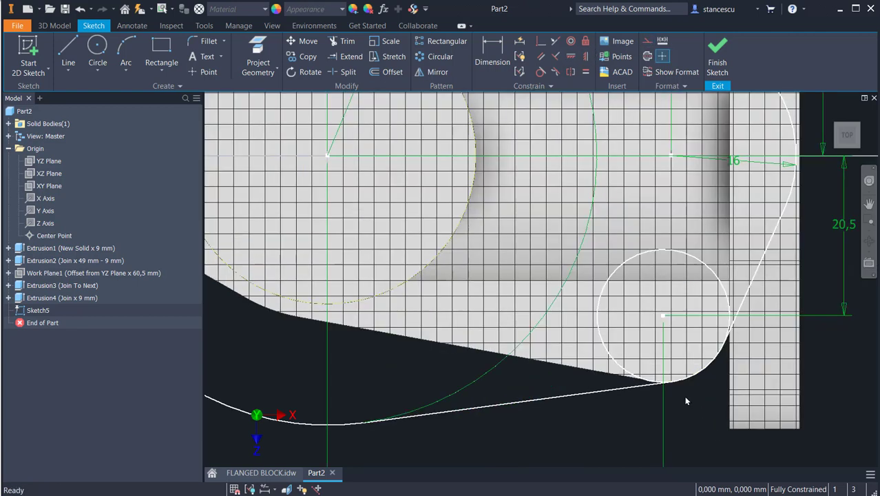
middle_drag(653, 398, 525, 396)
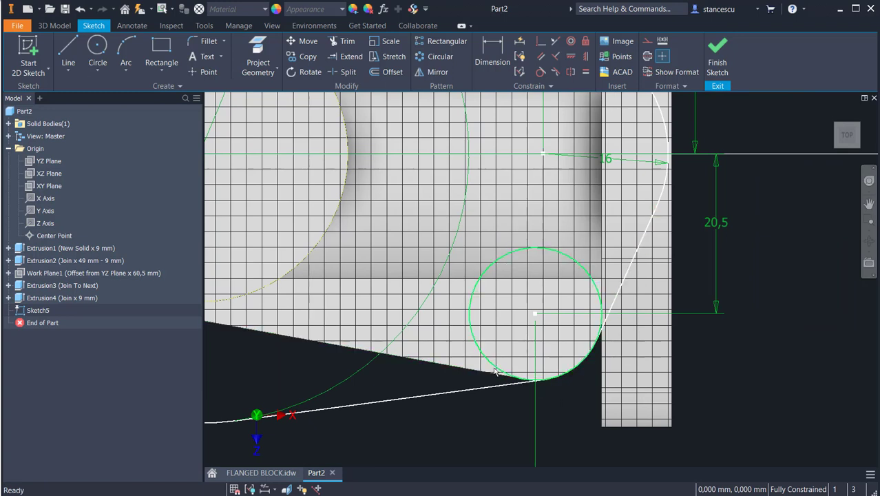
scroll(485, 393, down, 2)
middle_drag(474, 413, 587, 398)
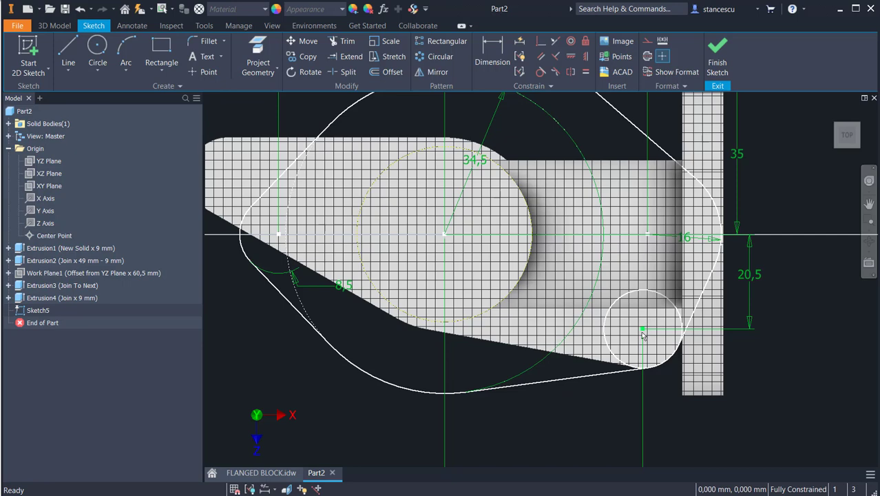
scroll(661, 362, down, 2)
middle_drag(617, 463, 615, 364)
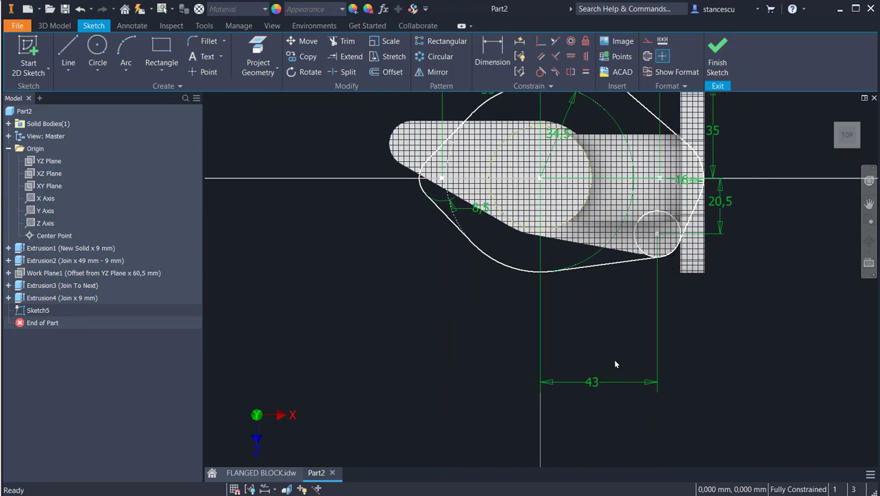
double_click(591, 383)
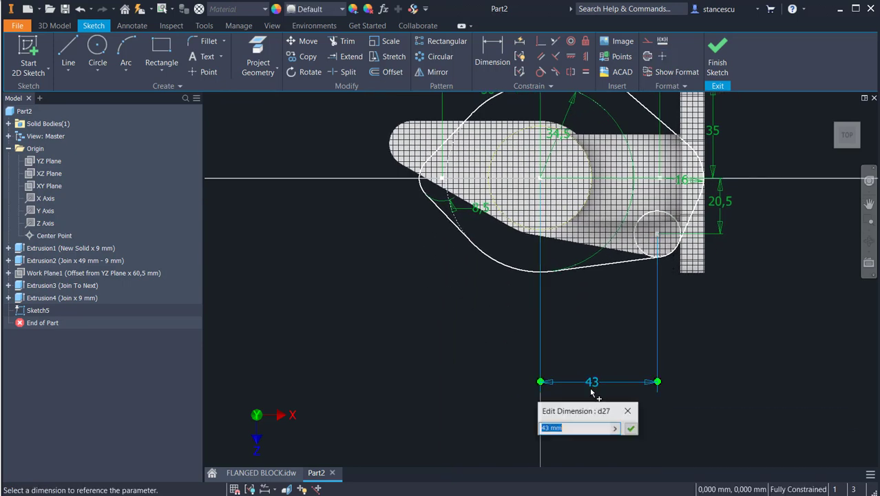
text(42)
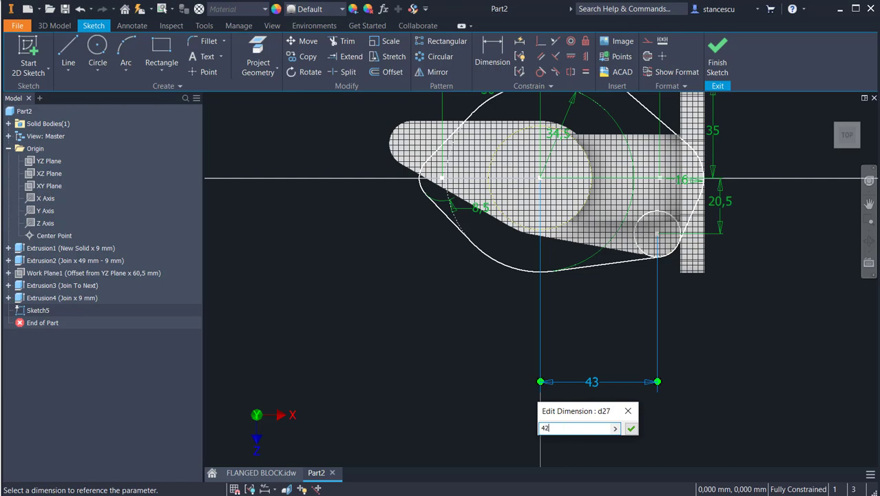
key(Return)
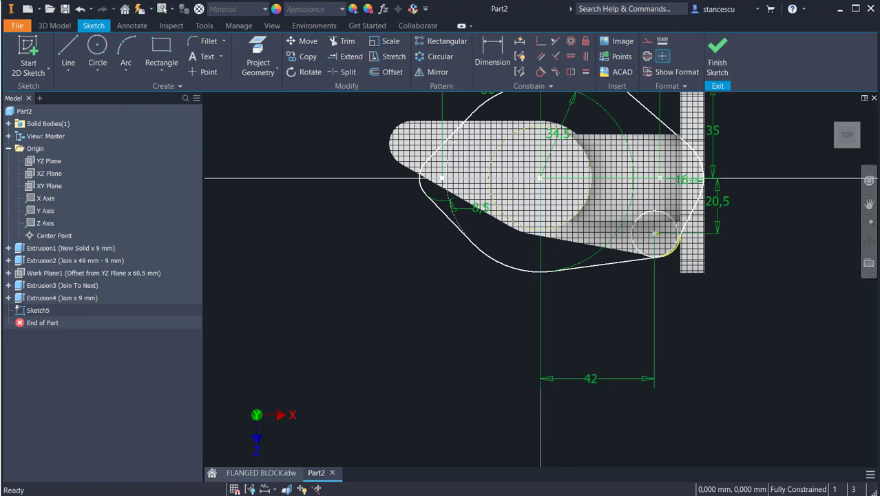
- Convert the projected arc just outside the lower-right small circle to construction geometry
scroll(689, 258, up, 2)
scroll(673, 243, up, 2)
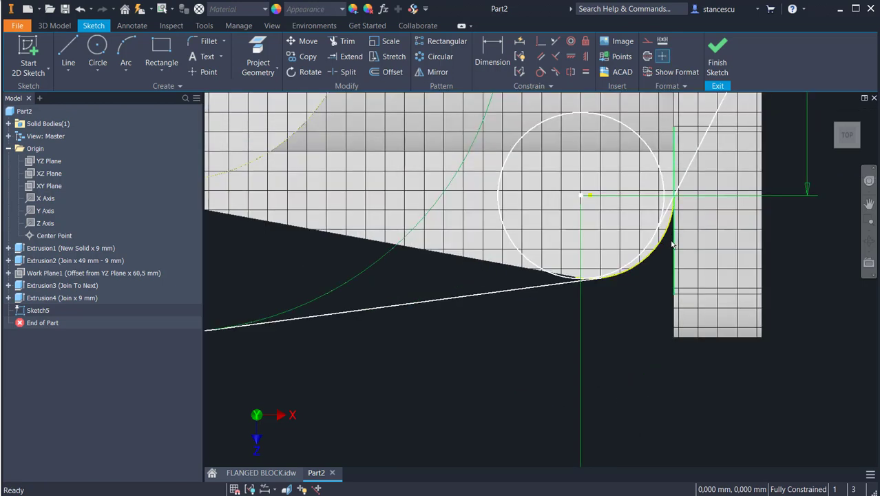
click(665, 248)
click(653, 260)
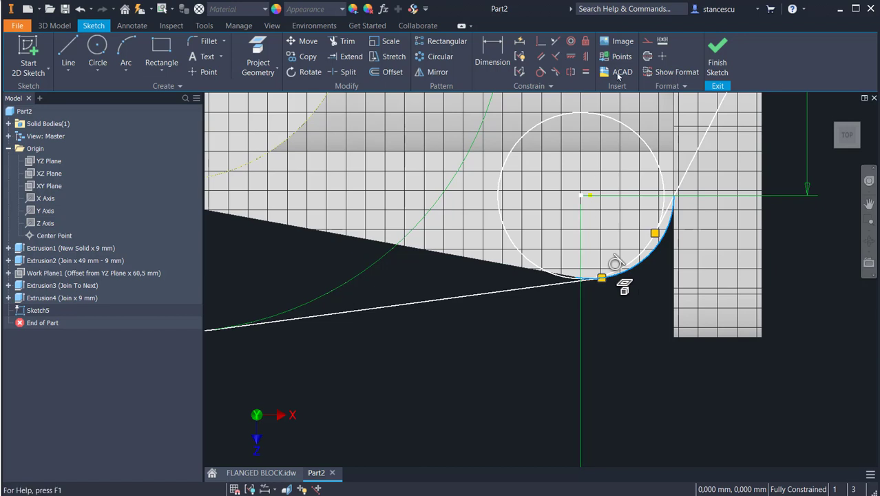
click(646, 44)
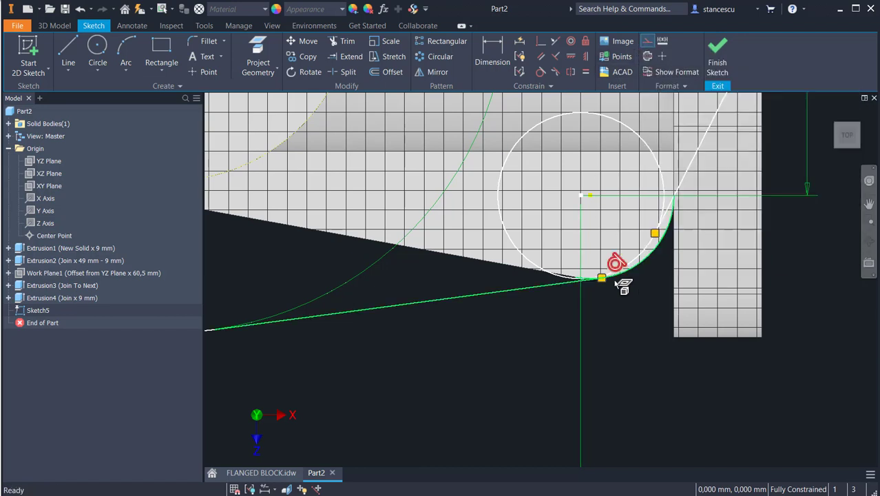
- Try to remove the coincident constraints at the right end of the lower outline line and pull that endpoint free
scroll(616, 321, up, 5)
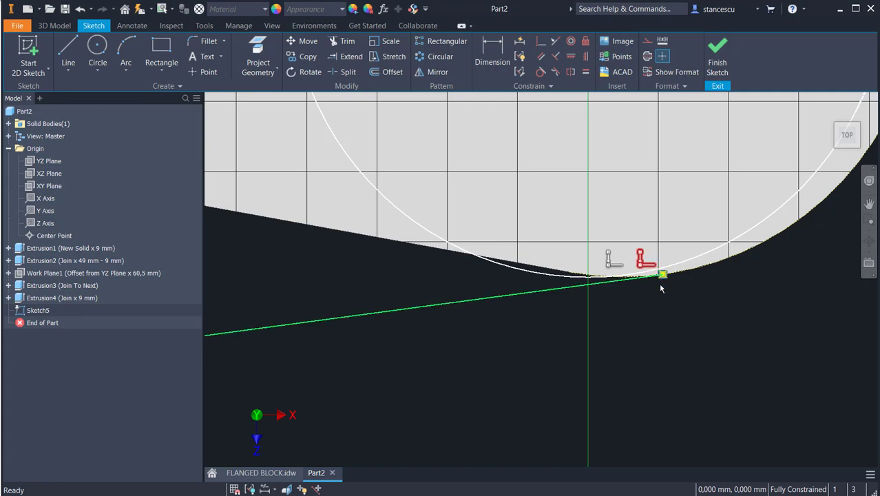
mouse_move(663, 275)
click(609, 259)
key(Delete)
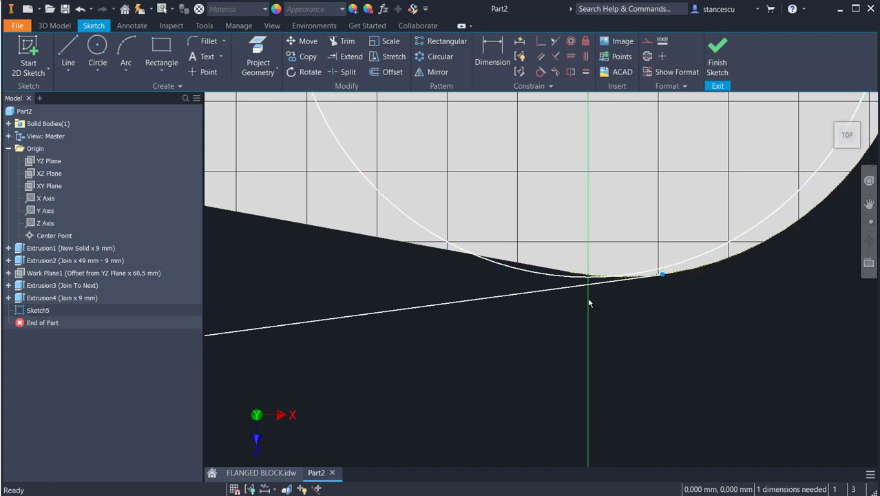
drag(662, 275, 651, 305)
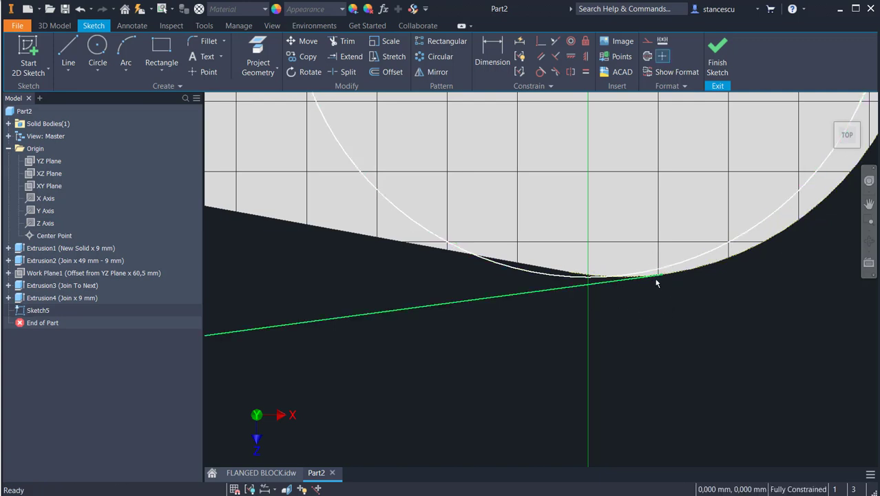
drag(660, 276, 647, 290)
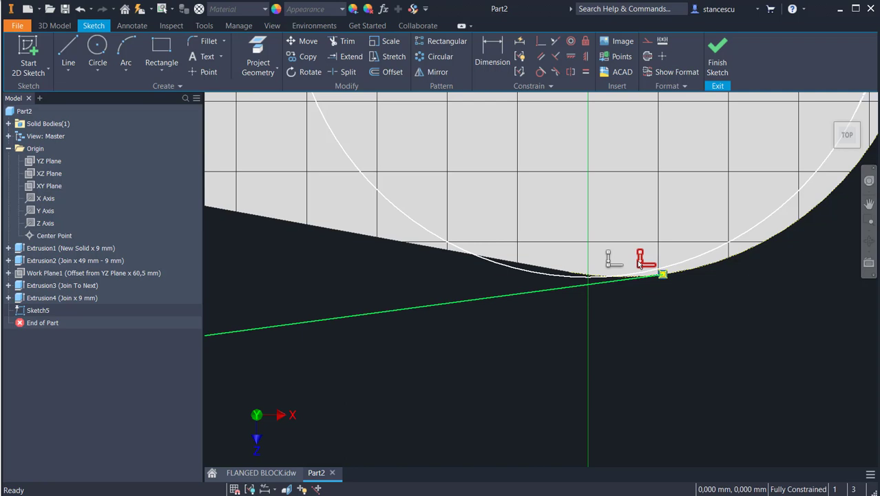
click(640, 260)
key(Delete)
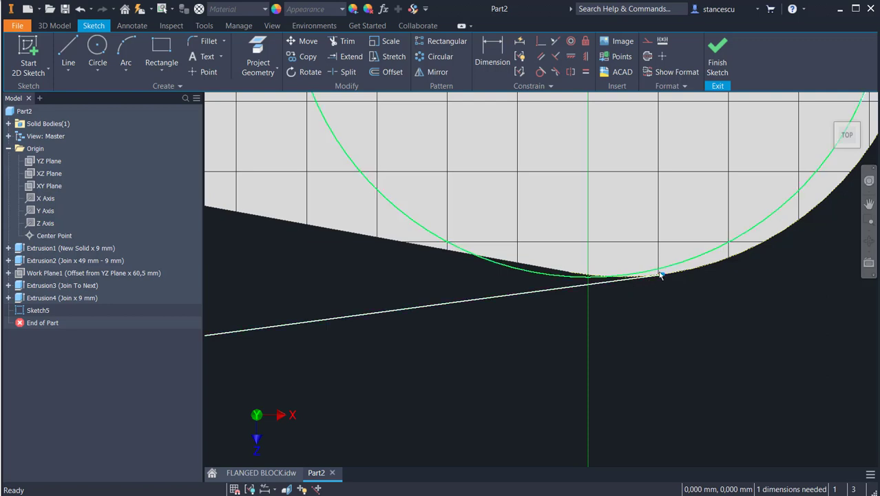
click(664, 281)
click(662, 277)
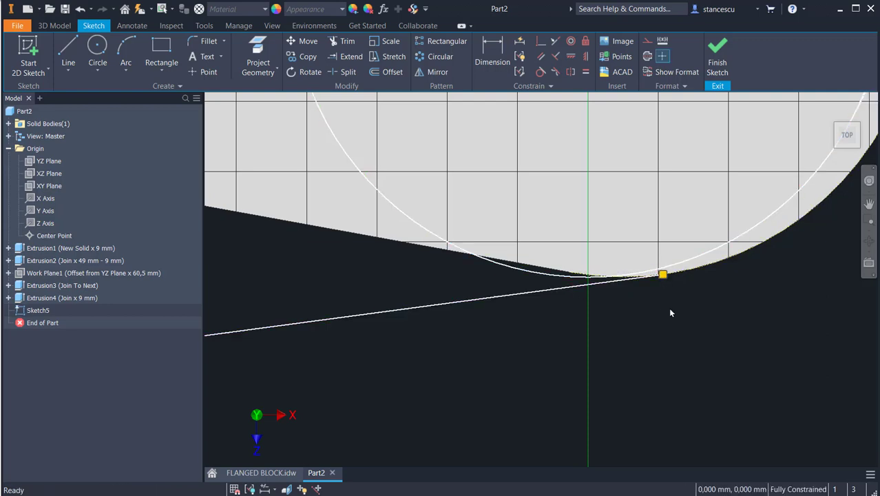
- Delete the lower outline line between the large circle and the lower-right small circle
scroll(537, 295, down, 2)
click(532, 298)
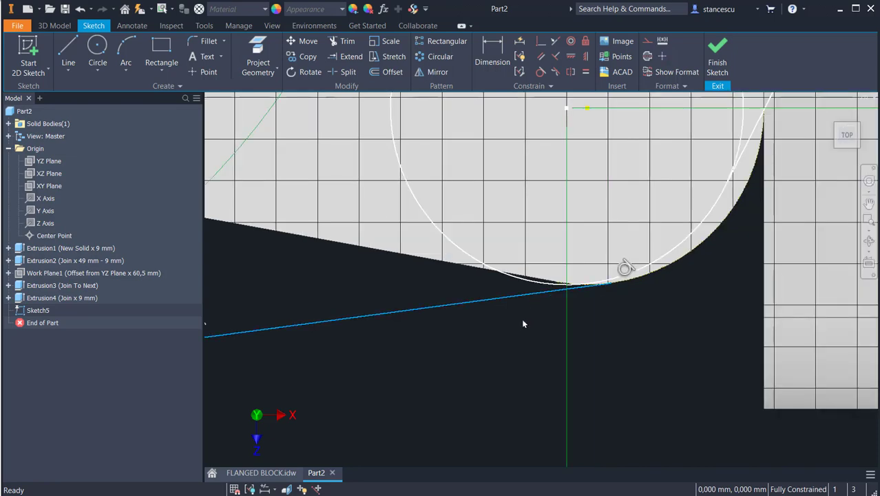
key(Delete)
- Draw a new line starting tangent to the underside of the lower-right small circle and ending on the large circle
scroll(510, 332, down, 2)
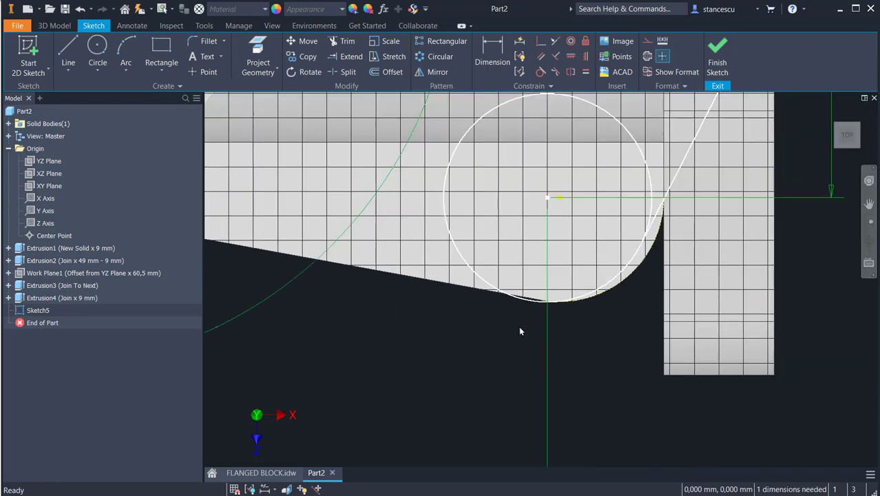
mouse_move(520, 326)
middle_down()
mouse_move(671, 301)
mouse_move(645, 305)
middle_up()
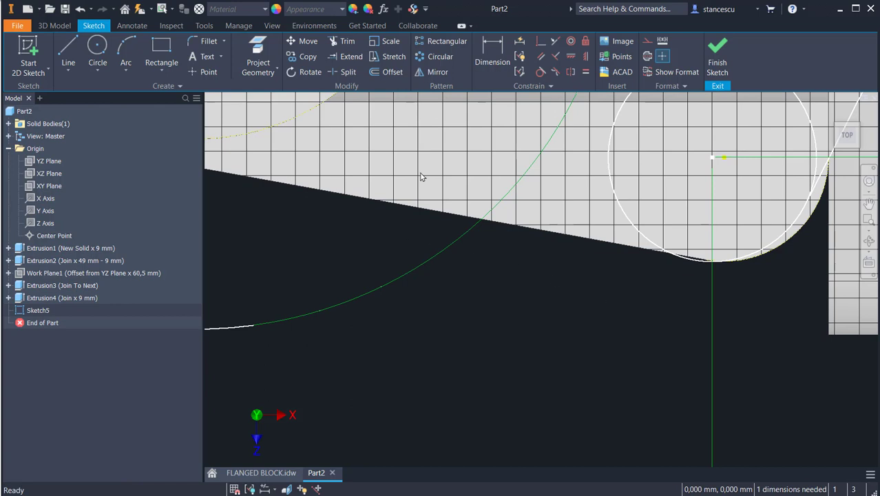
click(493, 51)
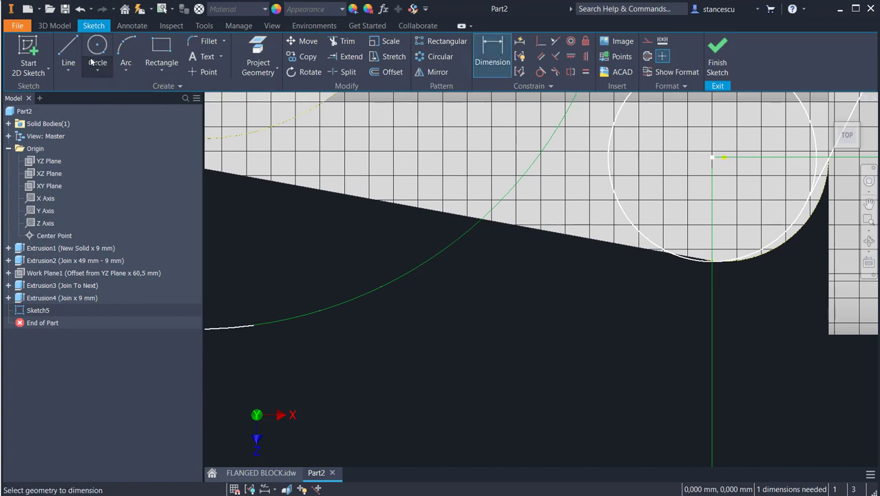
click(68, 52)
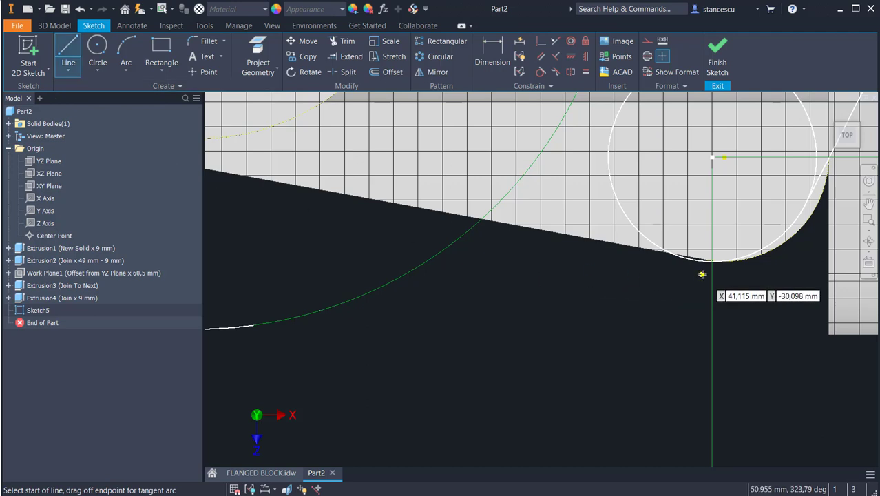
scroll(701, 275, up, 4)
click(790, 238)
drag(789, 237, 235, 211)
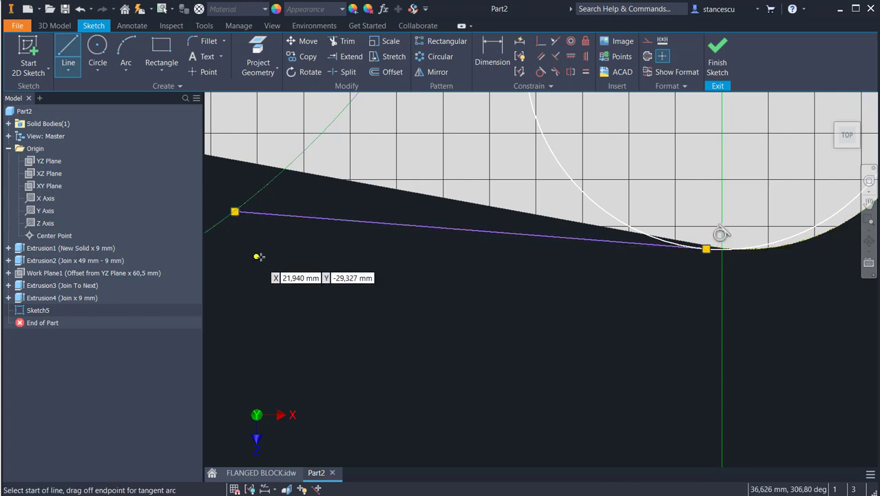
- Make the new lower line tangent to the large circle
click(541, 72)
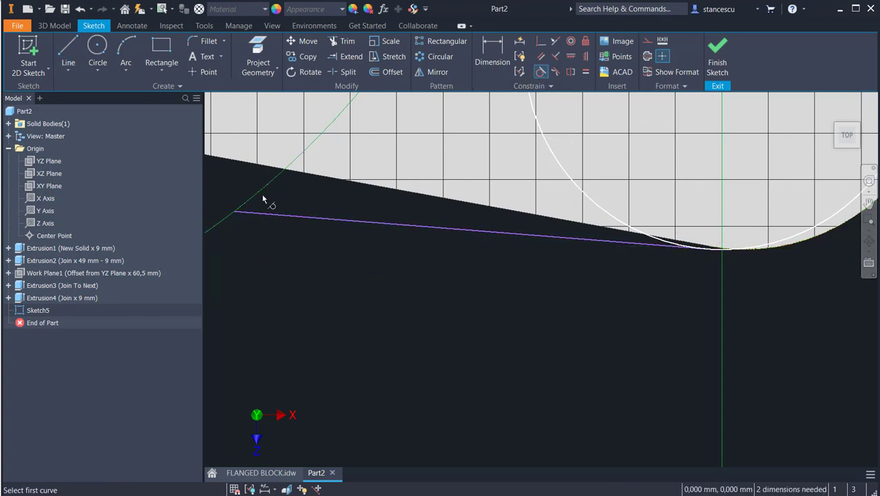
click(273, 217)
click(262, 193)
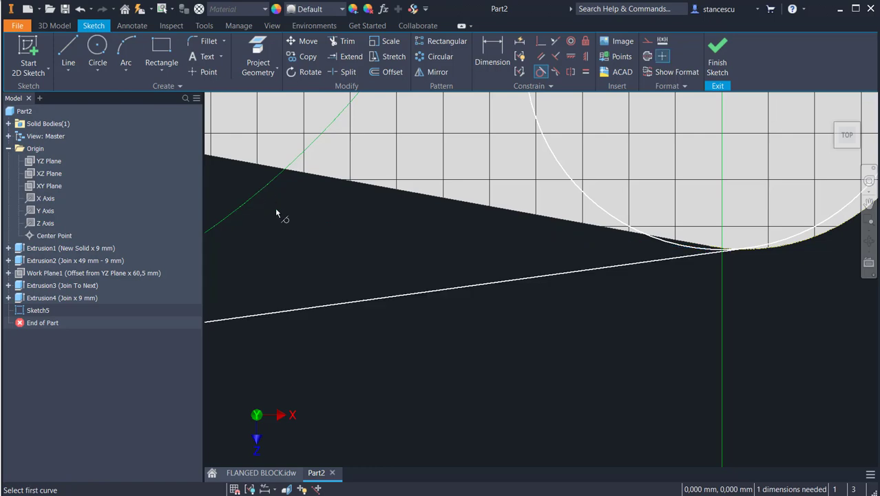
scroll(469, 330, down, 3)
mouse_move(515, 352)
middle_down()
mouse_move(514, 363)
mouse_move(534, 239)
middle_up()
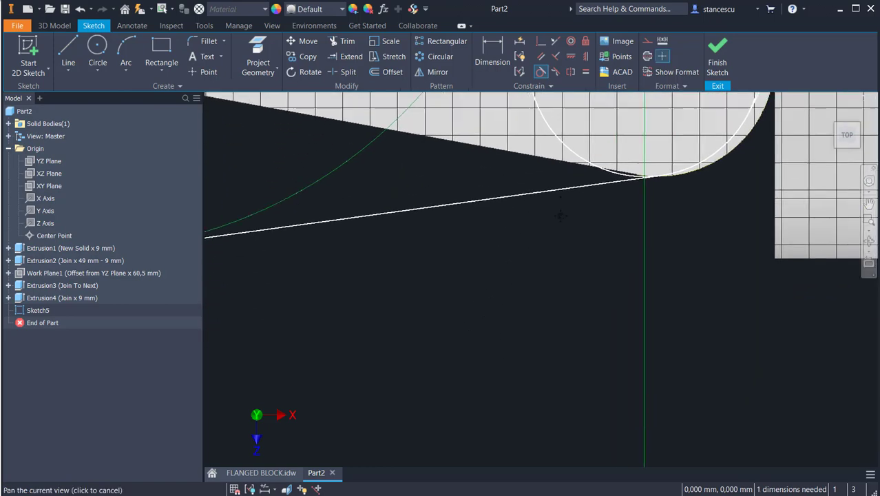
scroll(575, 285, down, 2)
scroll(558, 305, down, 2)
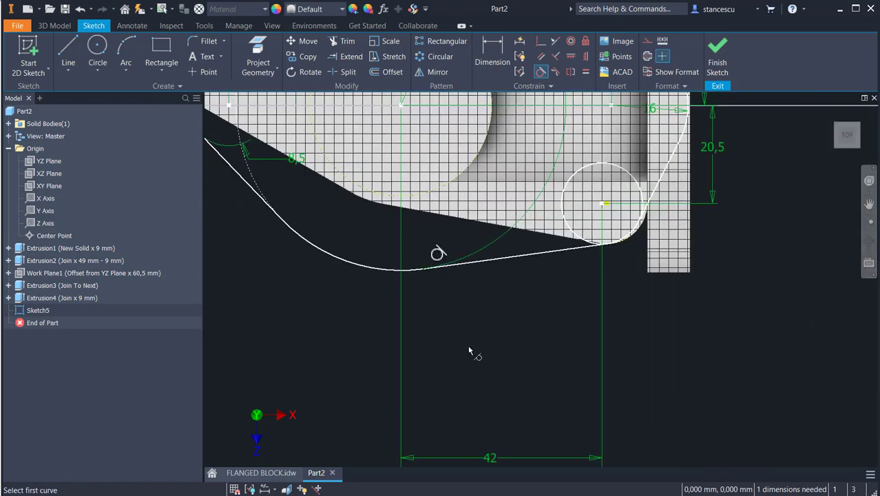
key(Escape)
- Set the horizontal distance from the large circle's centre to the lower-right small circle's centre to 43 mm
double_click(490, 458)
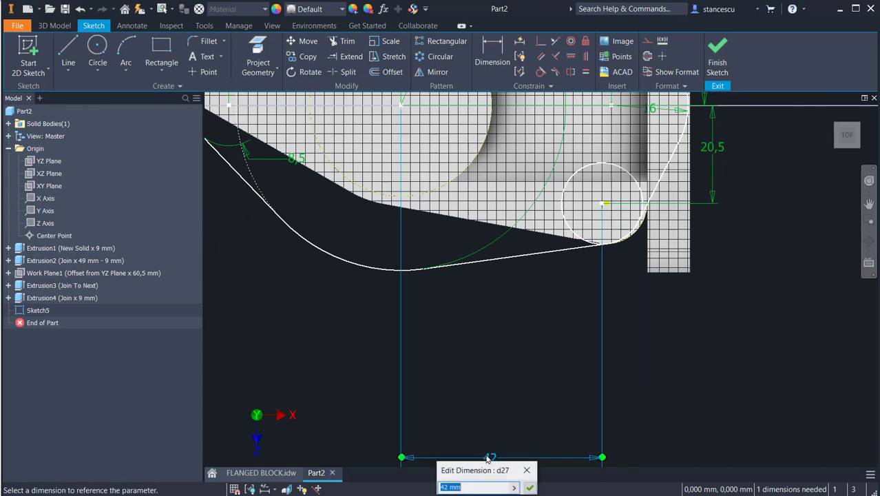
text(43)
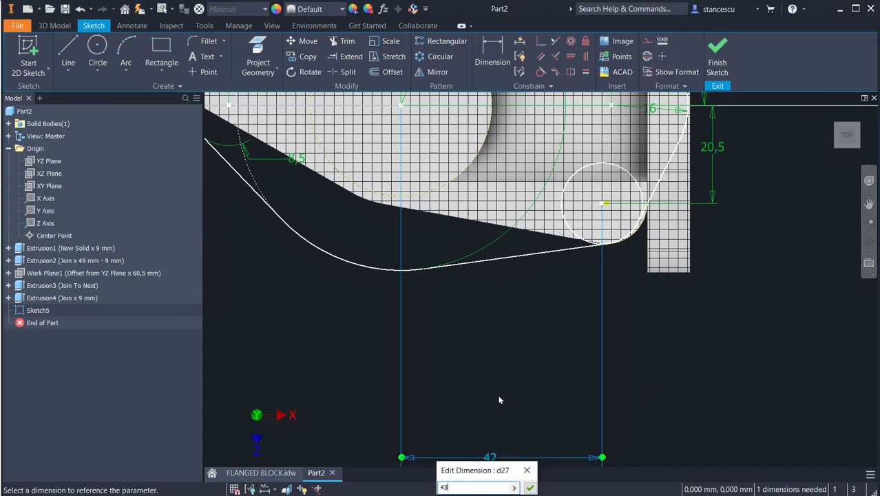
key(Return)
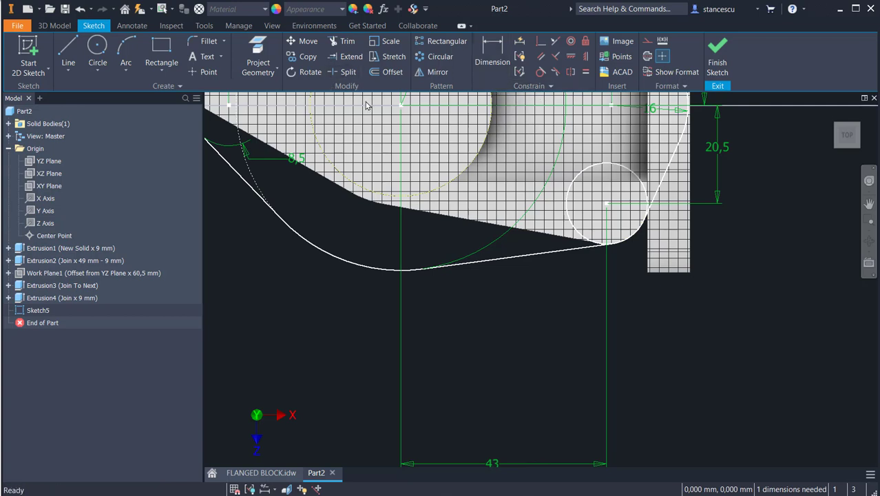
- Trim the inner portion of the lower-right small circle, keeping only the outer arc between its tangent lines
click(342, 42)
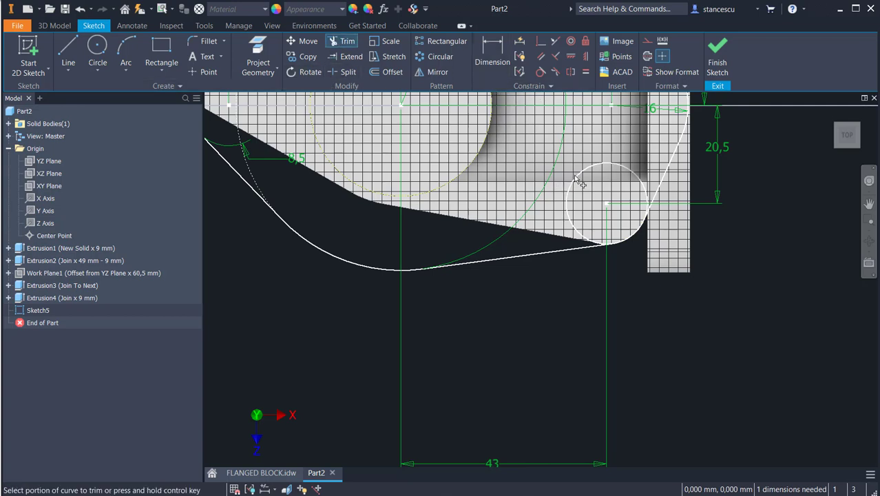
click(584, 186)
scroll(600, 334, up, 3)
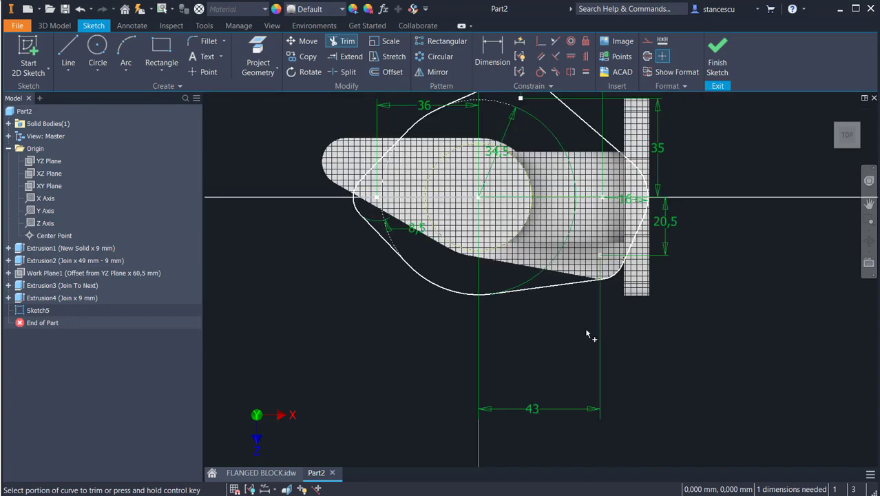
- Finish the top flange sketch and extrude its closed profile 9 mm downward, joining it to the existing body
click(719, 77)
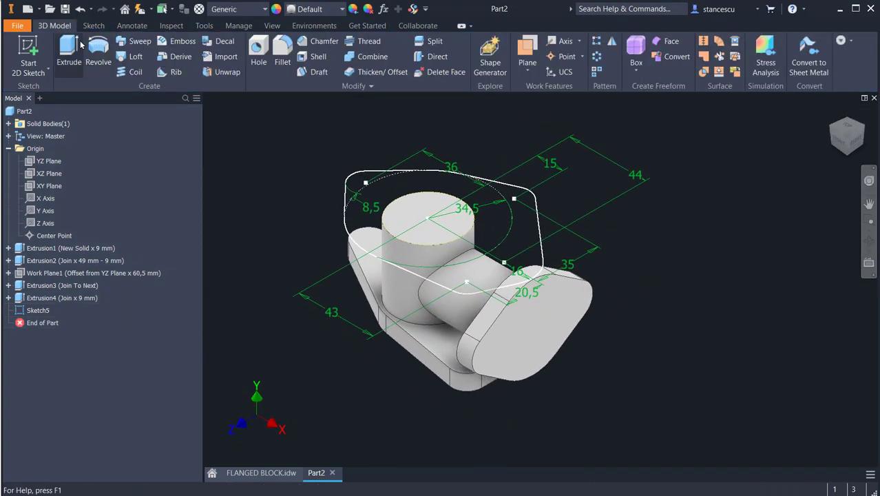
click(68, 47)
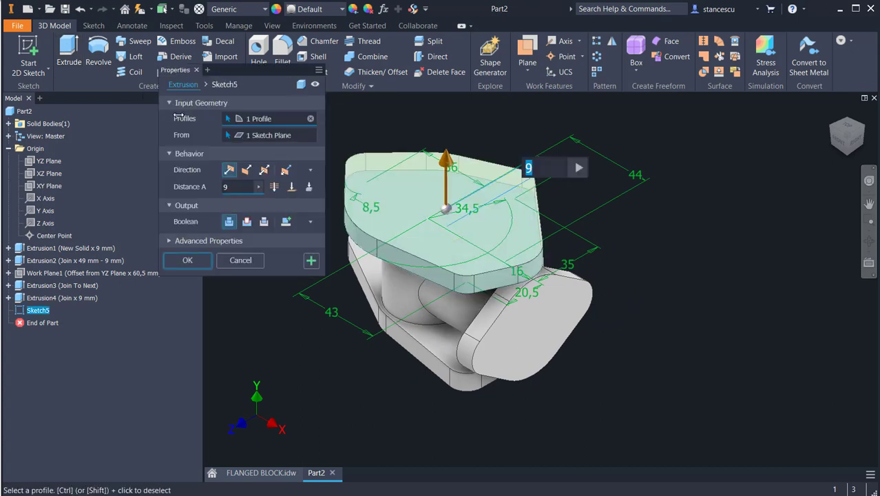
click(247, 170)
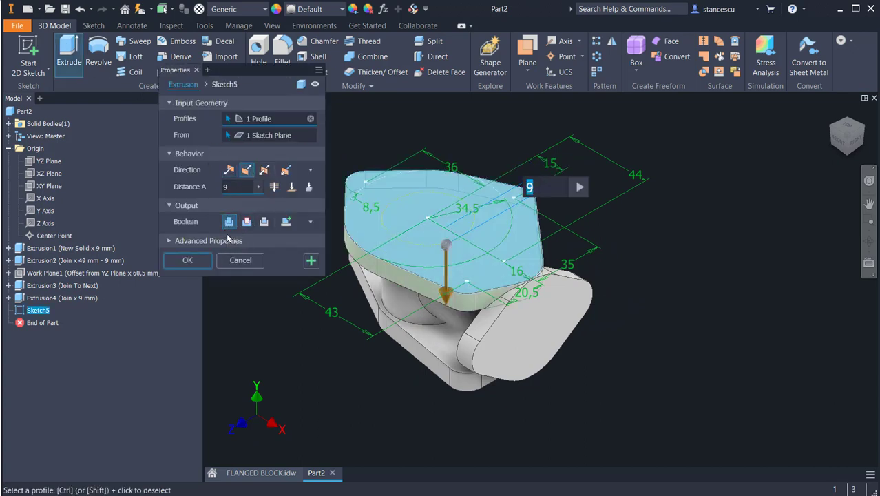
click(186, 260)
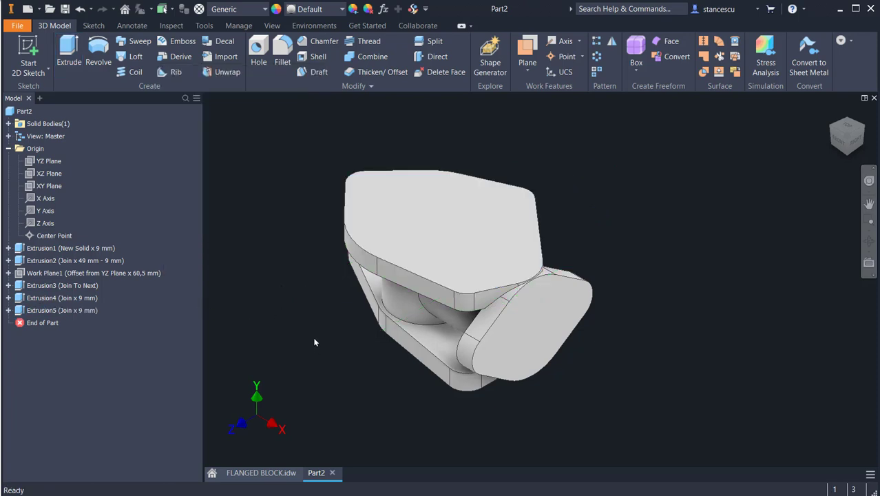
scroll(316, 334, up, 2)
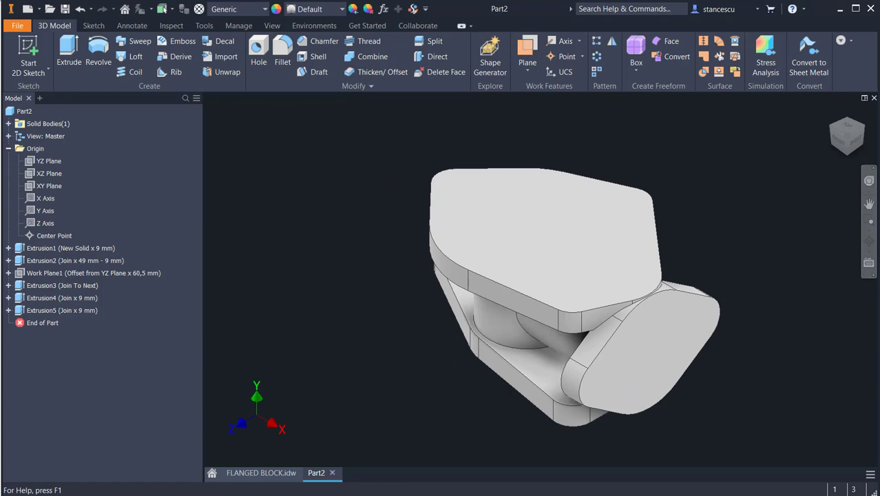
- Switch to the FLANGED BLOCK.idw drawing and examine the isometric and projected views for the remaining bores and holes
click(265, 474)
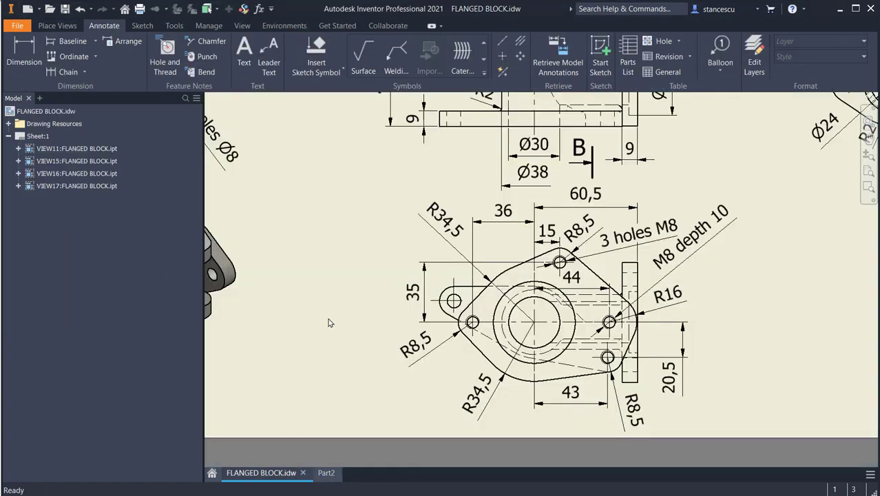
scroll(329, 323, down, 3)
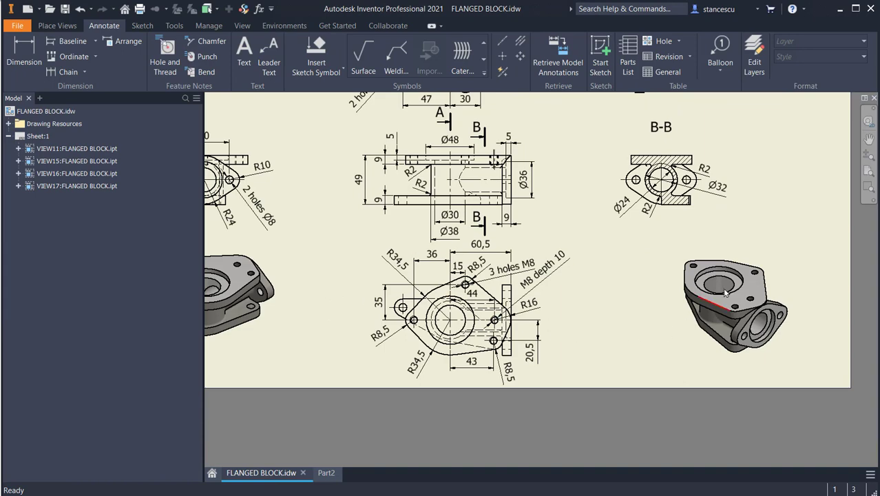
scroll(713, 303, up, 4)
click(602, 199)
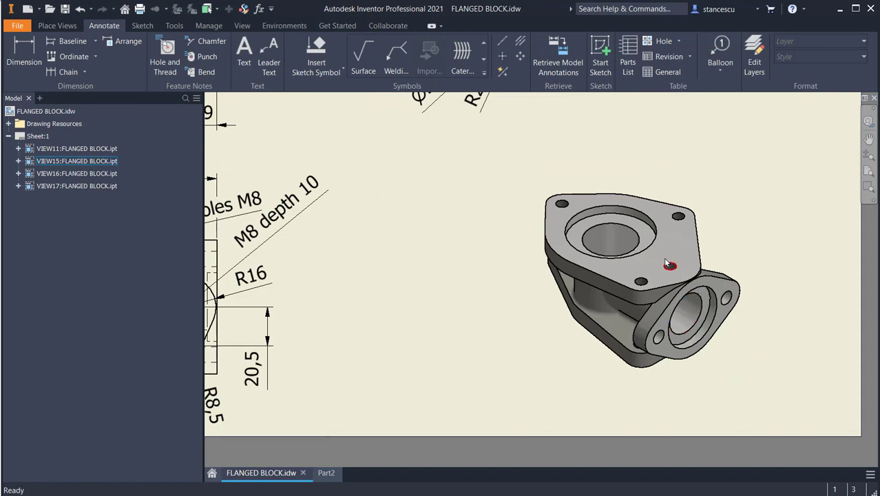
click(629, 328)
scroll(456, 307, down, 3)
scroll(672, 350, up, 2)
mouse_move(672, 350)
middle_down()
mouse_move(652, 295)
mouse_move(701, 370)
middle_up()
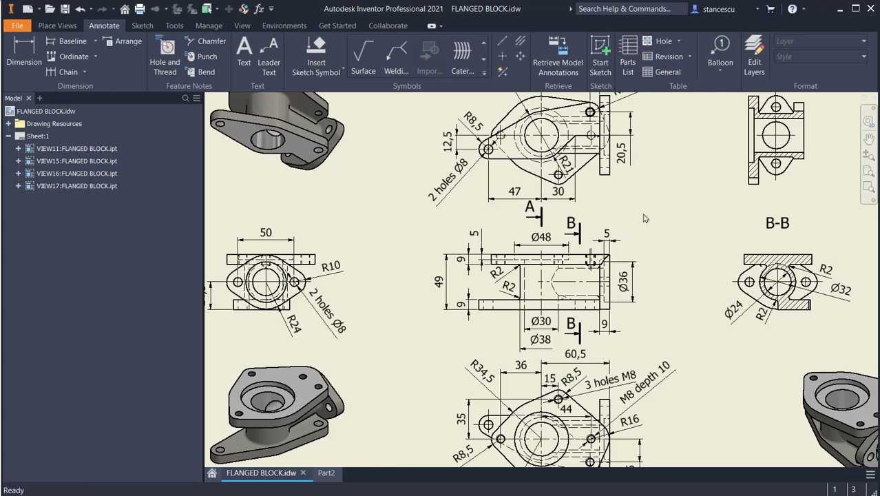
mouse_move(644, 217)
middle_down()
mouse_move(673, 255)
mouse_move(677, 193)
middle_up()
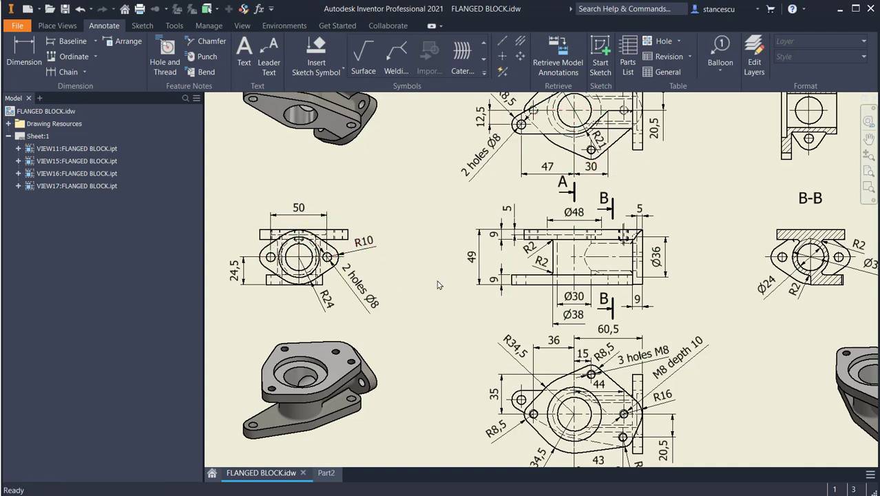
scroll(577, 268, up, 3)
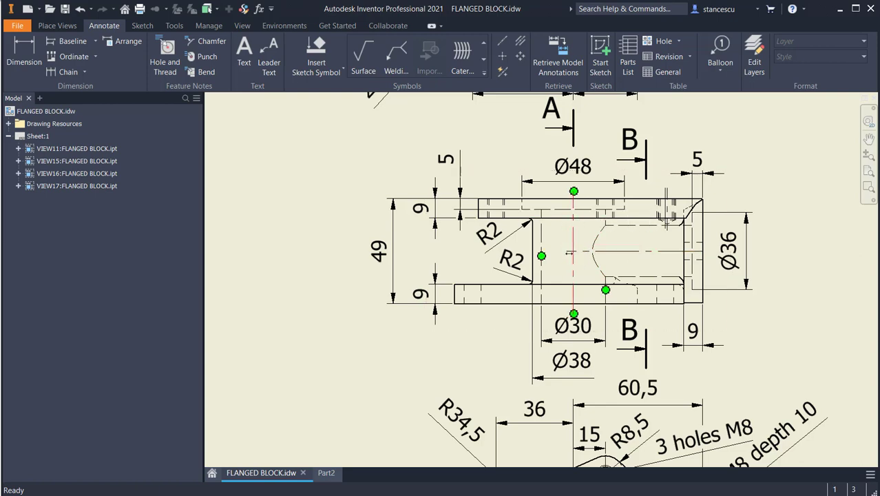
scroll(572, 262, down, 5)
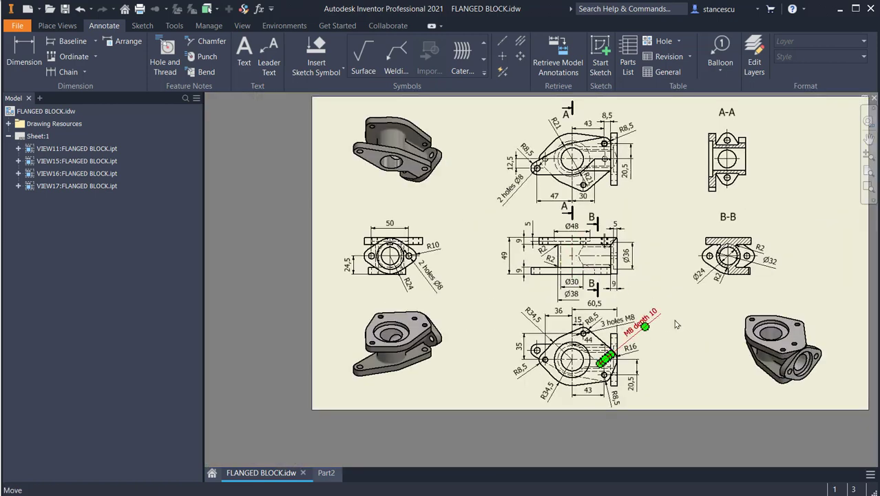
middle_drag(692, 349, 661, 312)
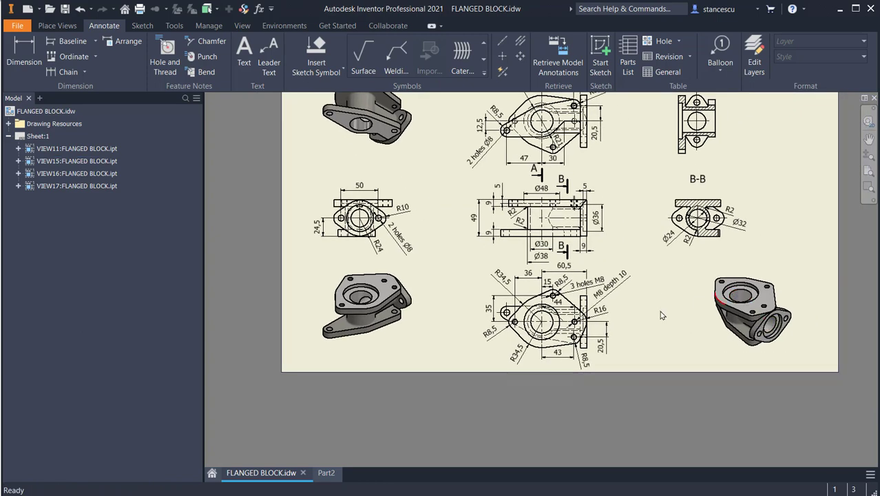
- Examine the diameter and depth dimensions of the vertical counterbored bore and the side bore in the front and B-B views
click(543, 243)
scroll(532, 238, up, 3)
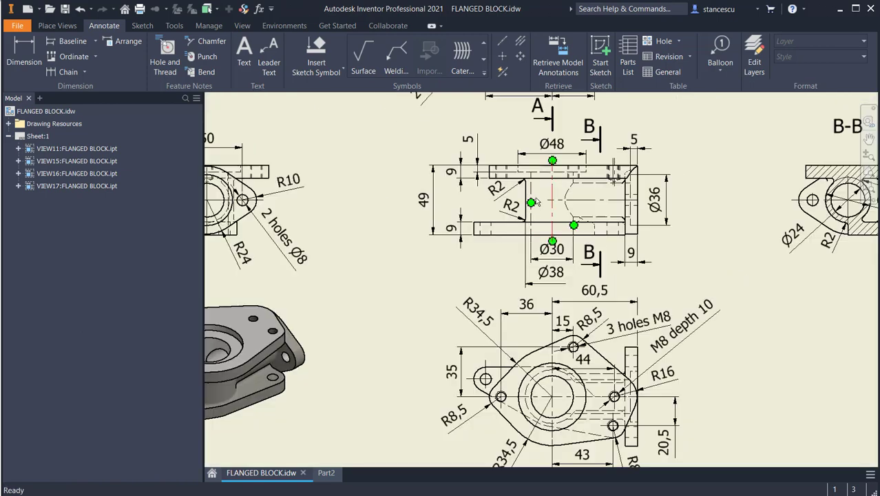
click(551, 148)
click(567, 257)
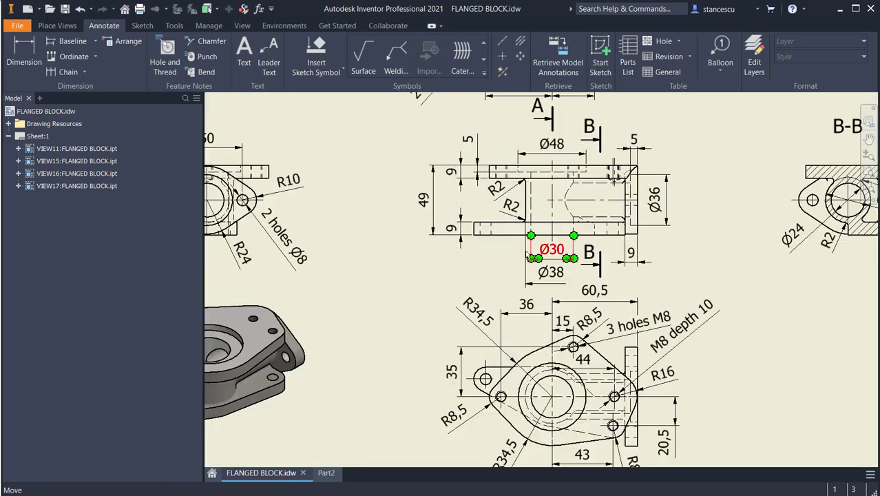
click(491, 256)
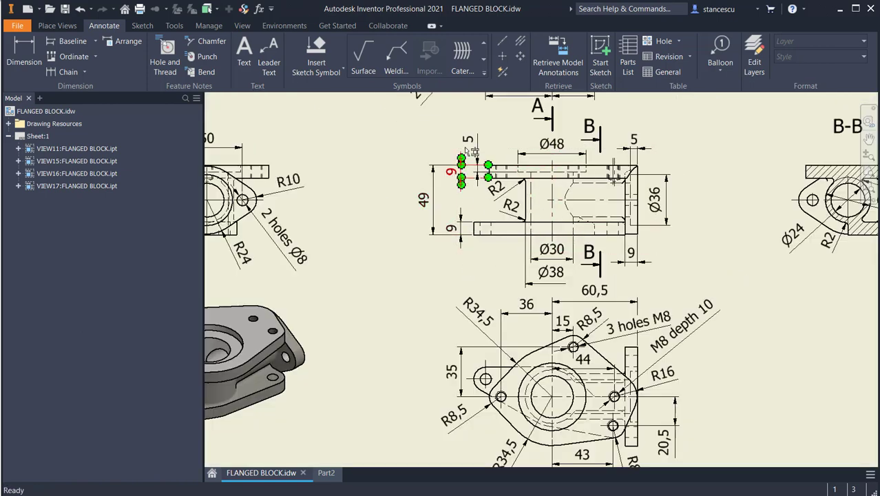
middle_drag(590, 207, 592, 264)
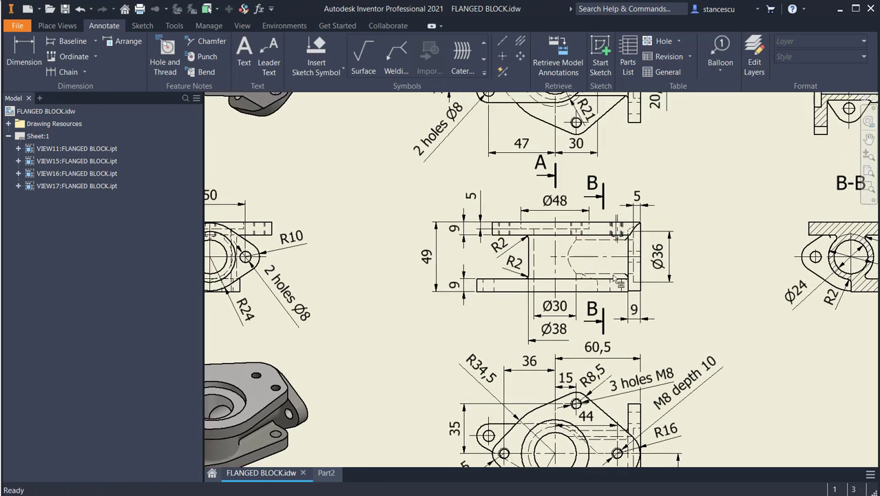
click(671, 270)
key(Escape)
click(797, 295)
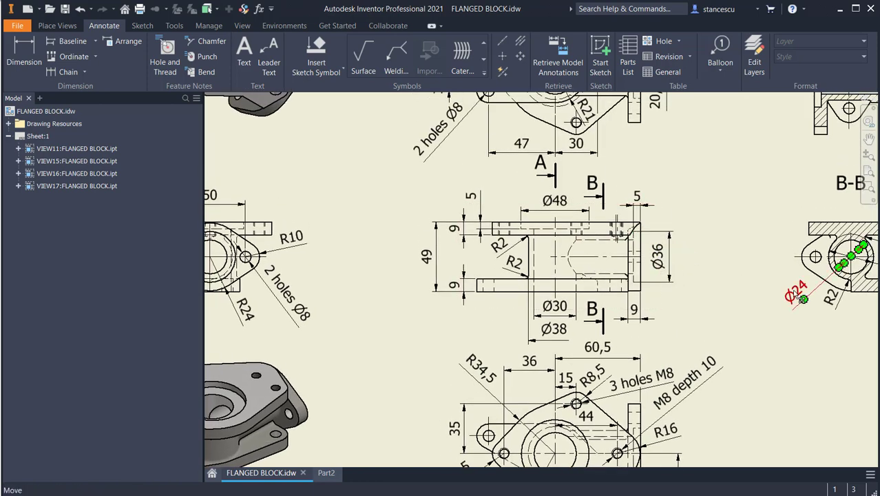
key(Escape)
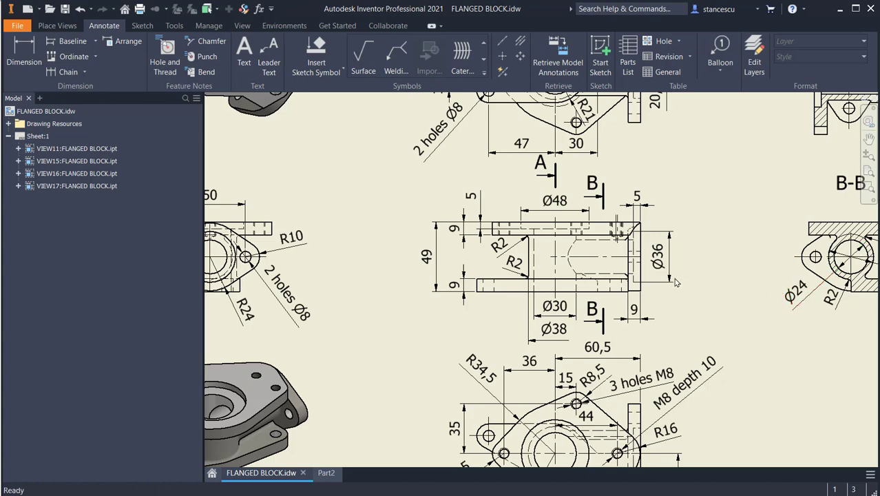
- Return to Part2 and place a simple hole with a counterbore seat on the top flange's upper face
click(326, 473)
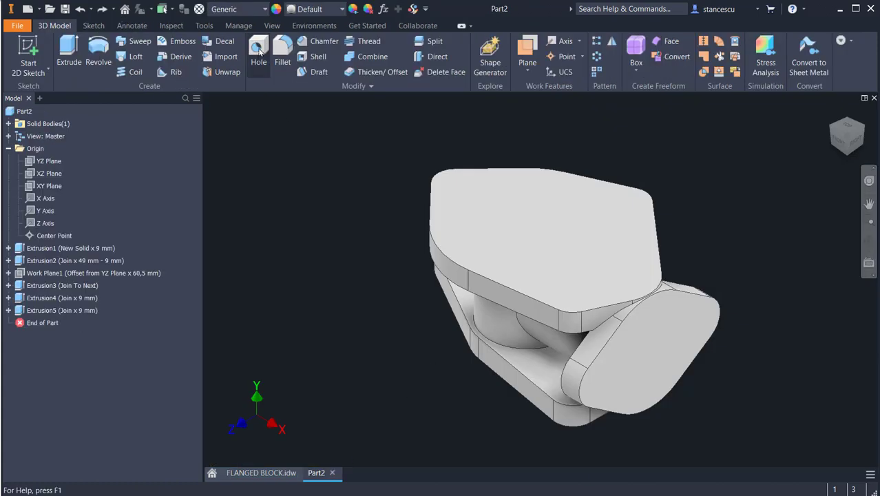
key(h)
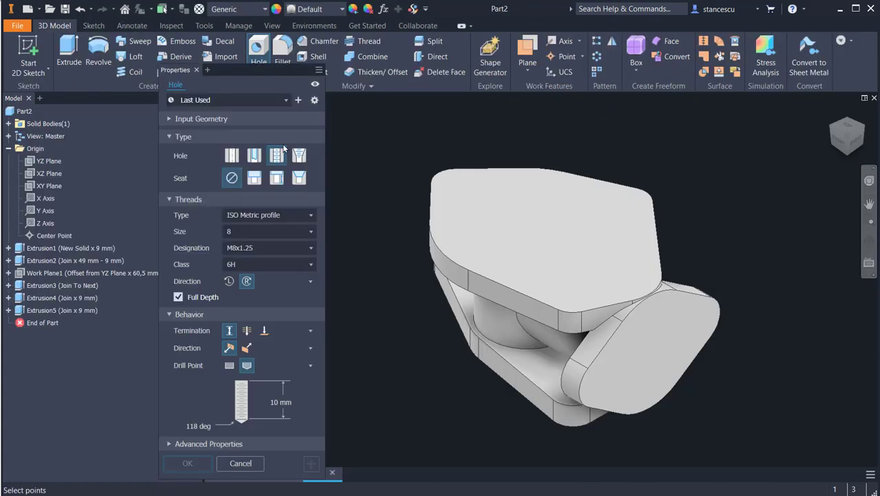
click(252, 178)
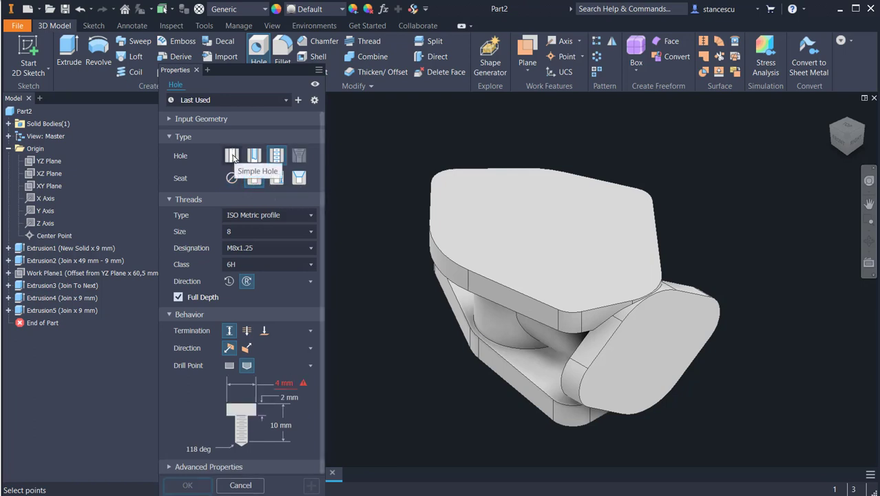
click(232, 156)
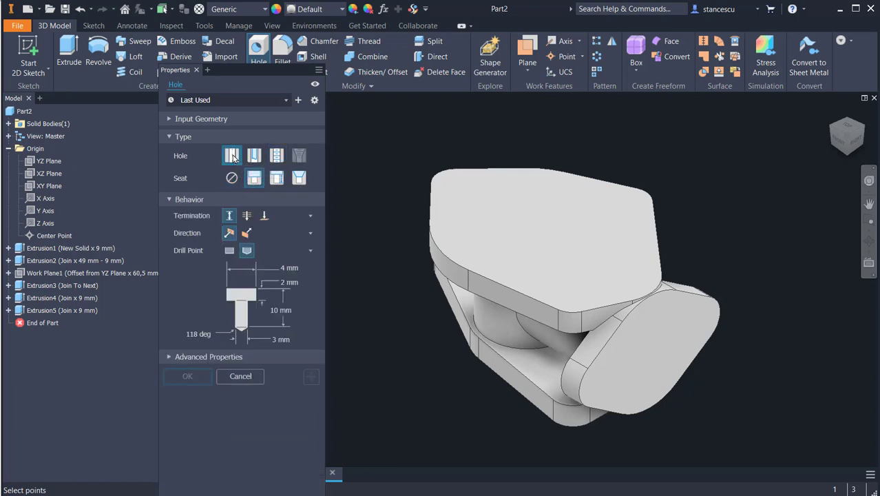
click(521, 227)
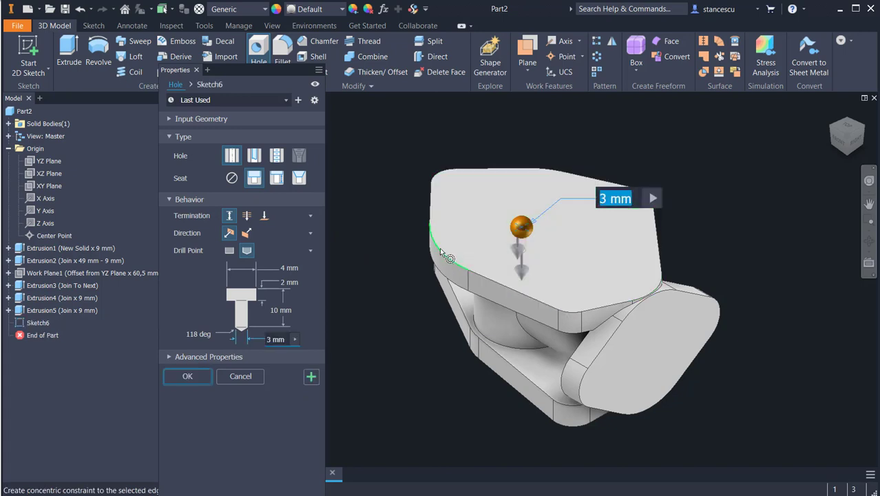